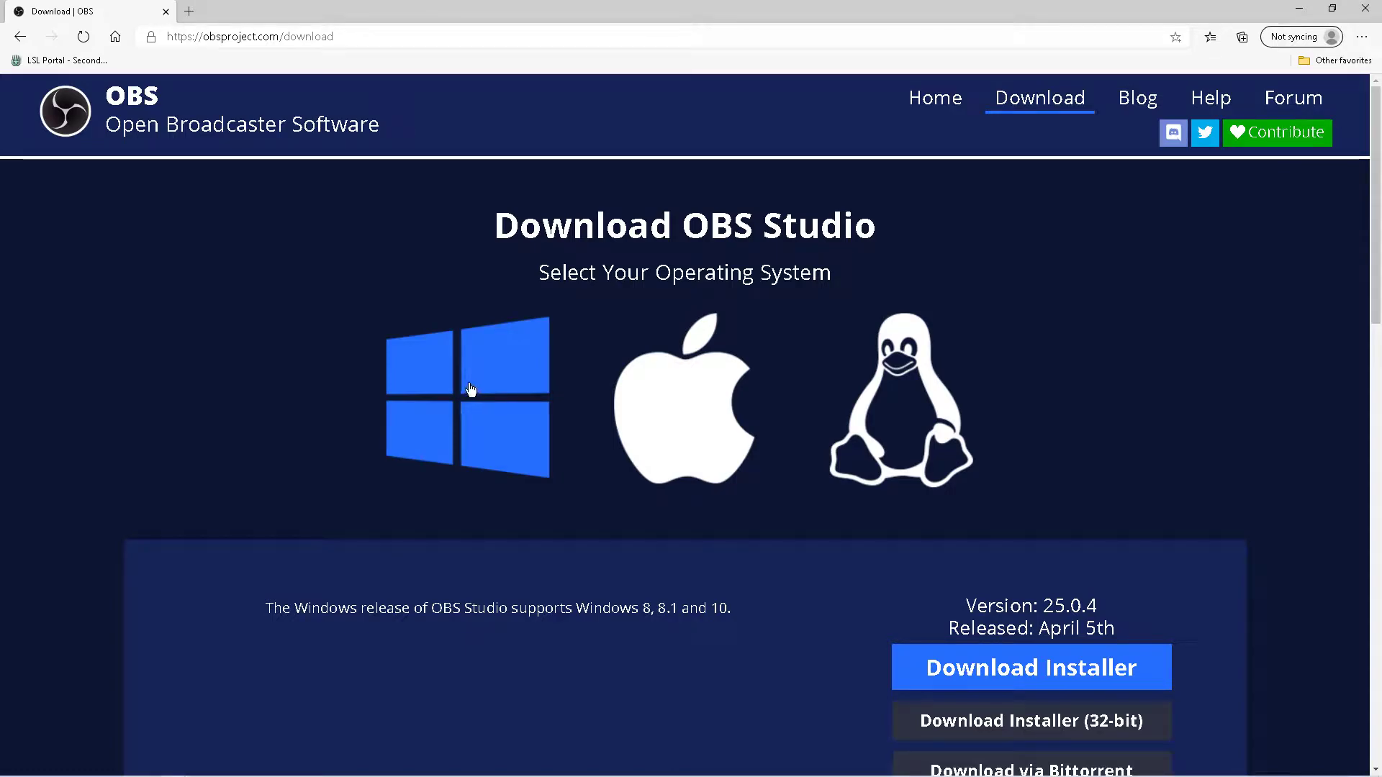
Step: Download the Windows installer for OBS Studio 25.0.4, launch it and allow it to make changes to the device
{"action": "scroll", "coordinate": [280, 366], "scroll_direction": "down", "scroll_amount": 17}
{"action": "scroll", "coordinate": [319, 374], "scroll_direction": "up", "scroll_amount": 17}
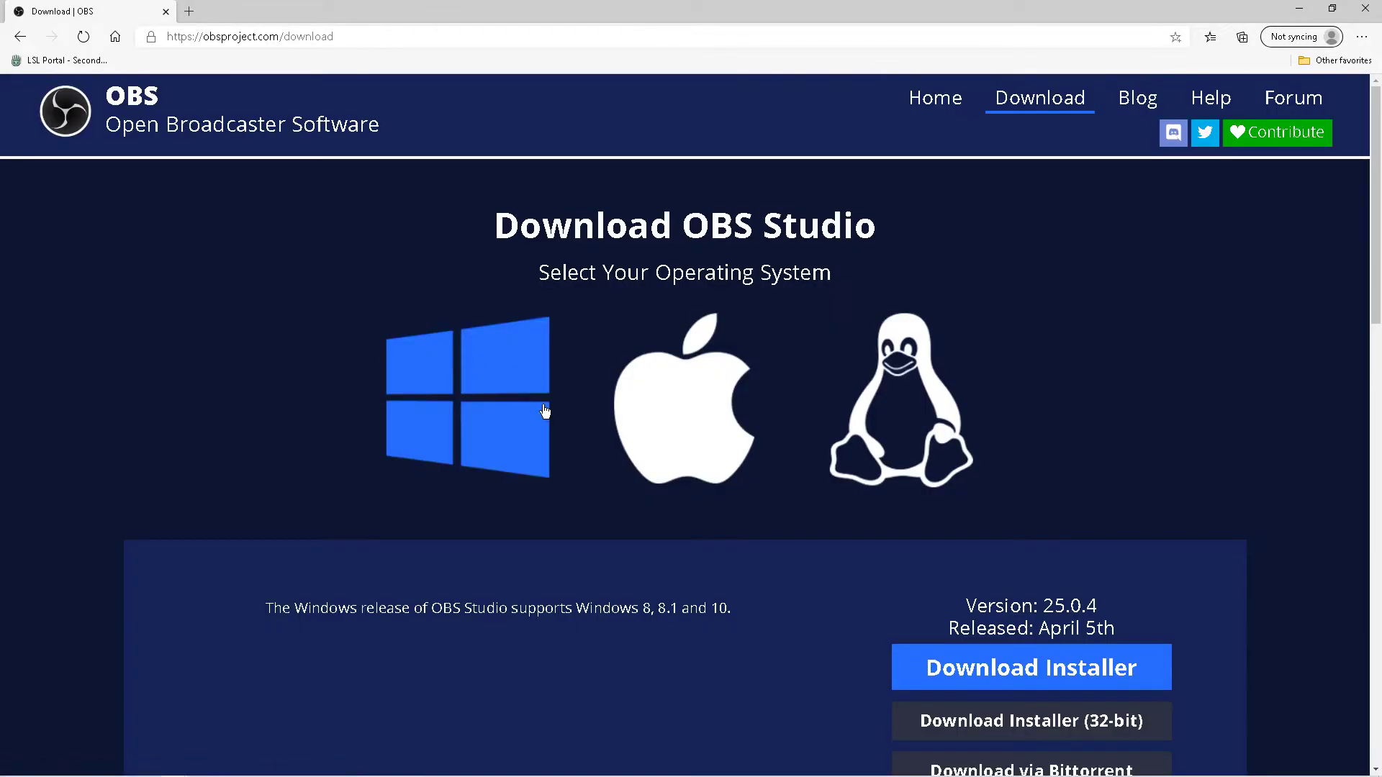
{"action": "left_click", "coordinate": [1026, 674]}
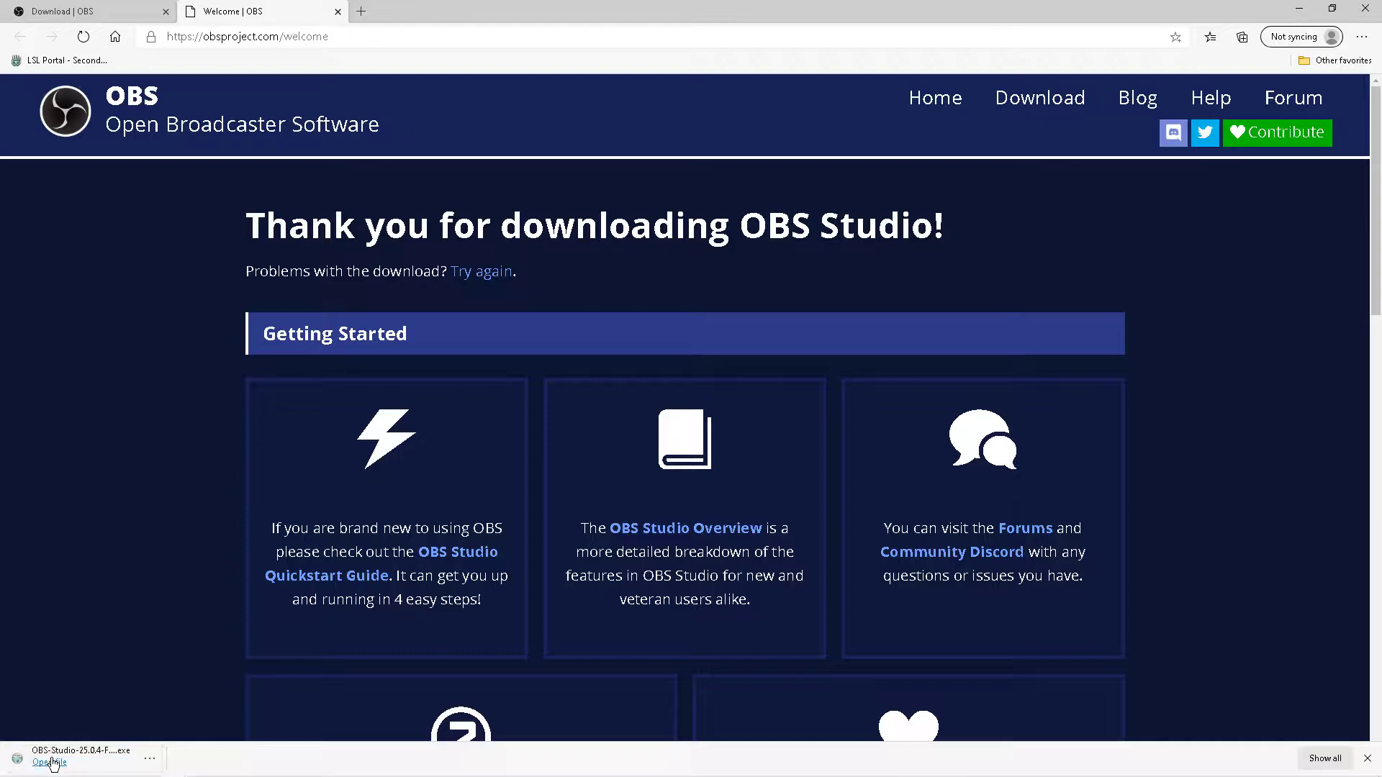
{"action": "left_click", "coordinate": [49, 762]}
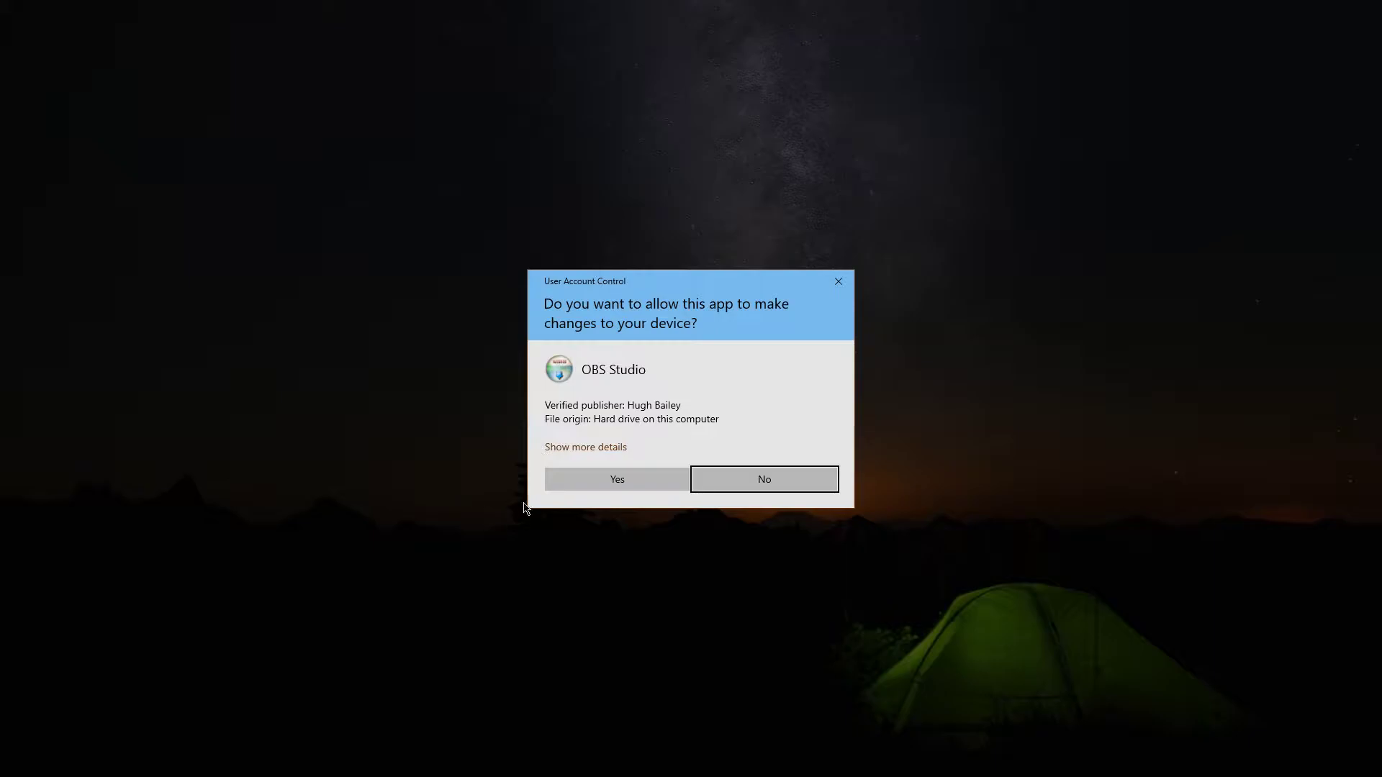
{"action": "left_click", "coordinate": [616, 483]}
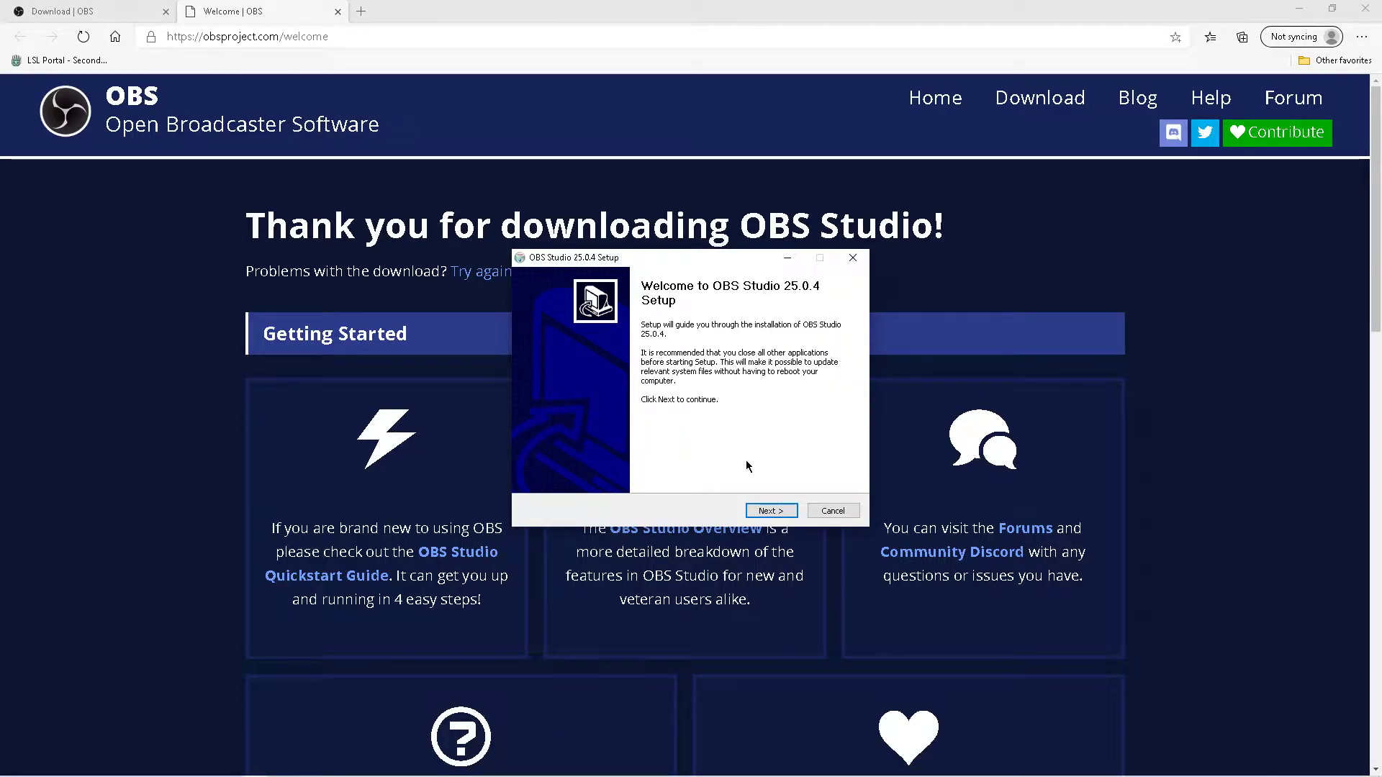
Step: Continue past the setup's welcome page, leave the installer and minimize the browser window
{"action": "left_click", "coordinate": [770, 512]}
{"action": "left_click", "coordinate": [793, 444]}
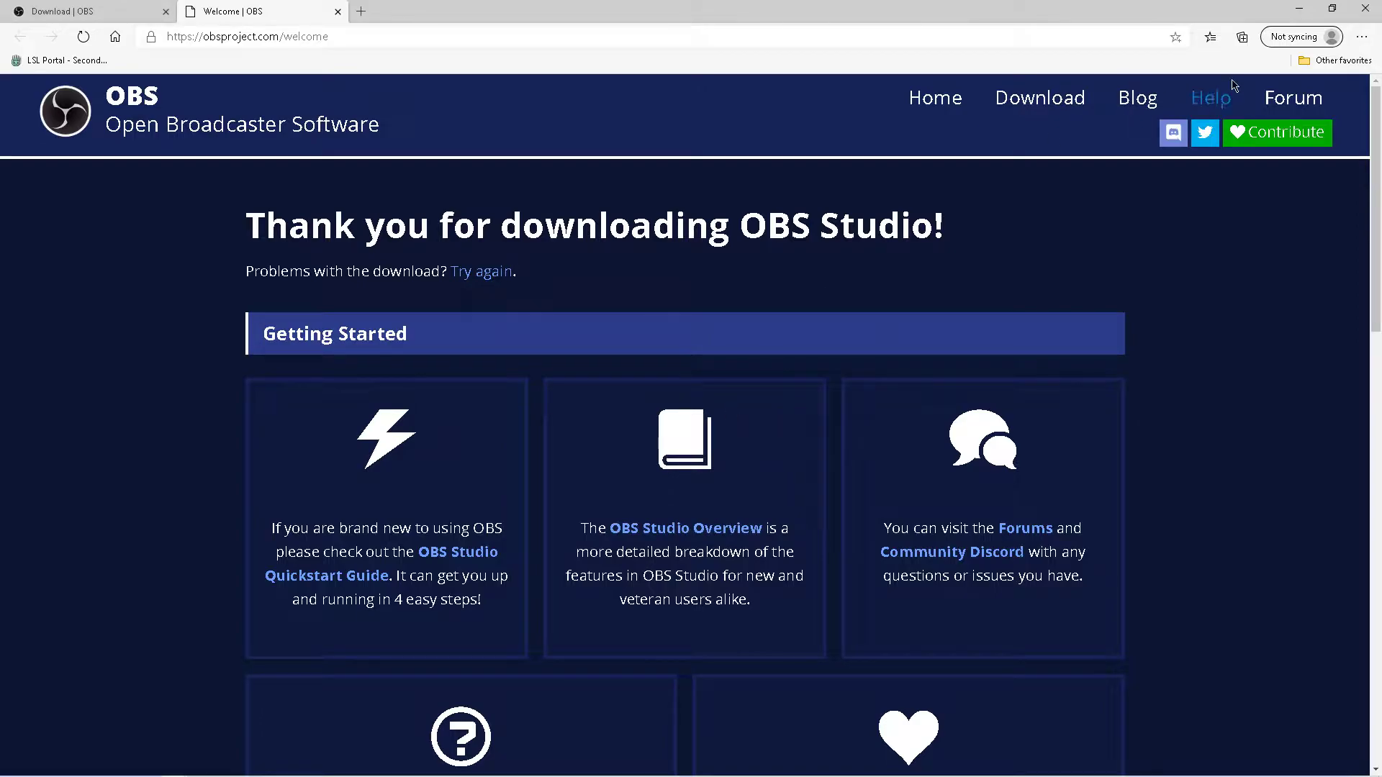
{"action": "left_click", "coordinate": [1298, 8]}
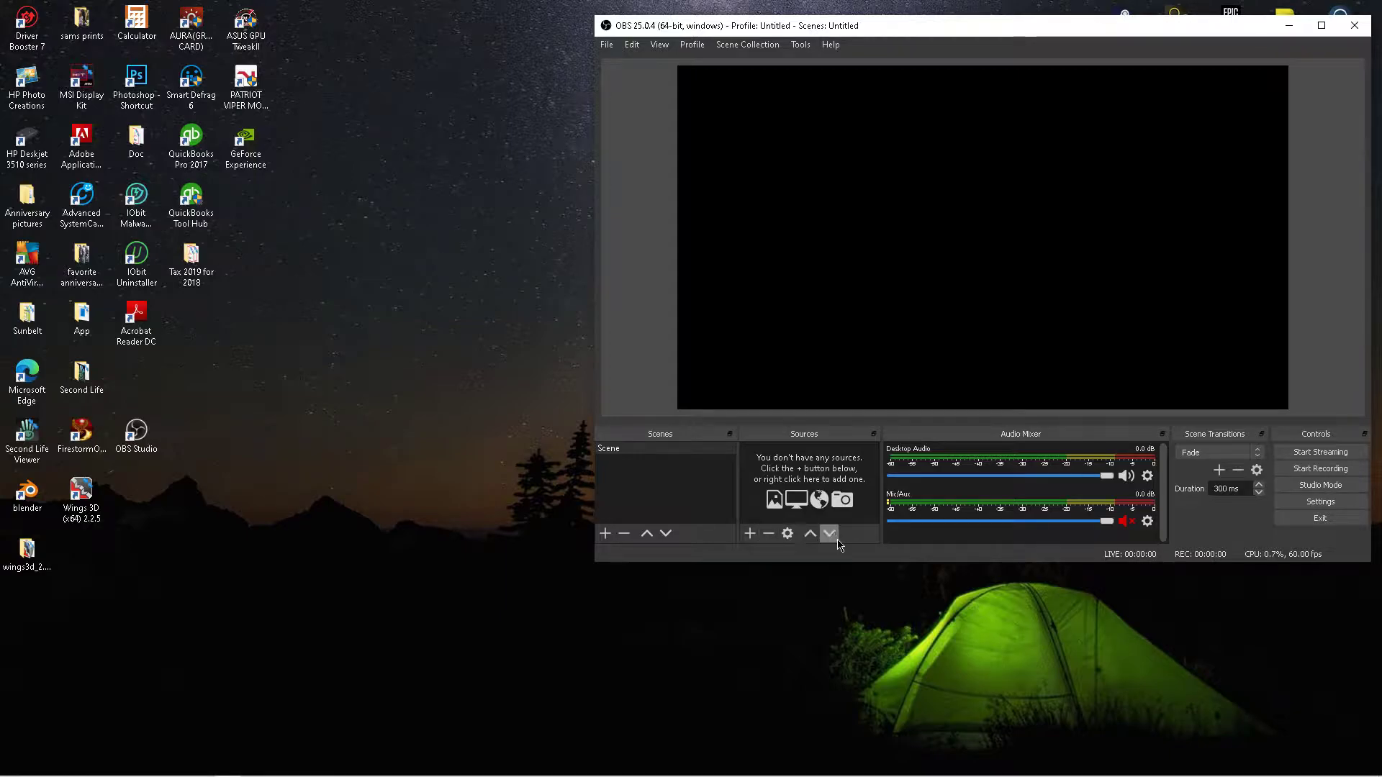
Step: Add a new Video Capture Device source using HD Pro Webcam C920 and place it in the upper-right corner of the canvas
{"action": "left_click", "coordinate": [749, 534]}
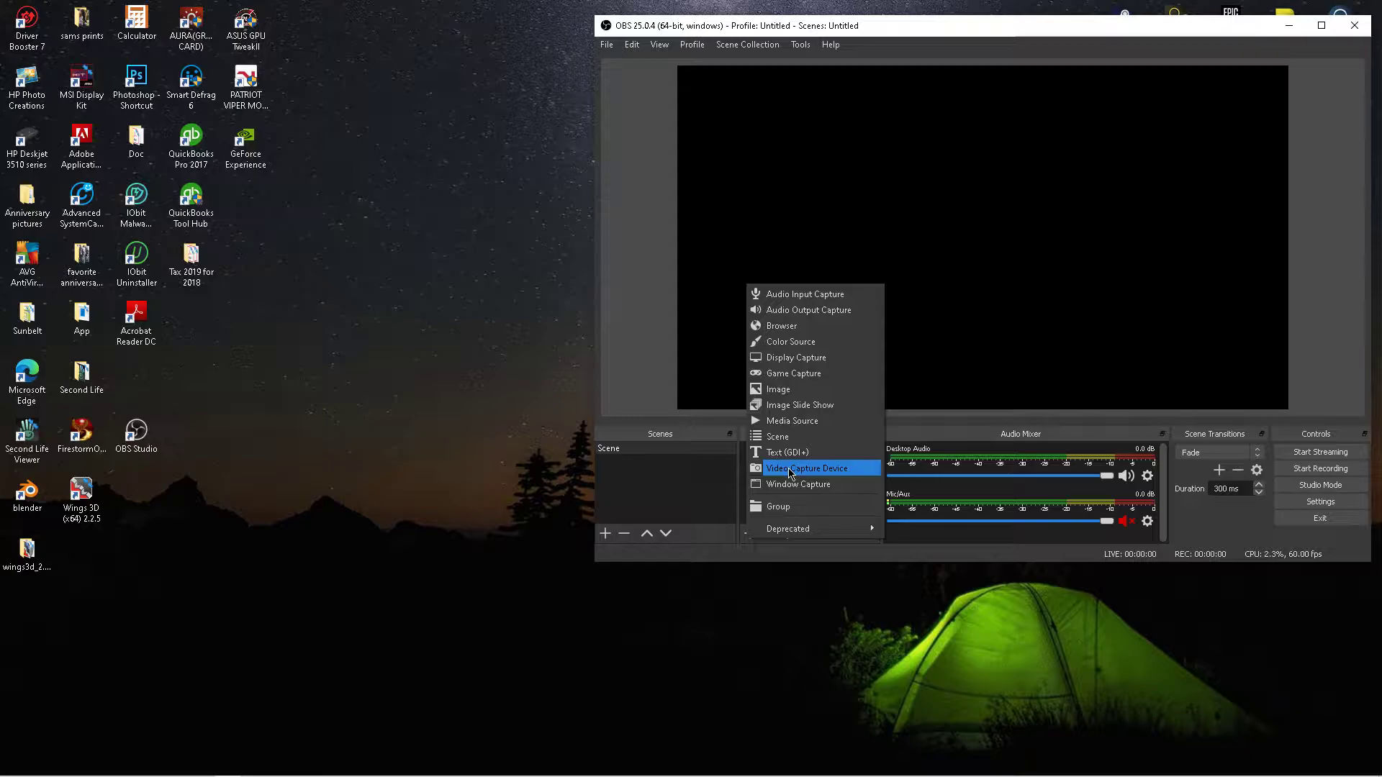
{"action": "left_click", "coordinate": [789, 469]}
{"action": "left_click", "coordinate": [1020, 395]}
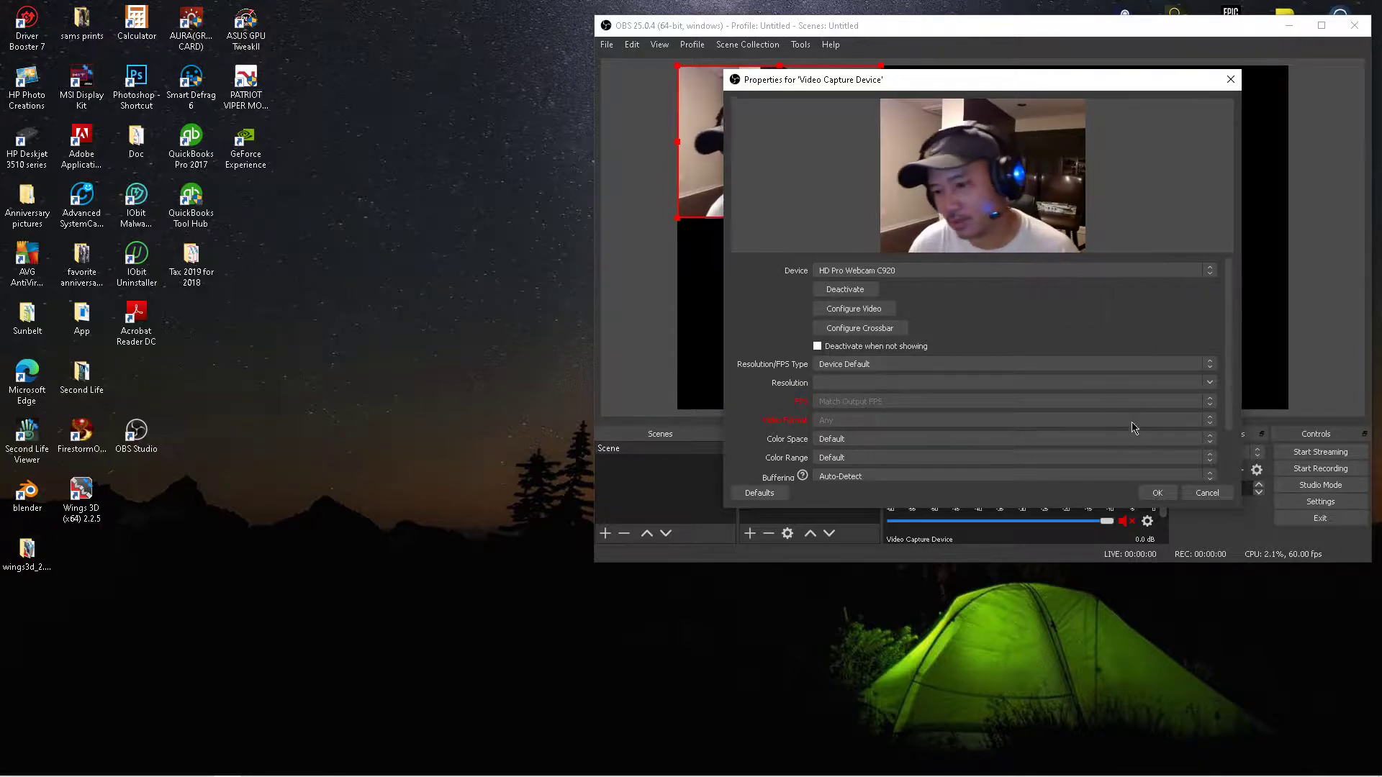
{"action": "left_click", "coordinate": [1157, 492]}
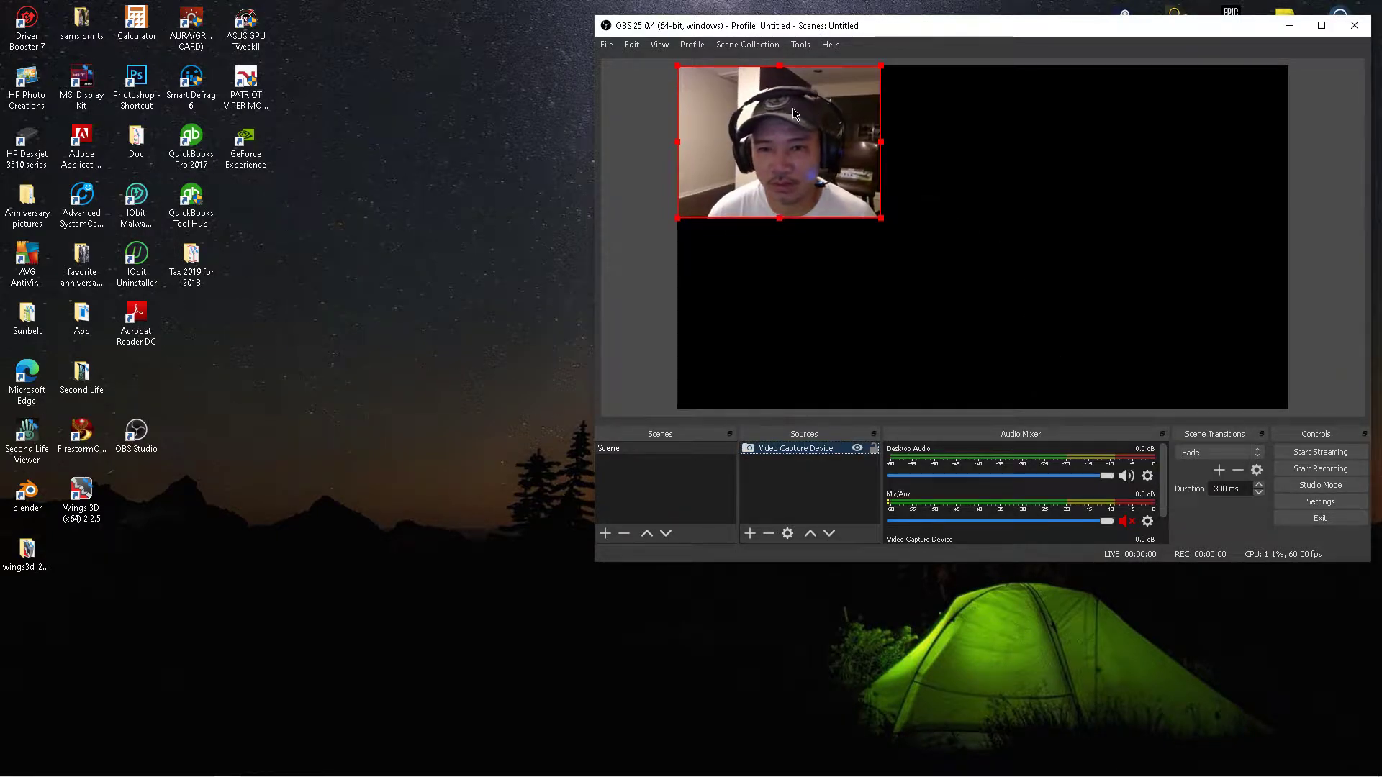
{"action": "left_click_drag", "start_coordinate": [799, 113], "coordinate": [1152, 122]}
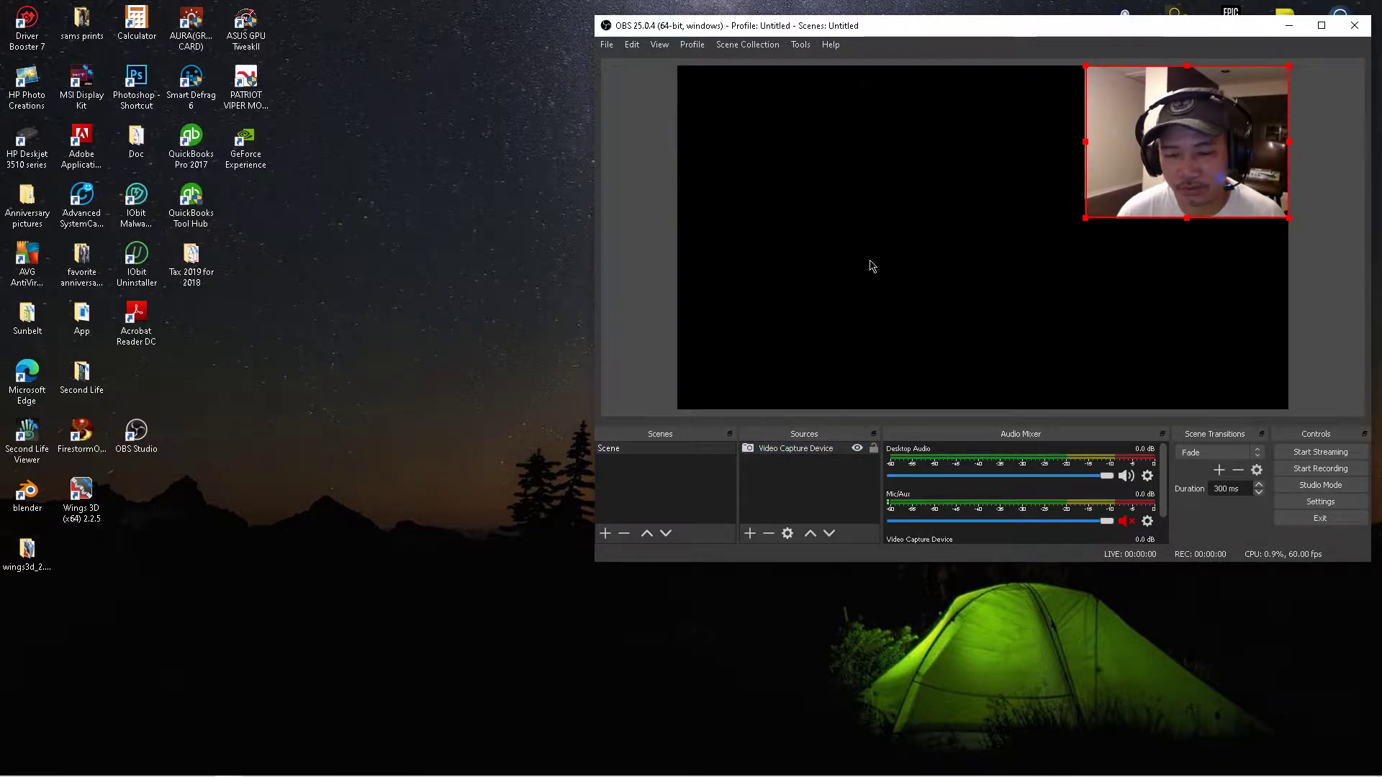
Step: Add a new Display Capture source showing Display 1 at 1920x1080
{"action": "left_click", "coordinate": [750, 536]}
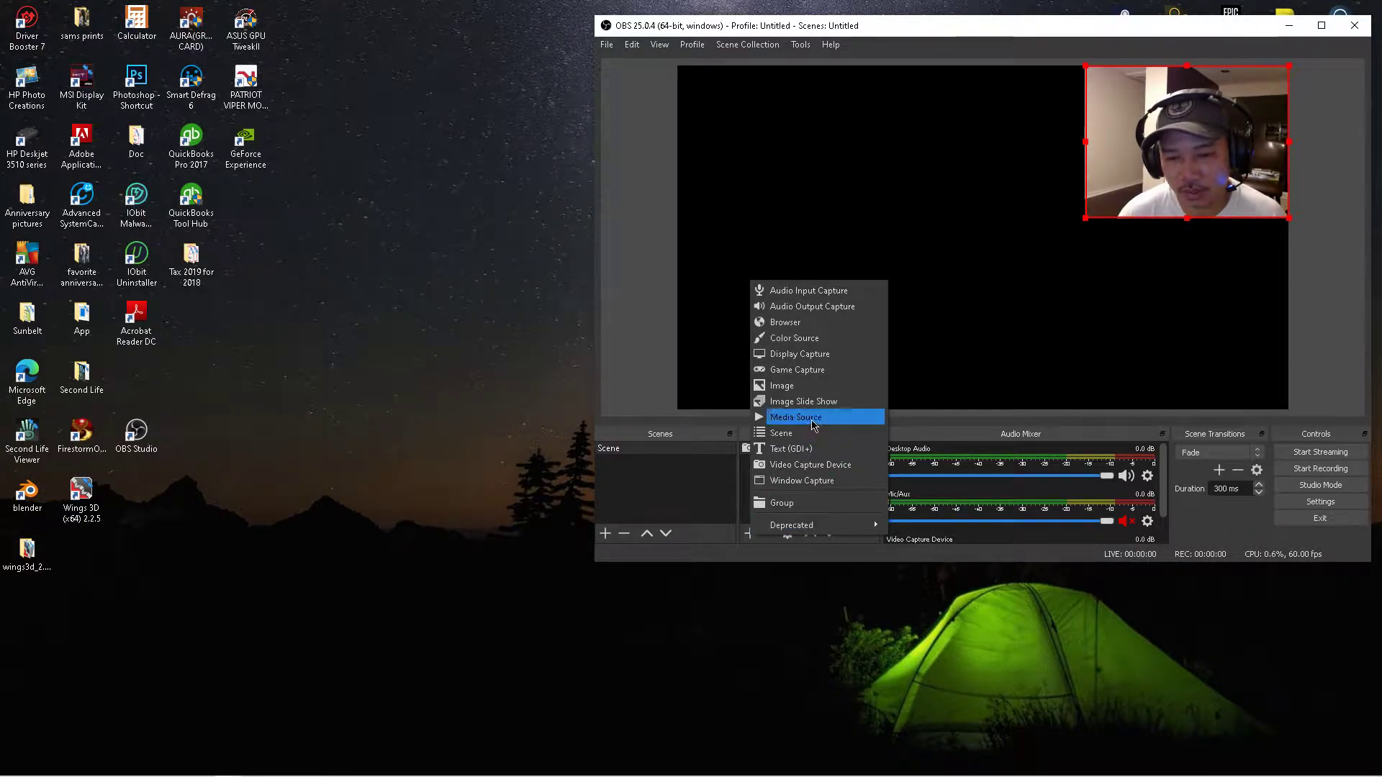
{"action": "left_click", "coordinate": [799, 353]}
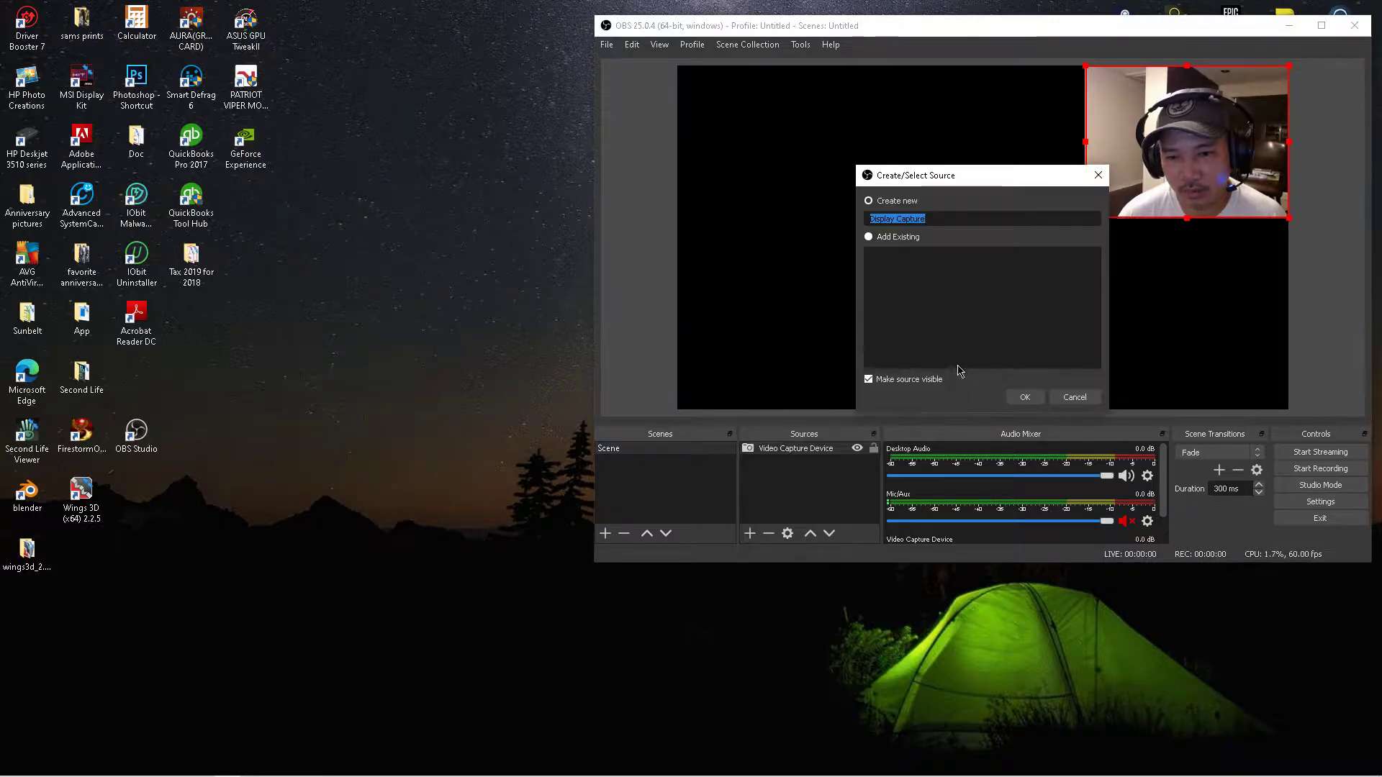
{"action": "left_click", "coordinate": [1024, 397]}
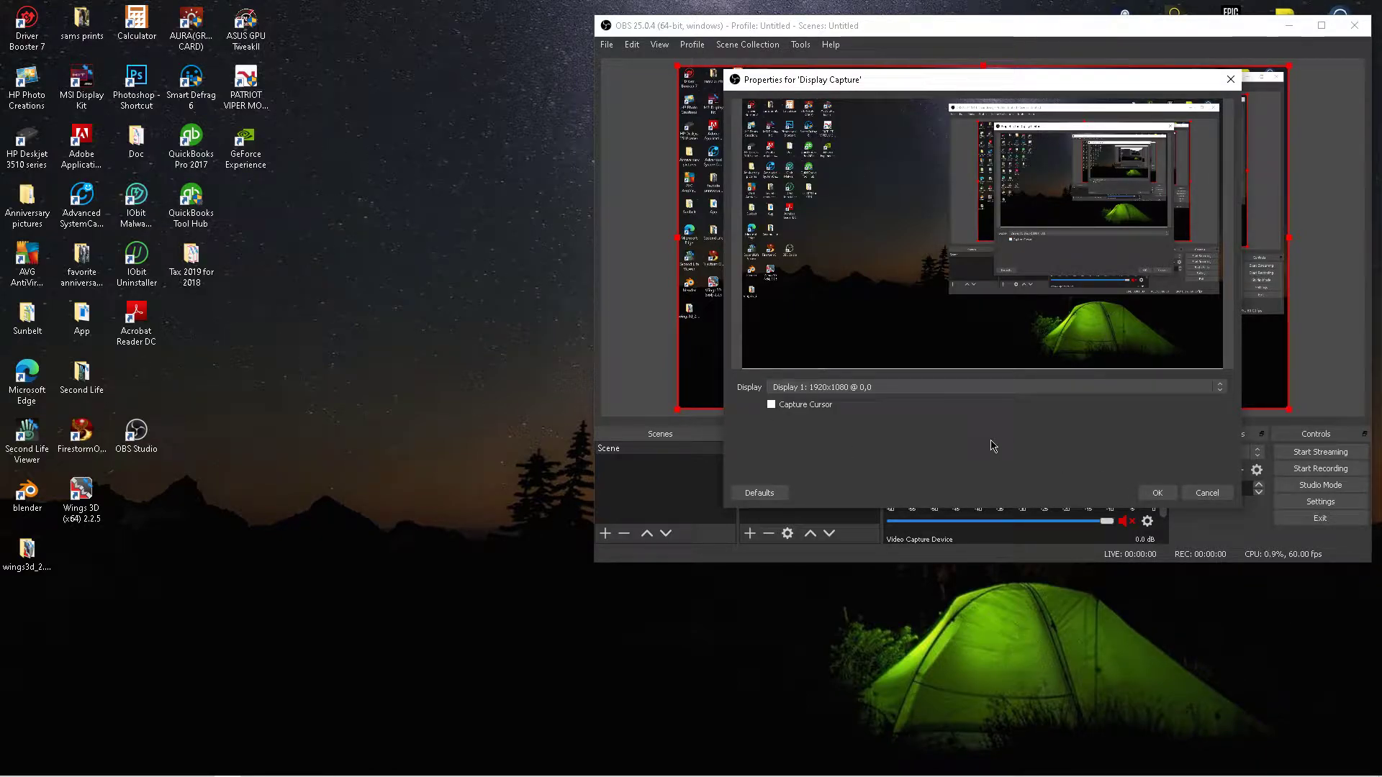
{"action": "left_click", "coordinate": [1156, 492]}
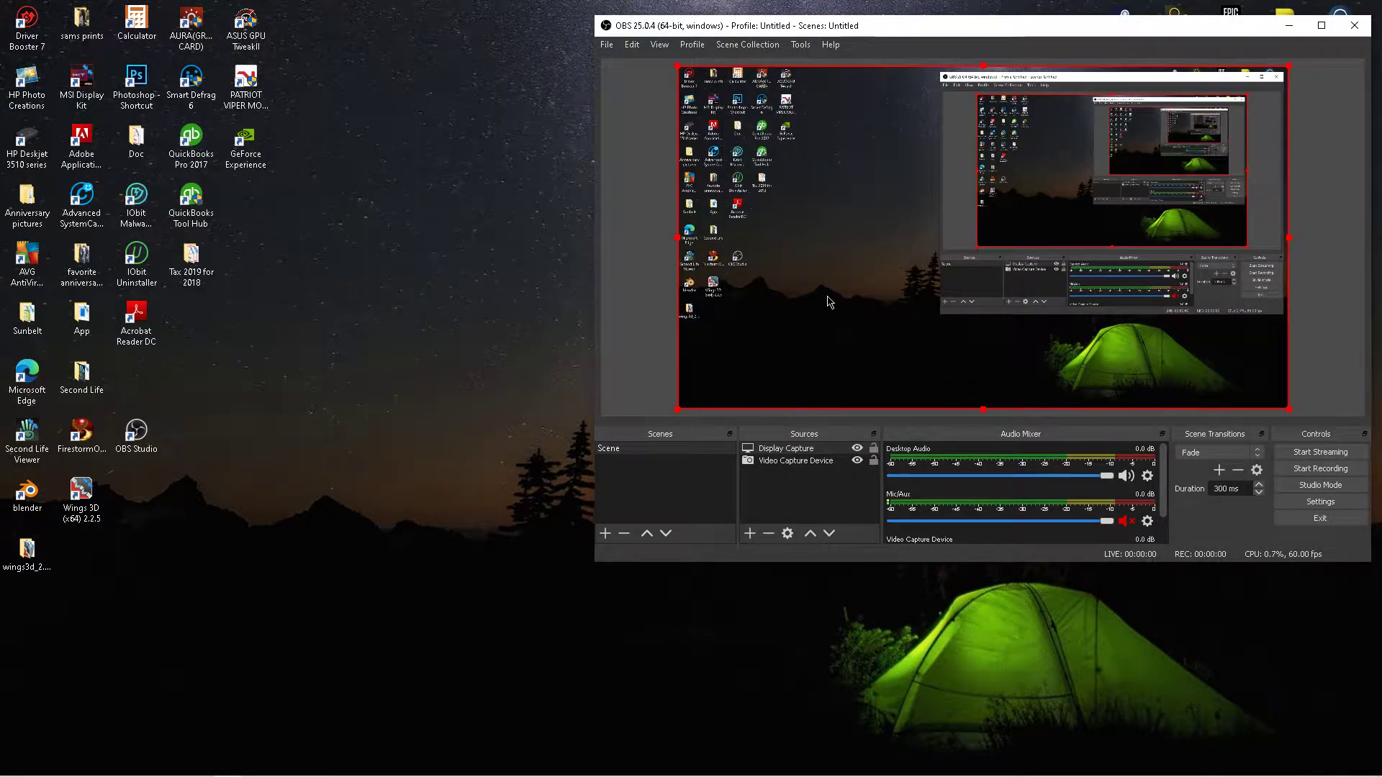
Step: Add the existing Mic/Aux audio input as a source and unmute it in the audio mixer
{"action": "left_click", "coordinate": [749, 536]}
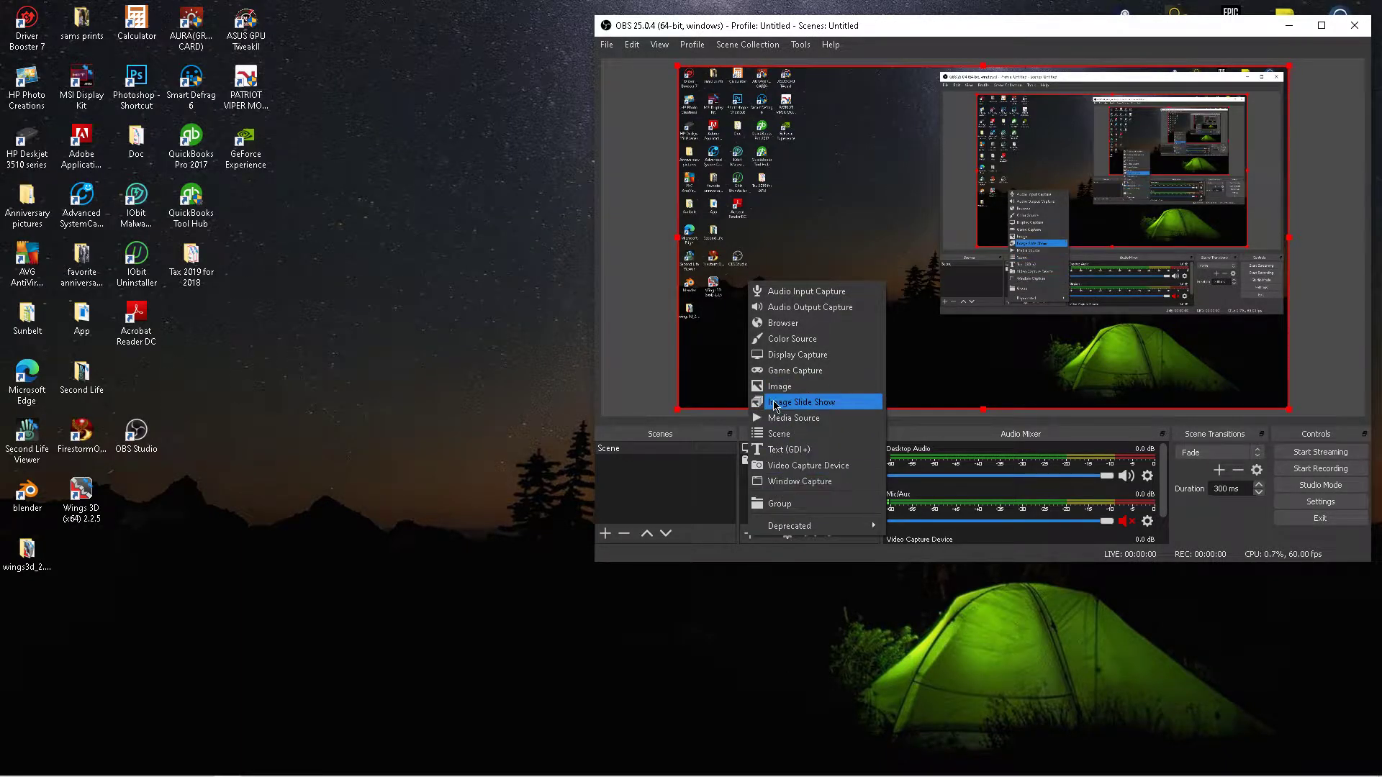
{"action": "left_click", "coordinate": [799, 292]}
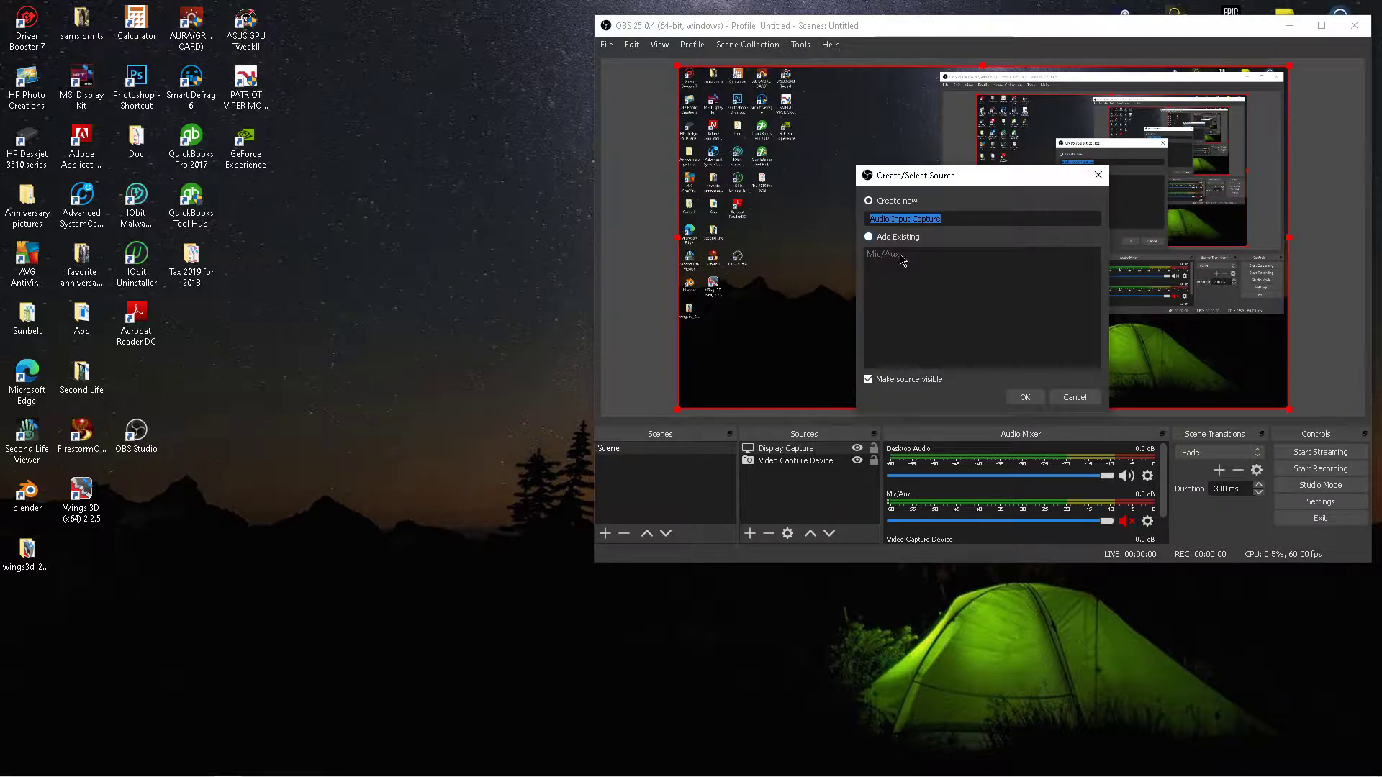
{"action": "left_click", "coordinate": [869, 237]}
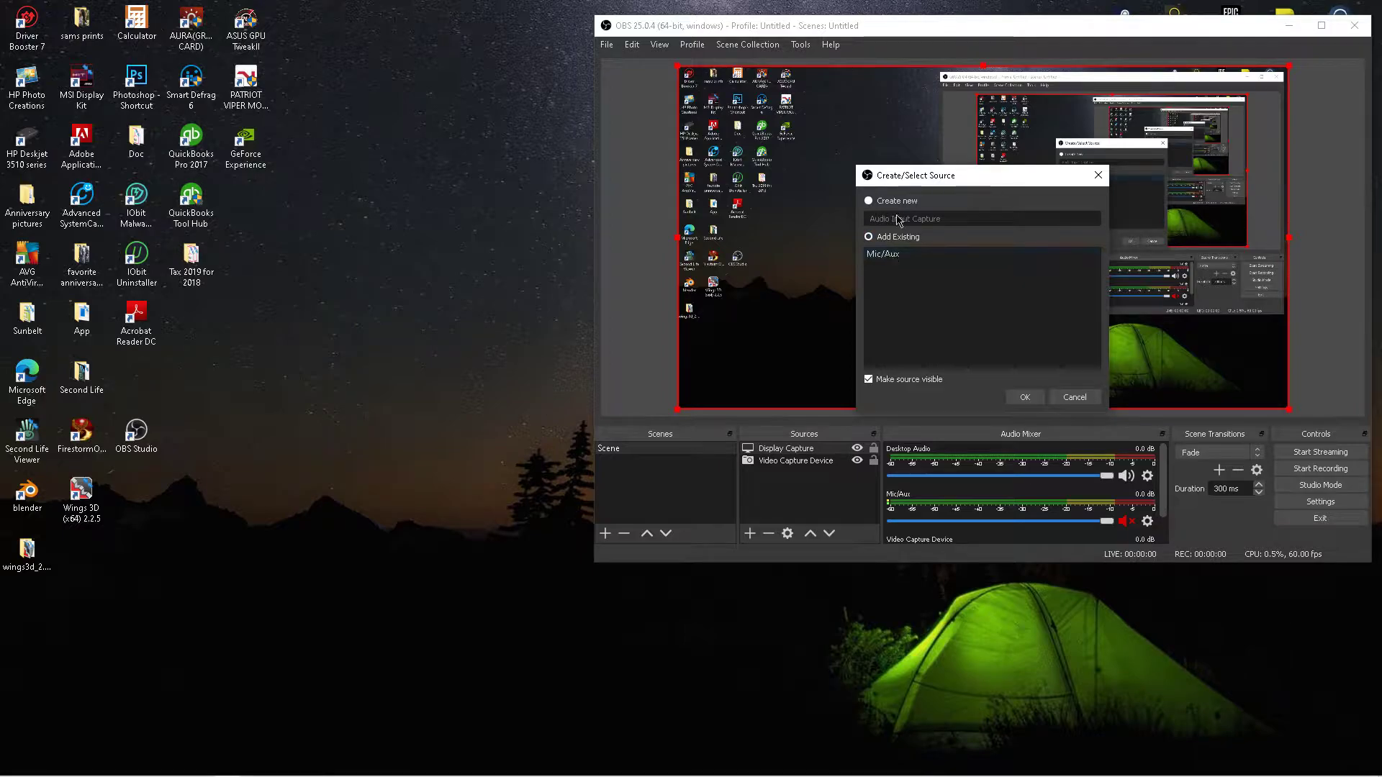
{"action": "left_click", "coordinate": [891, 254]}
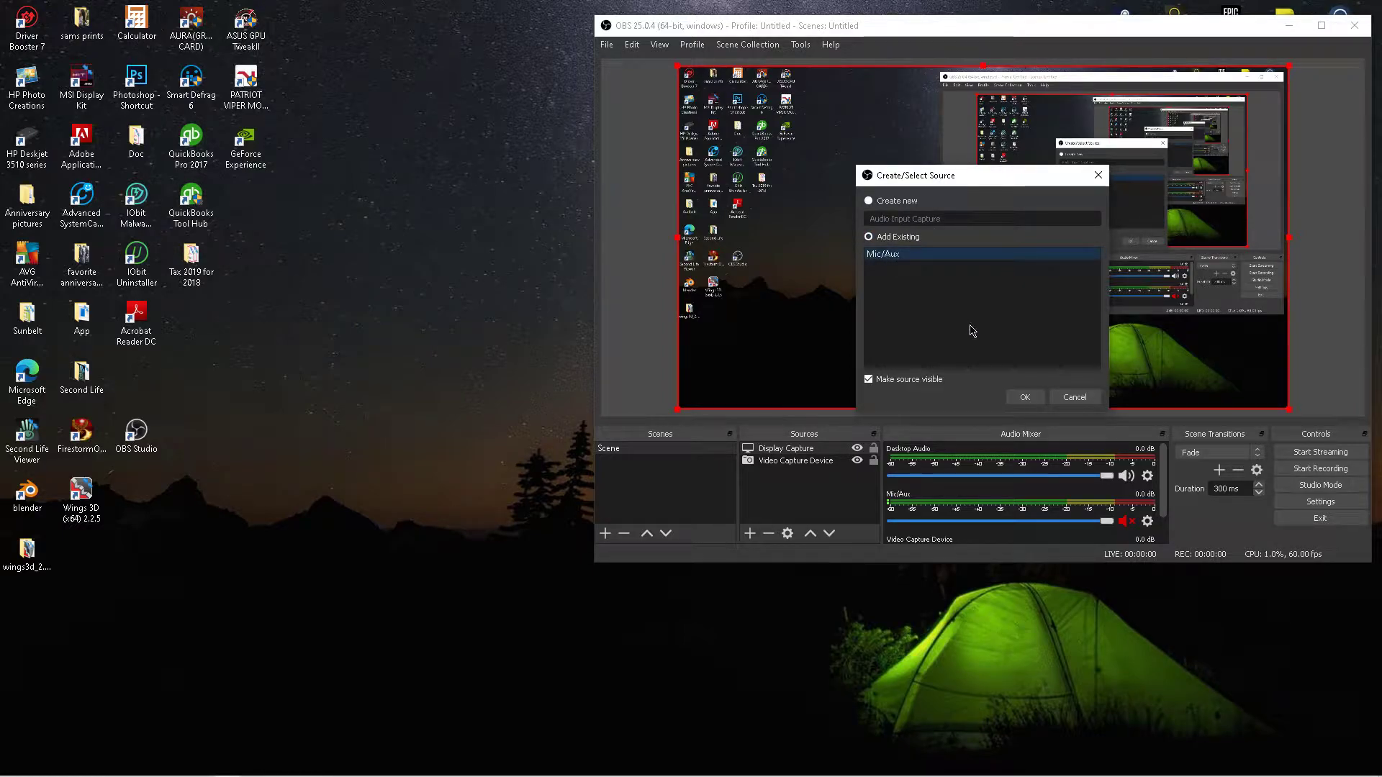
{"action": "left_click", "coordinate": [1025, 397]}
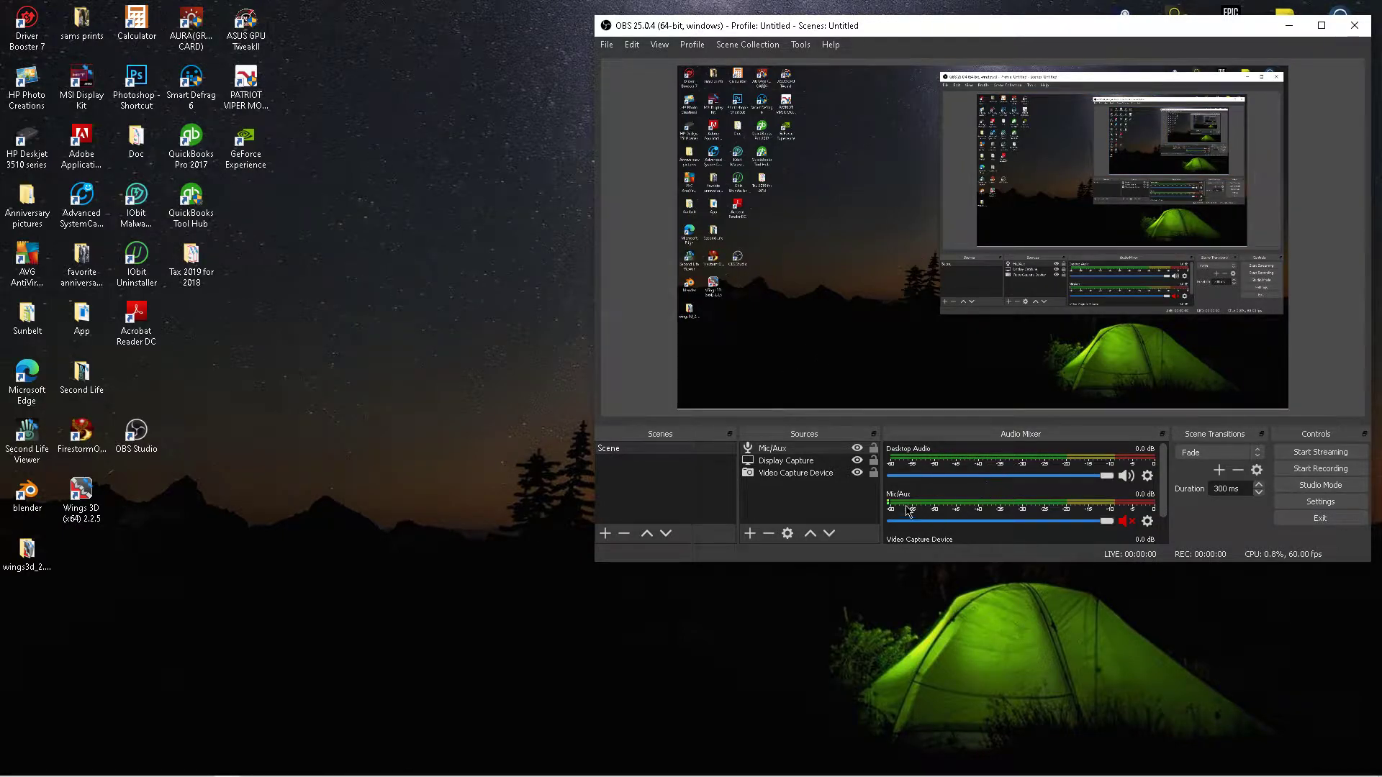
{"action": "left_click", "coordinate": [1125, 522]}
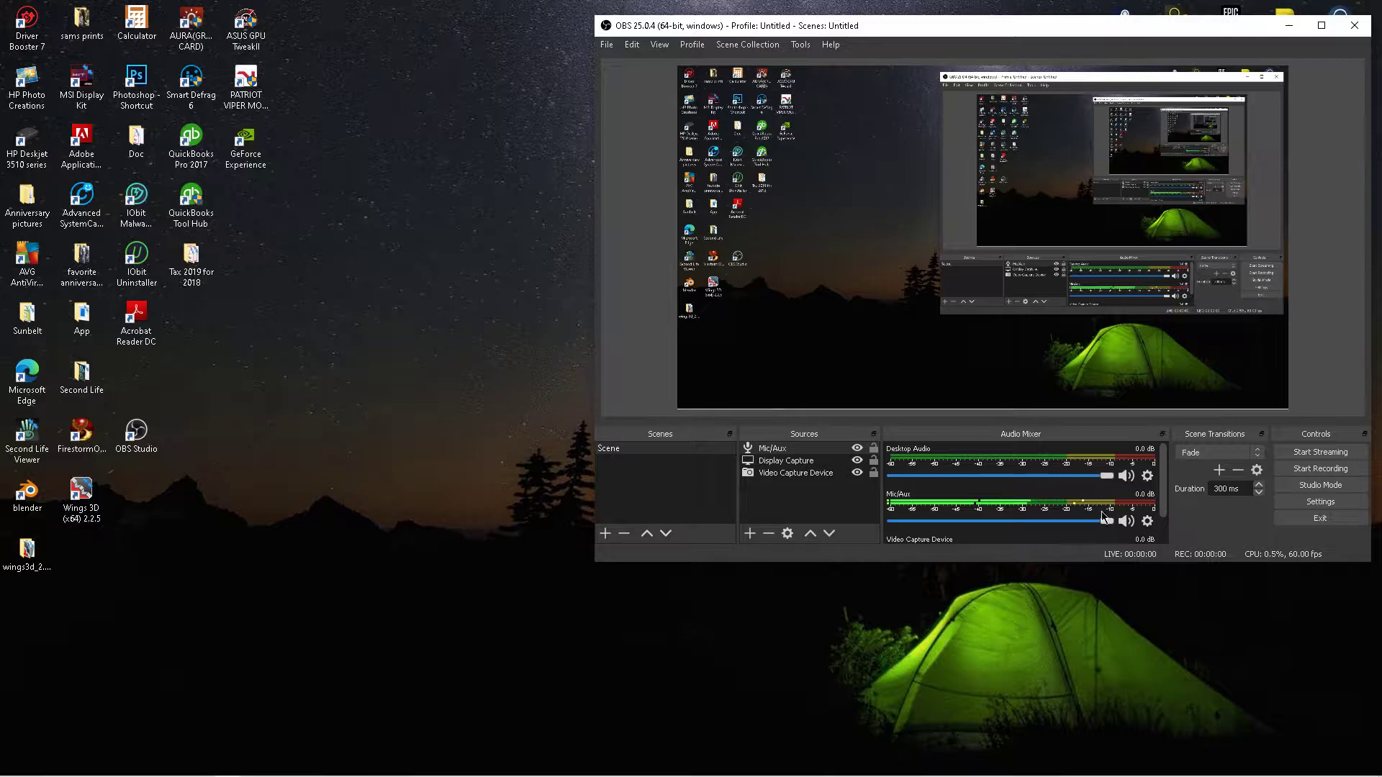
{"action": "scroll", "coordinate": [1109, 514], "scroll_direction": "down", "scroll_amount": 2}
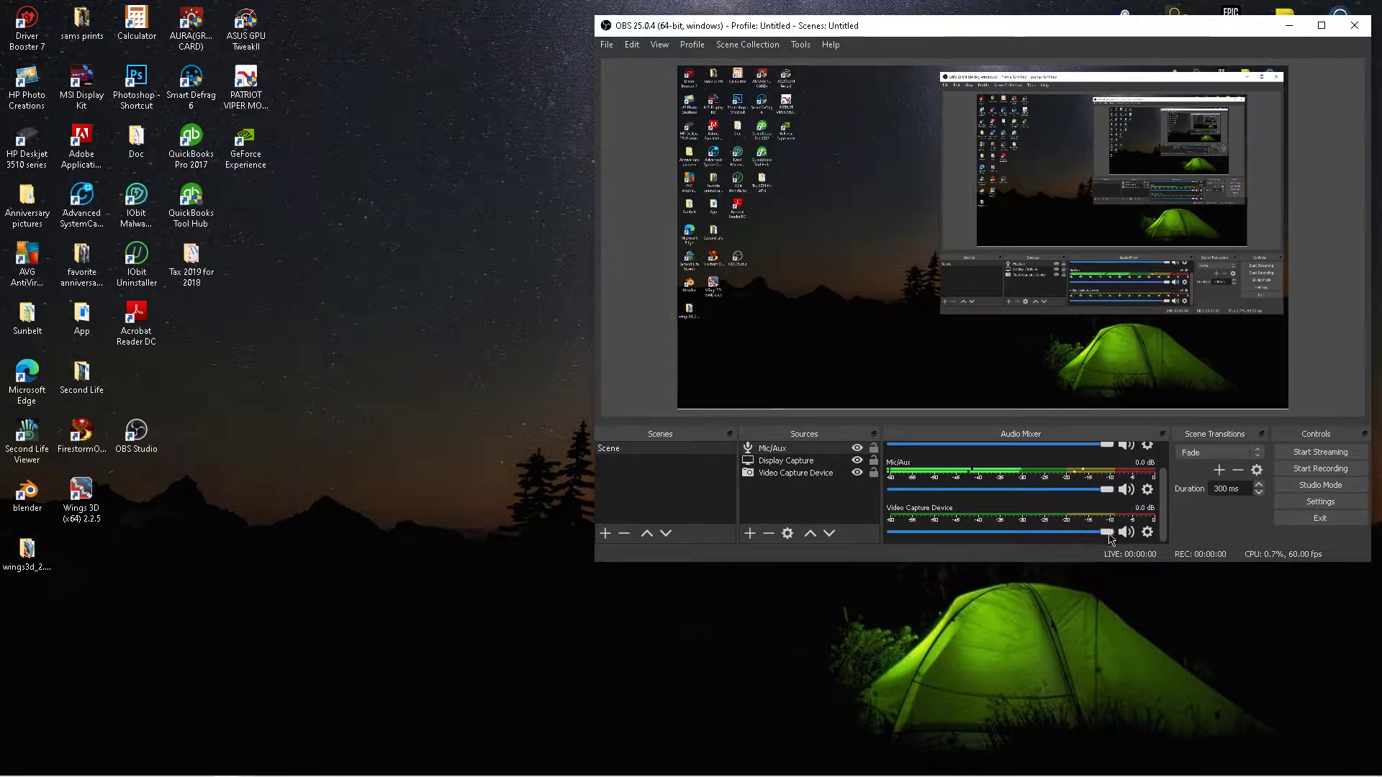
{"action": "left_click", "coordinate": [923, 401]}
Step: Switch to the YouTube window in Microsoft Edge, choose to go live and open the new stream form
{"action": "mouse_move", "coordinate": [403, 775]}
{"action": "mouse_move", "coordinate": [174, 766]}
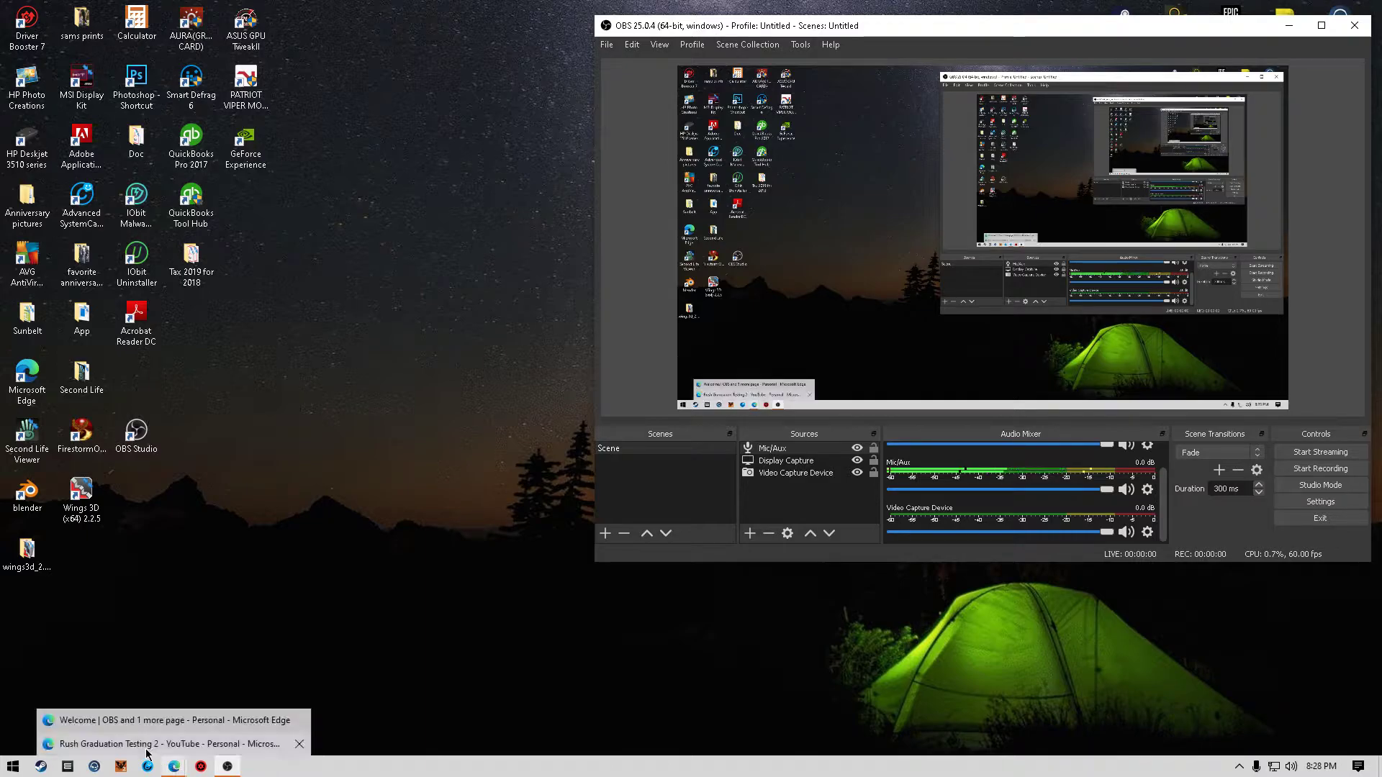
{"action": "left_click", "coordinate": [130, 742]}
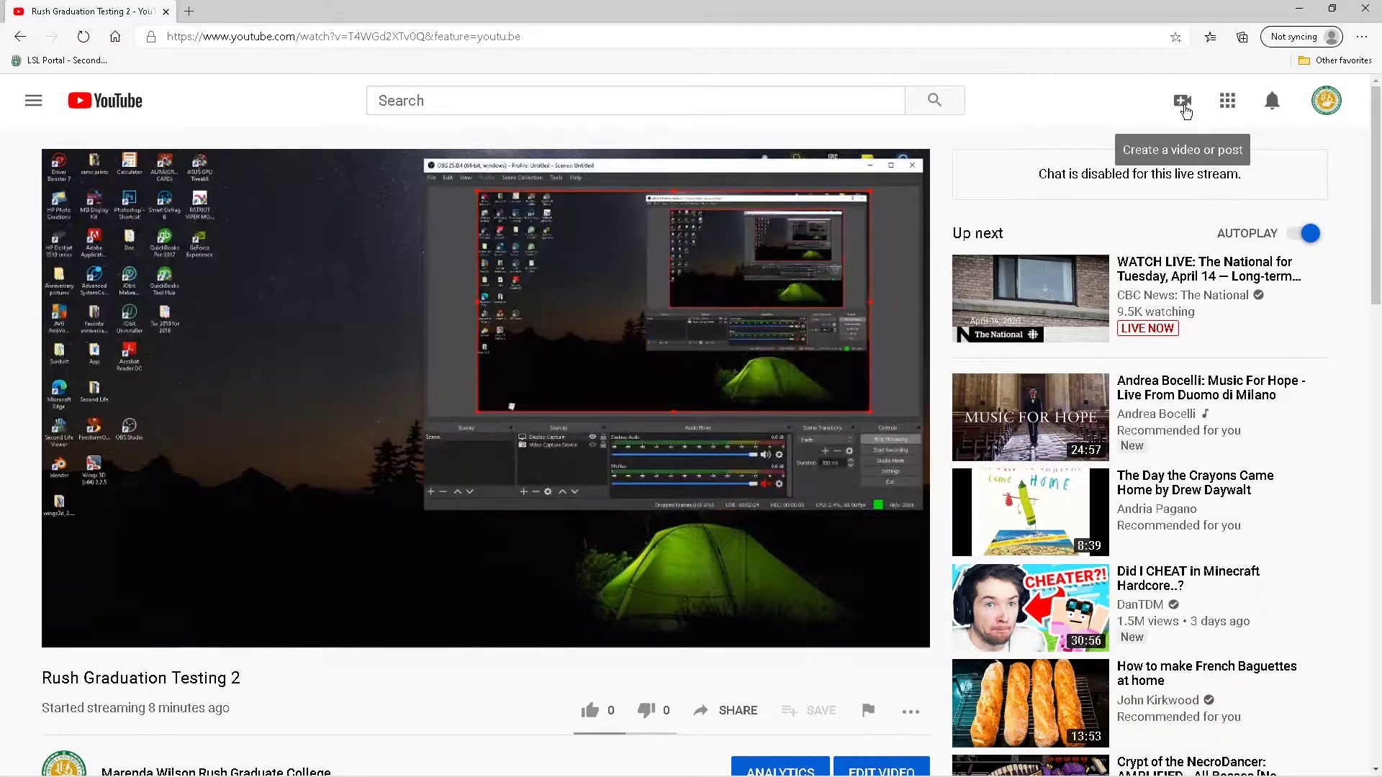
{"action": "left_click", "coordinate": [1184, 104]}
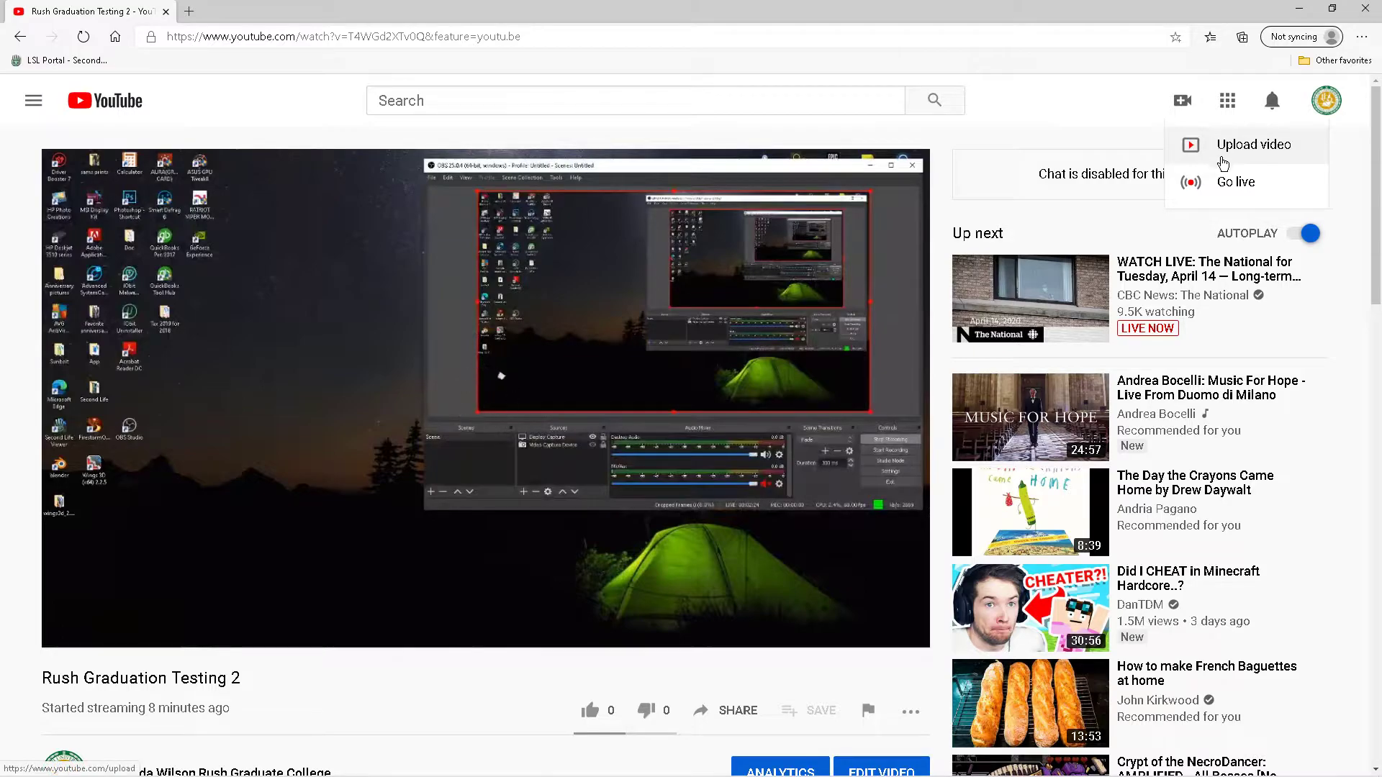
{"action": "left_click", "coordinate": [1211, 185]}
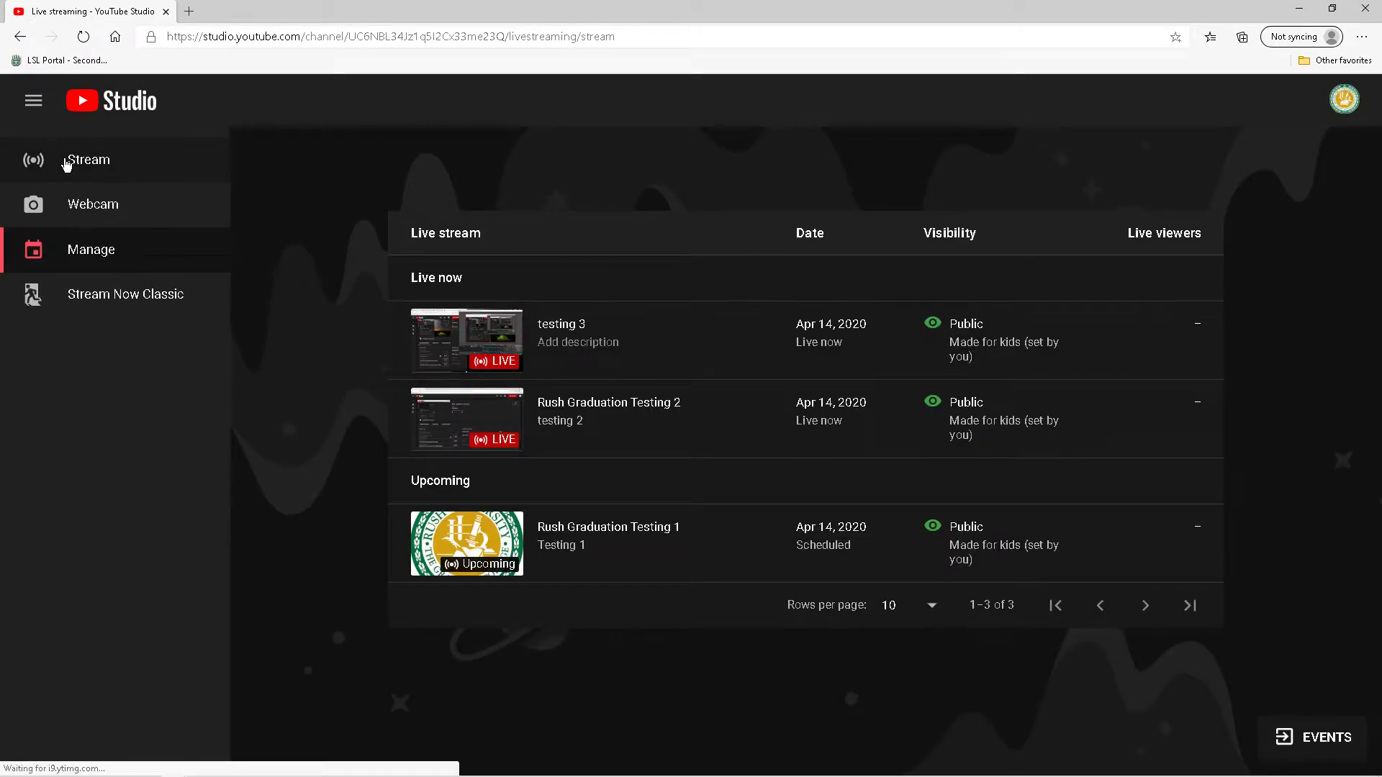
{"action": "left_click", "coordinate": [66, 163]}
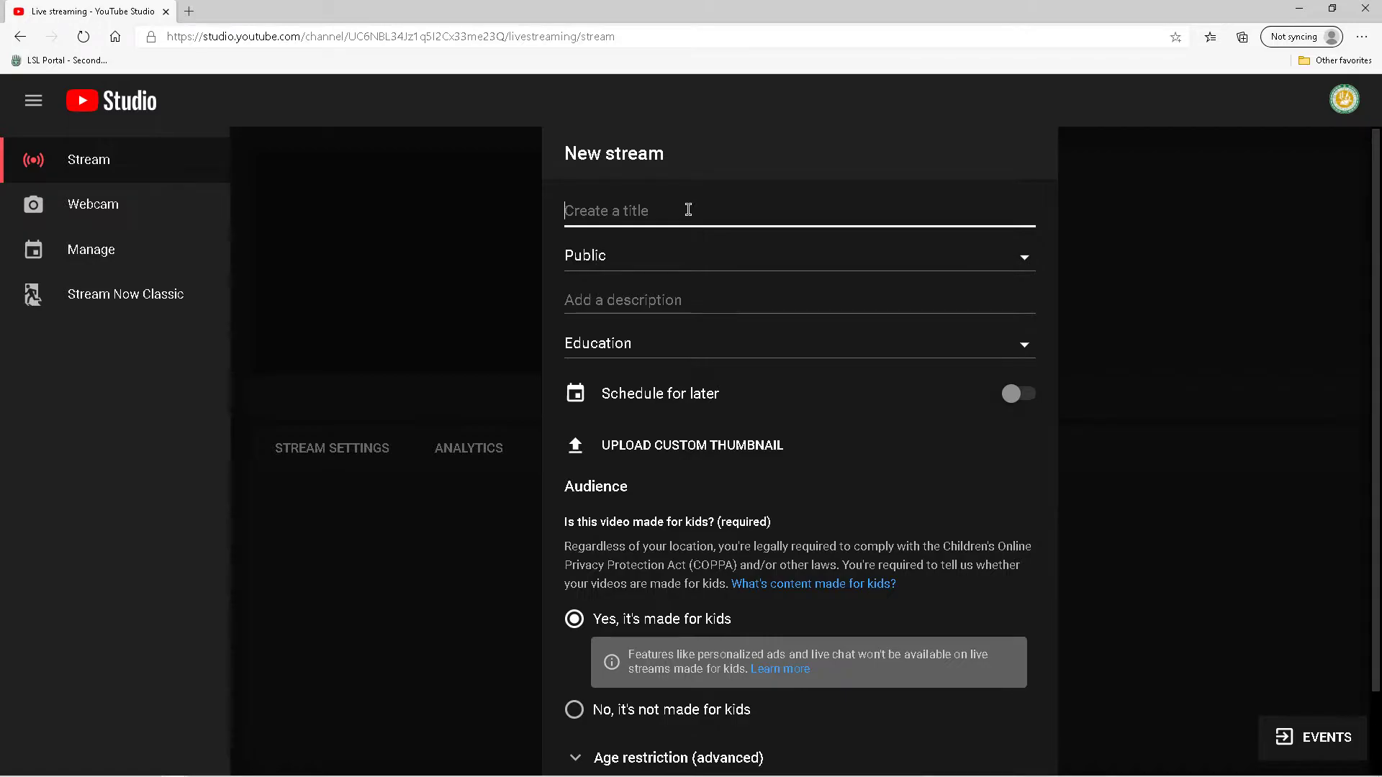
Step: Title the new stream "Rush Graduation testing 5"
{"action": "type", "text": "rush"}
{"action": "key", "text": "BackSpace"}
{"action": "key", "text": "BackSpace"}
{"action": "type", "text": "Rush"}
{"action": "type", "text": " GR"}
{"action": "type", "text": "raduation"}
{"action": "type", "text": " testing"}
{"action": "type", "text": " 5"}
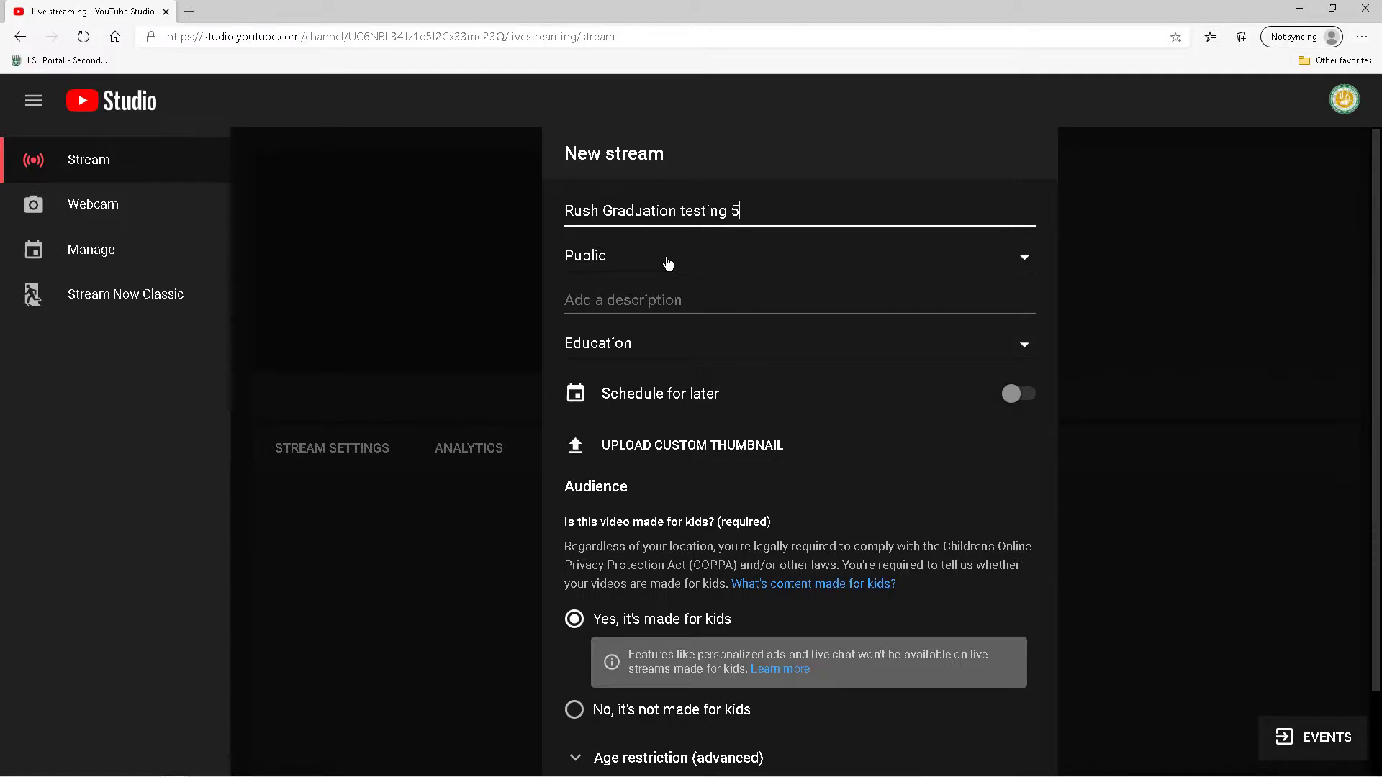
Step: Enter "testign 5" as the stream's description and create the stream
{"action": "left_click", "coordinate": [705, 306]}
{"action": "type", "text": "testign 5"}
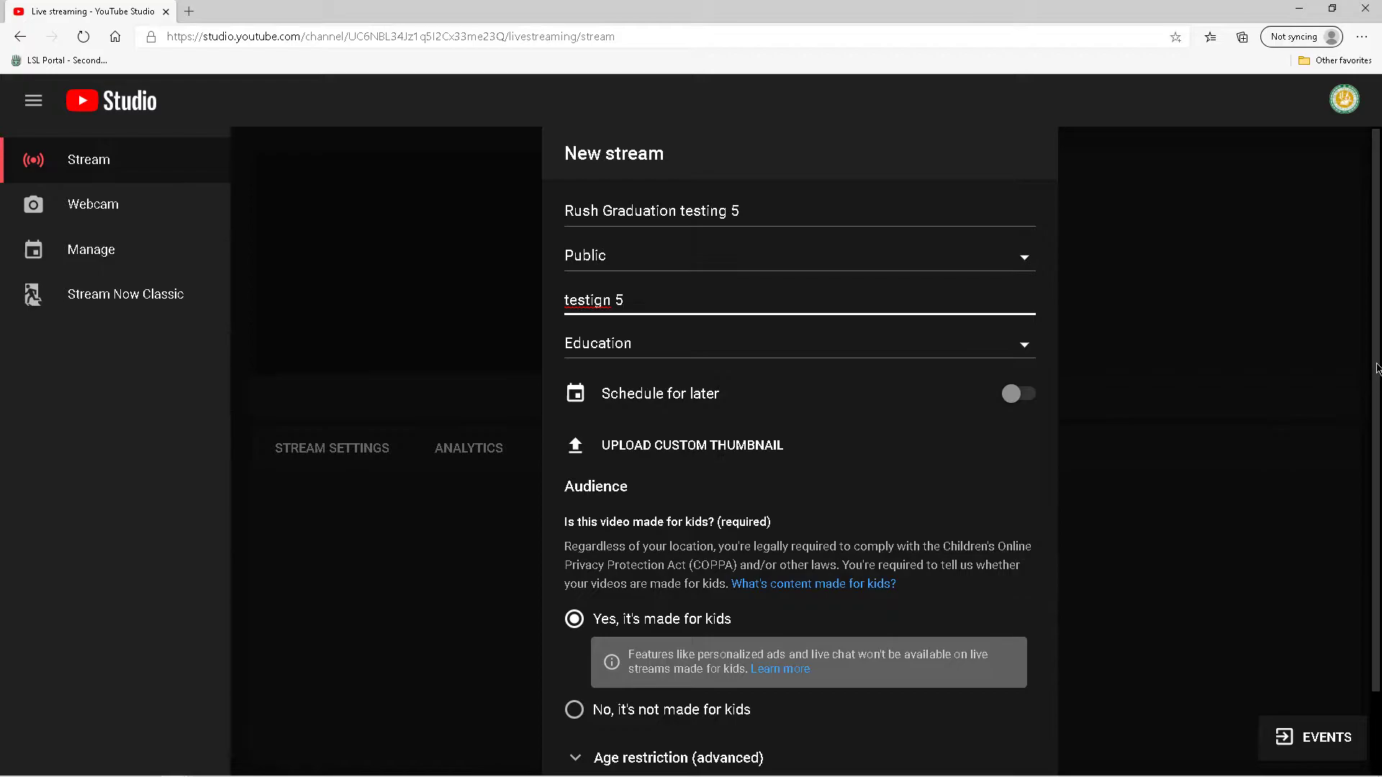
{"action": "scroll", "coordinate": [1377, 423], "scroll_direction": "down", "scroll_amount": 1}
{"action": "scroll", "coordinate": [1376, 424], "scroll_direction": "down", "scroll_amount": 1}
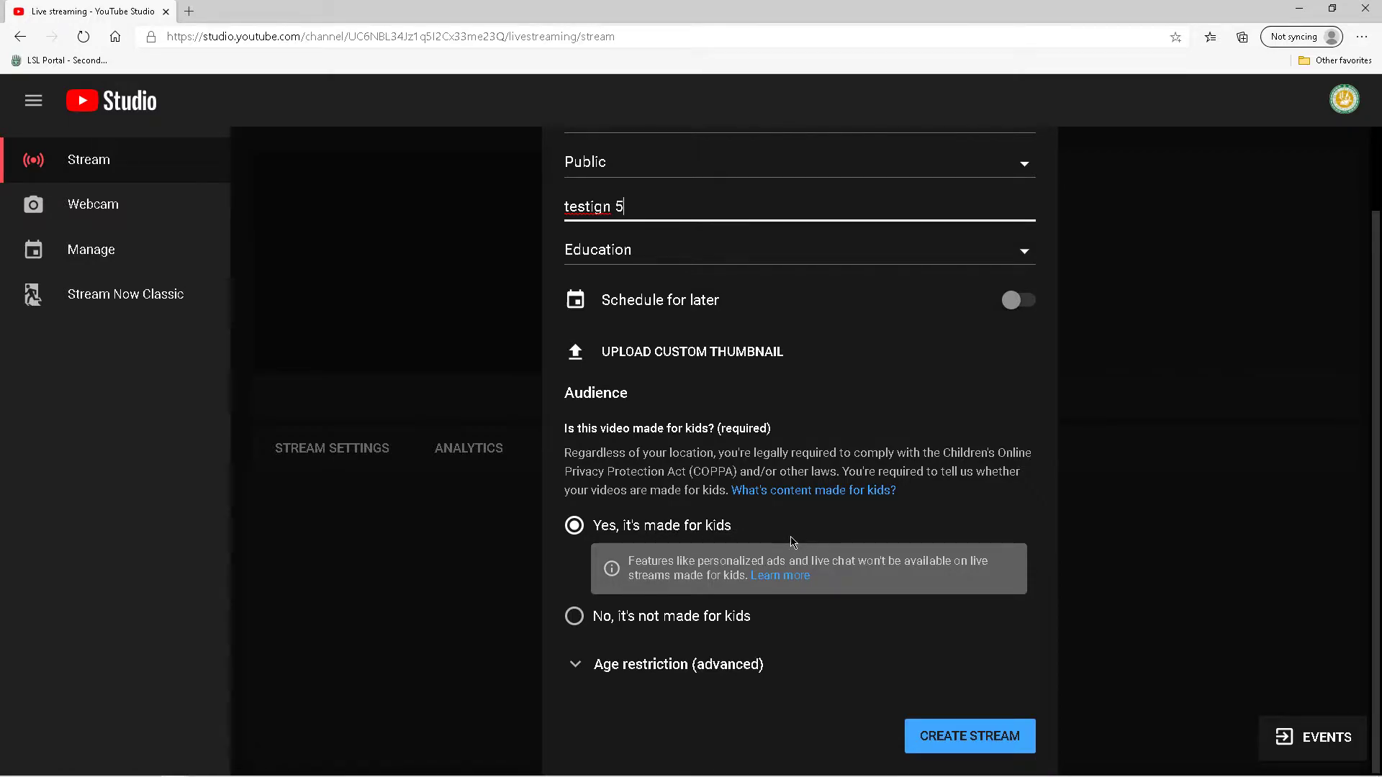
{"action": "left_click", "coordinate": [944, 741]}
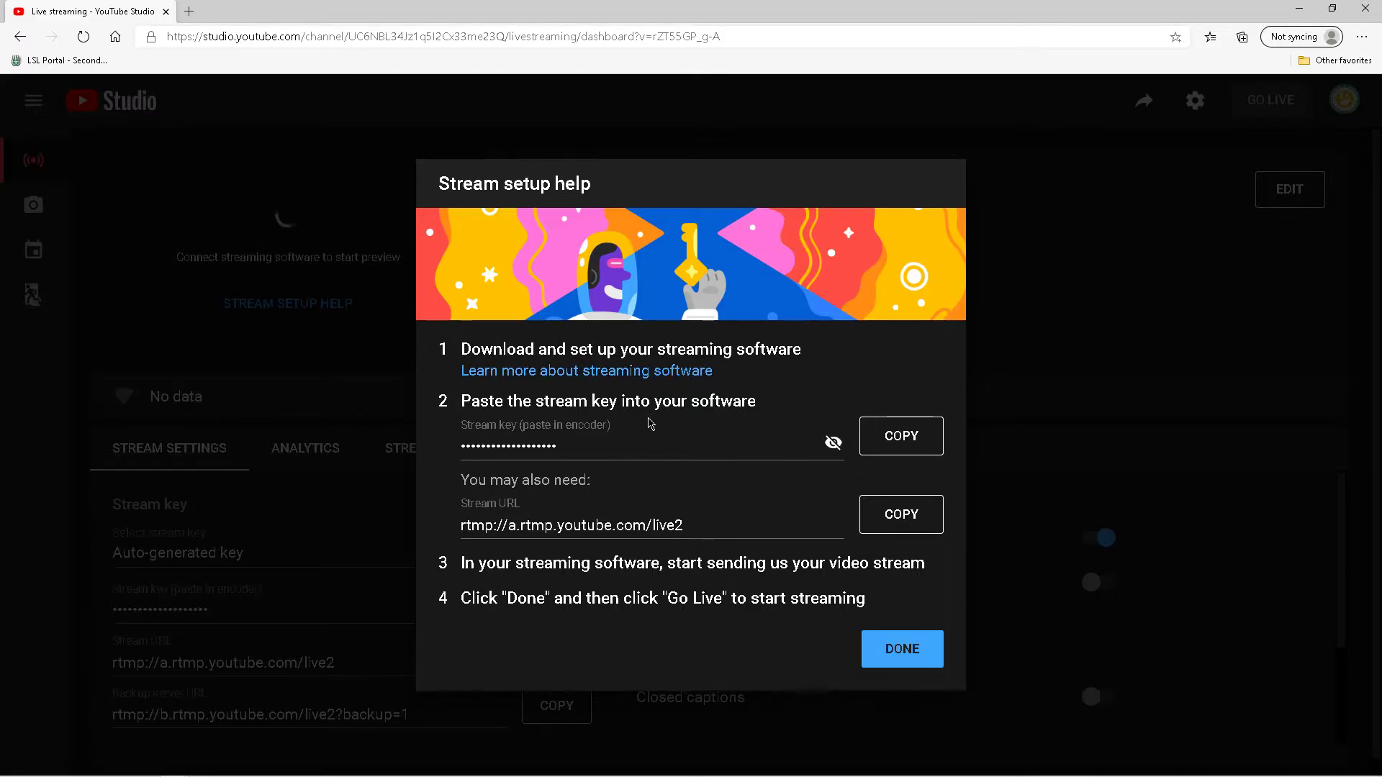
Step: Copy the stream key from YouTube, switch to OBS Studio, replace the key in the Stream settings with it and apply the change
{"action": "left_click", "coordinate": [903, 442]}
{"action": "left_click", "coordinate": [227, 767]}
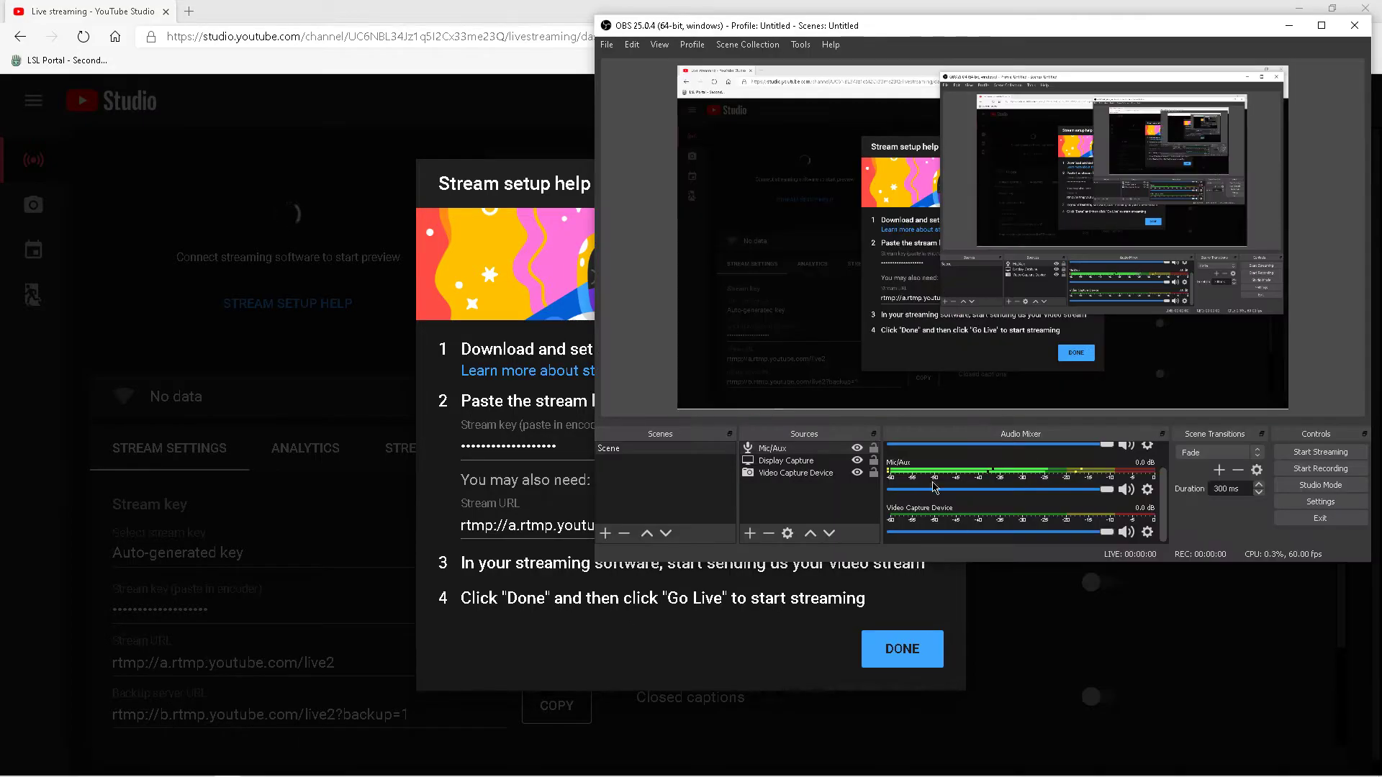
{"action": "left_click", "coordinate": [1322, 502]}
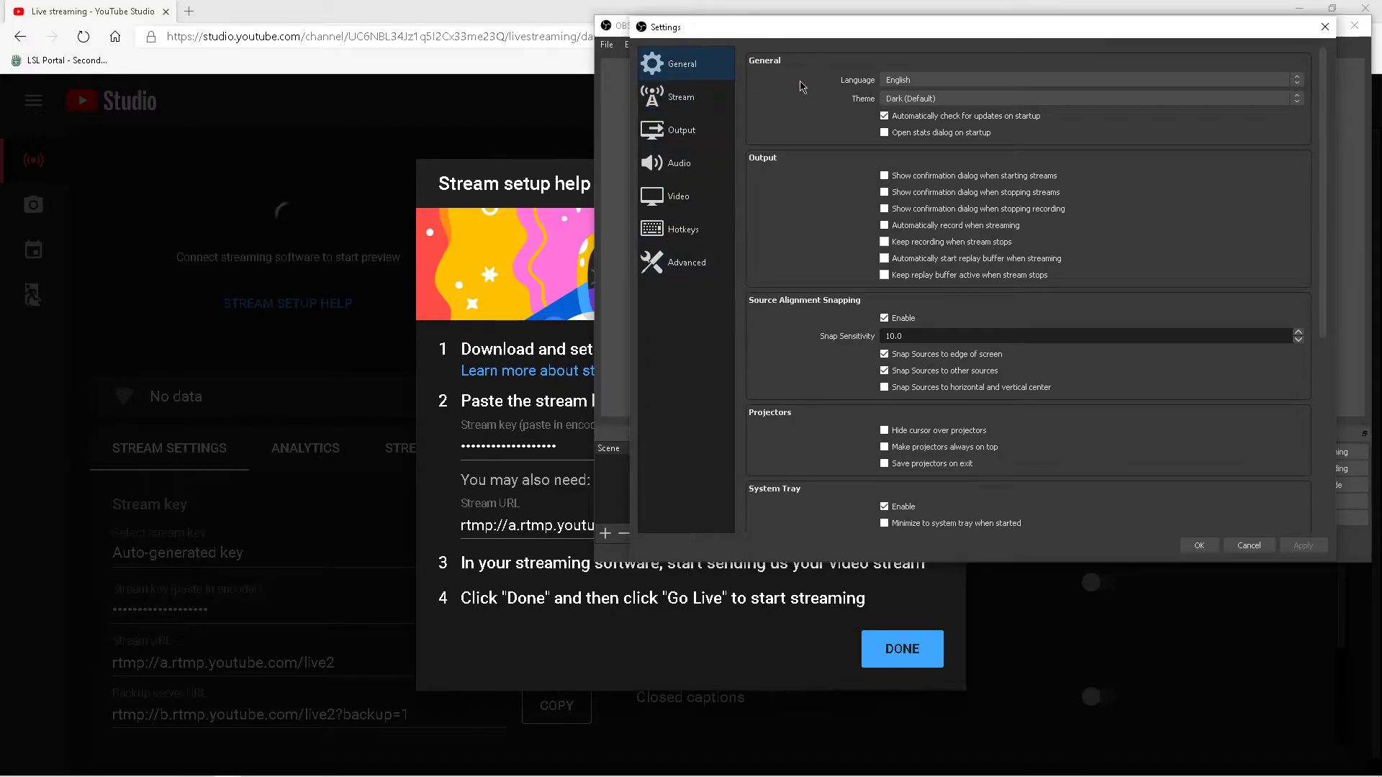
{"action": "left_click", "coordinate": [677, 104]}
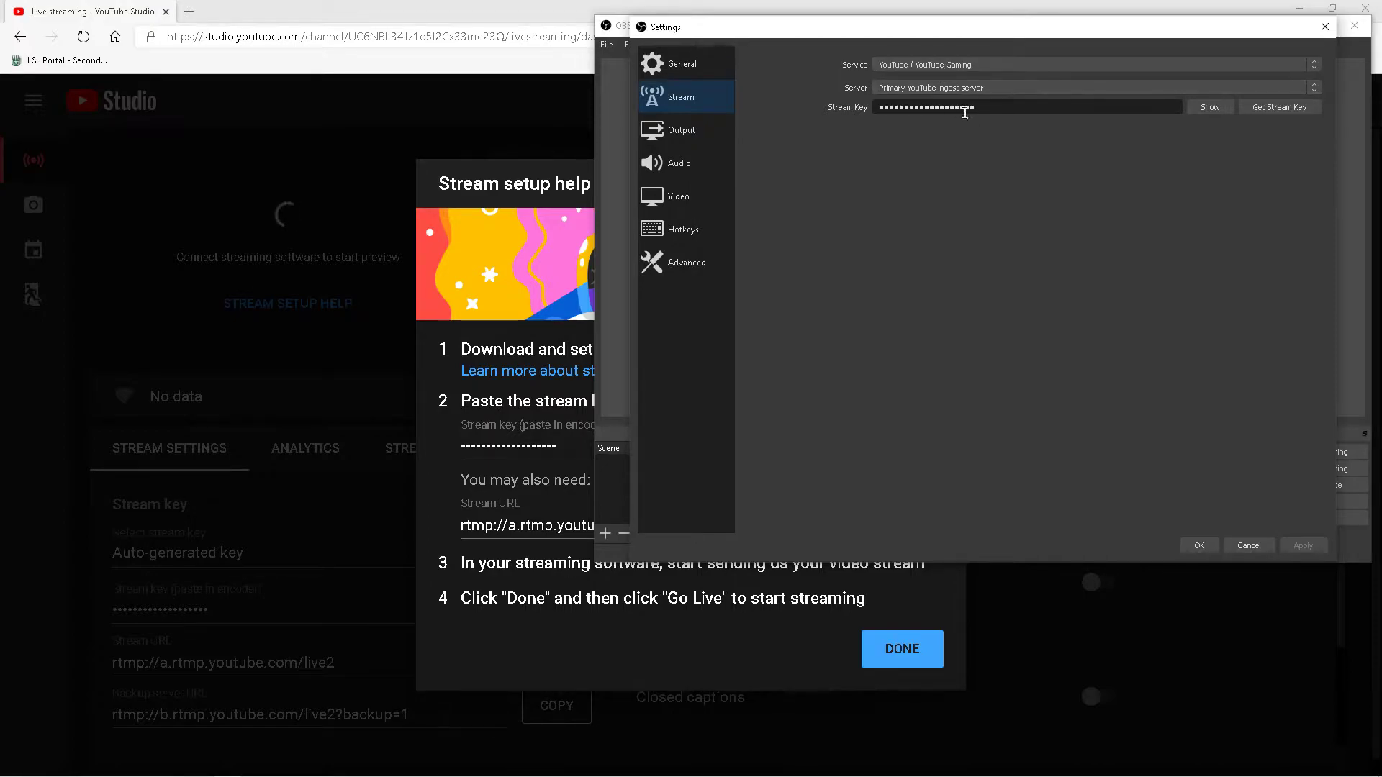
{"action": "left_click_drag", "start_coordinate": [990, 107], "coordinate": [879, 108]}
{"action": "right_click", "coordinate": [924, 107]}
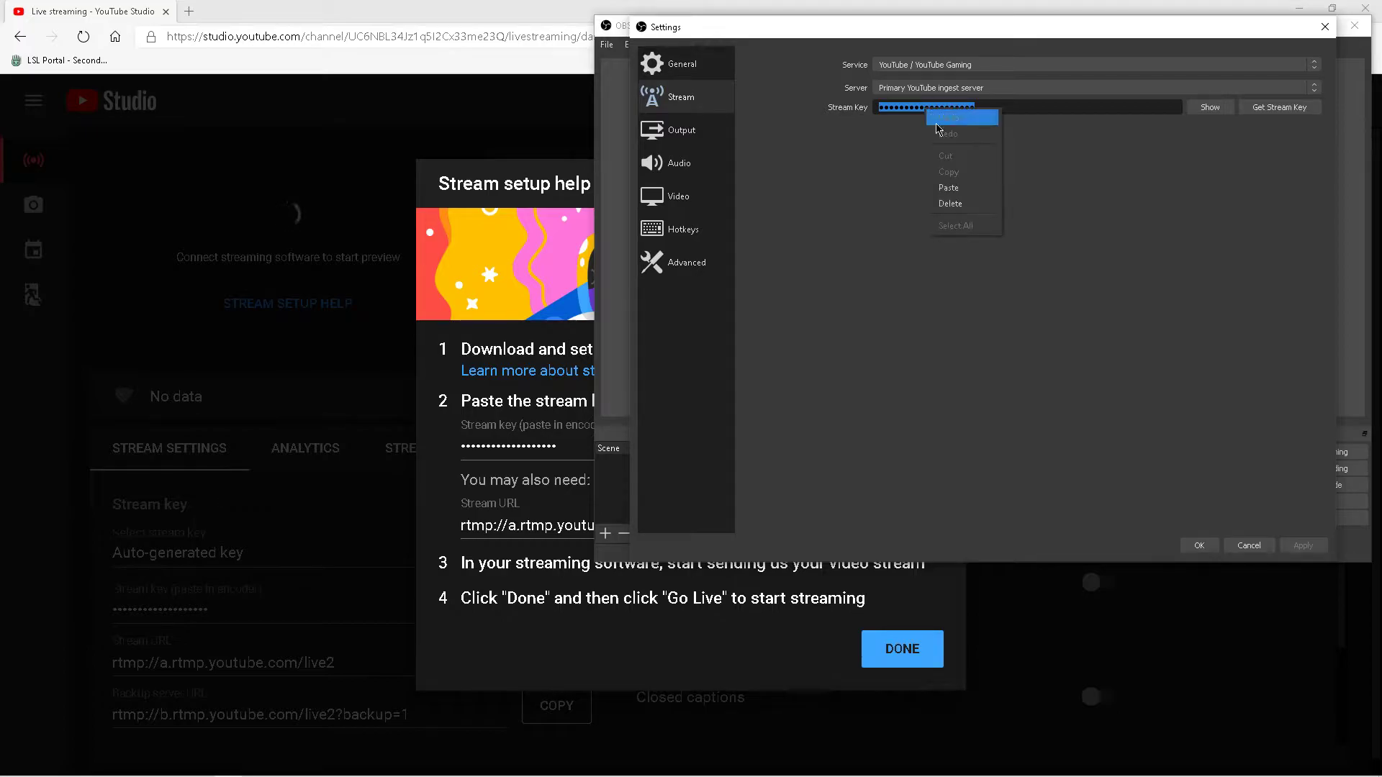
{"action": "left_click", "coordinate": [957, 184]}
{"action": "left_click", "coordinate": [1301, 545]}
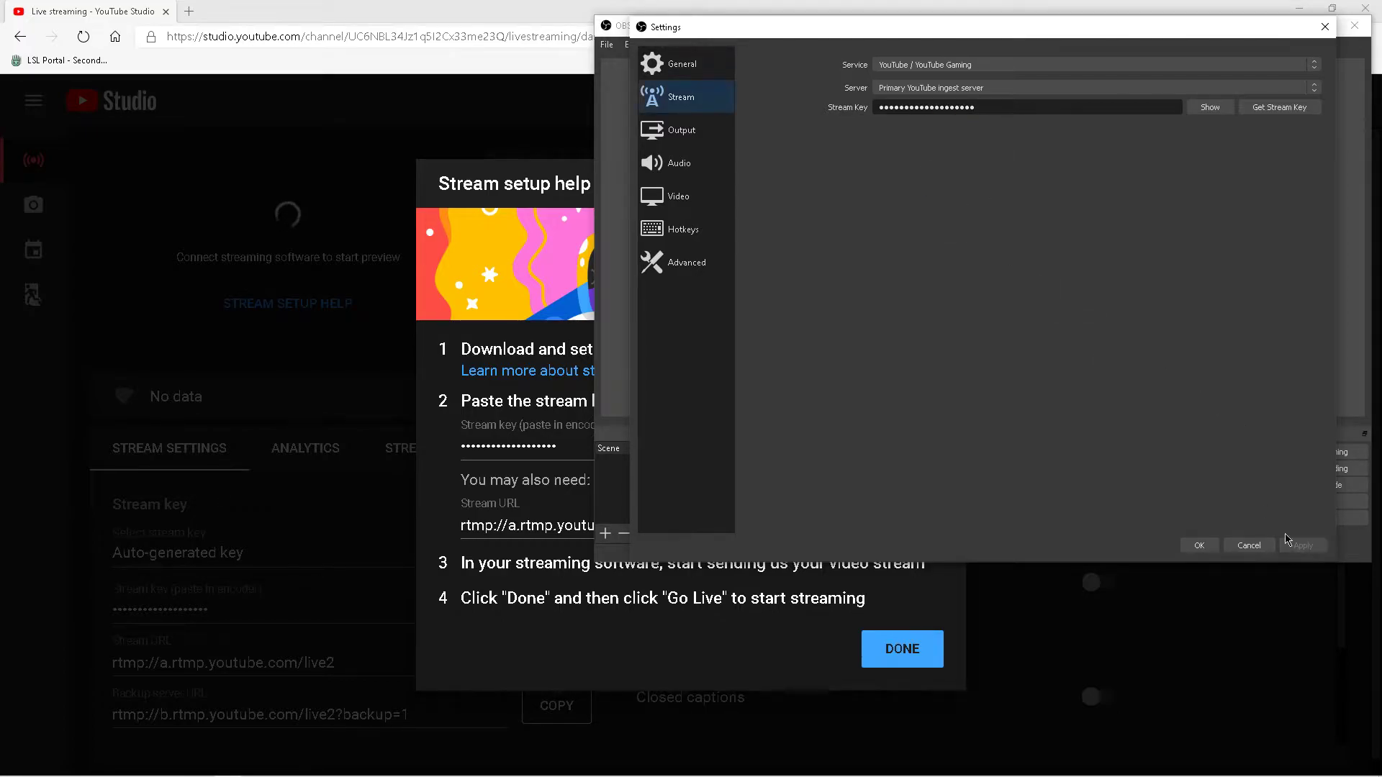
Step: In the streaming output settings, choose x264 as the encoder and CBR as the rate control
{"action": "left_click", "coordinate": [678, 135]}
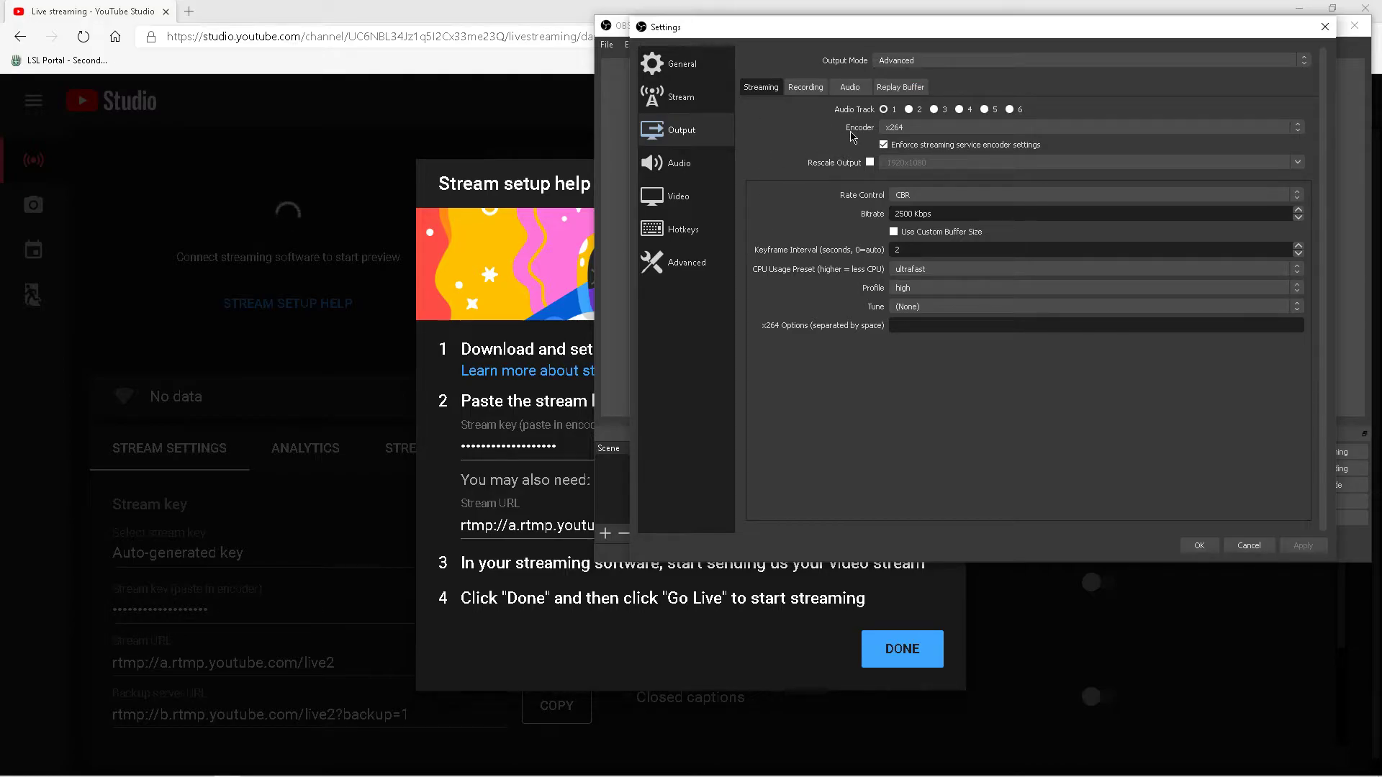
{"action": "left_click", "coordinate": [915, 130]}
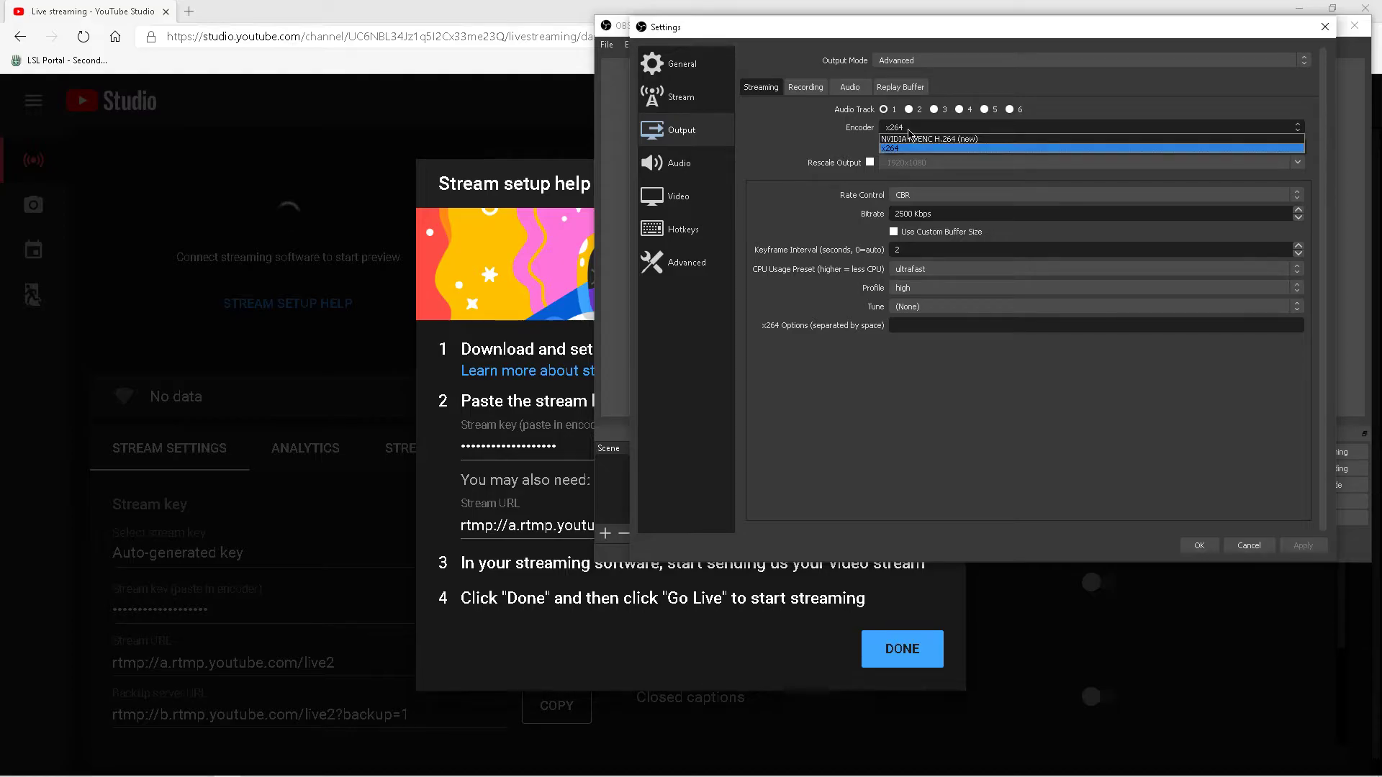
{"action": "left_click", "coordinate": [908, 148]}
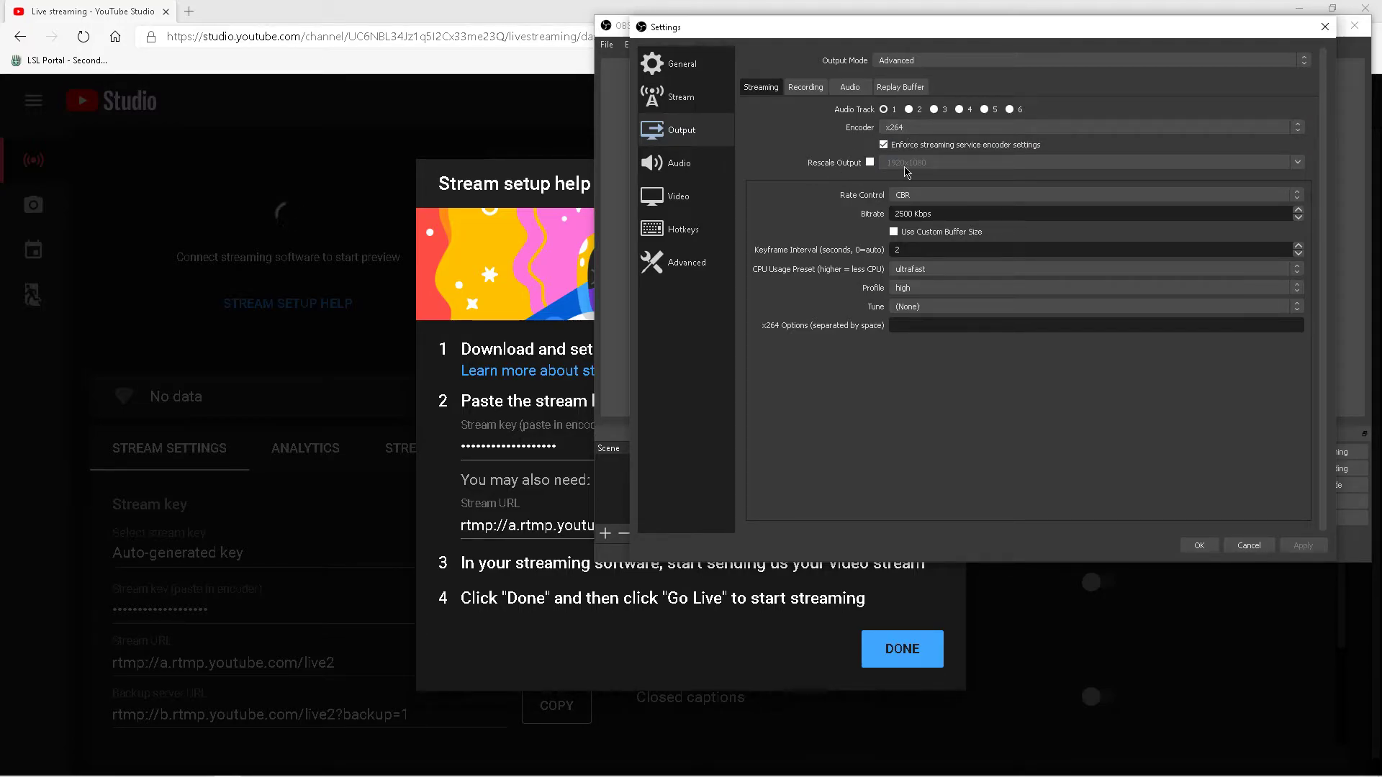
{"action": "left_click", "coordinate": [932, 196]}
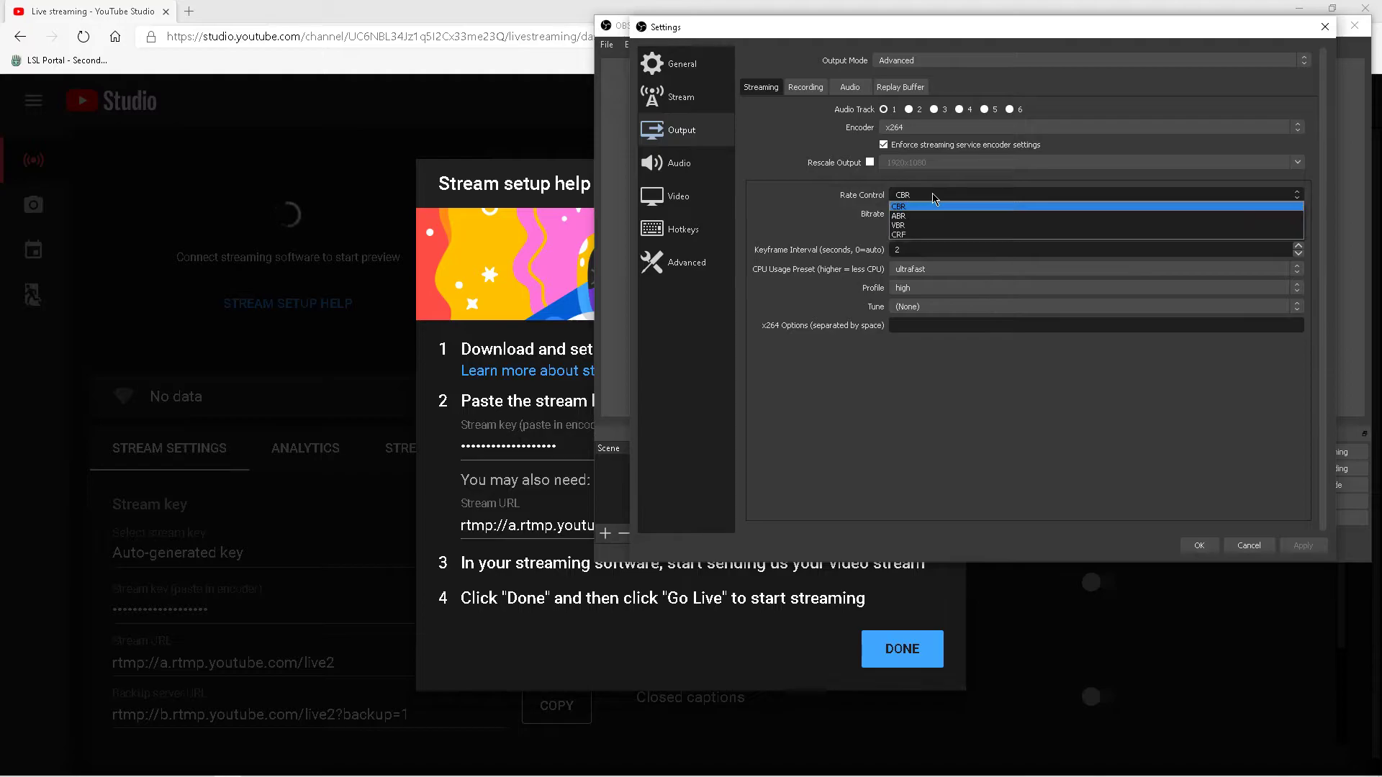
{"action": "left_click", "coordinate": [897, 208]}
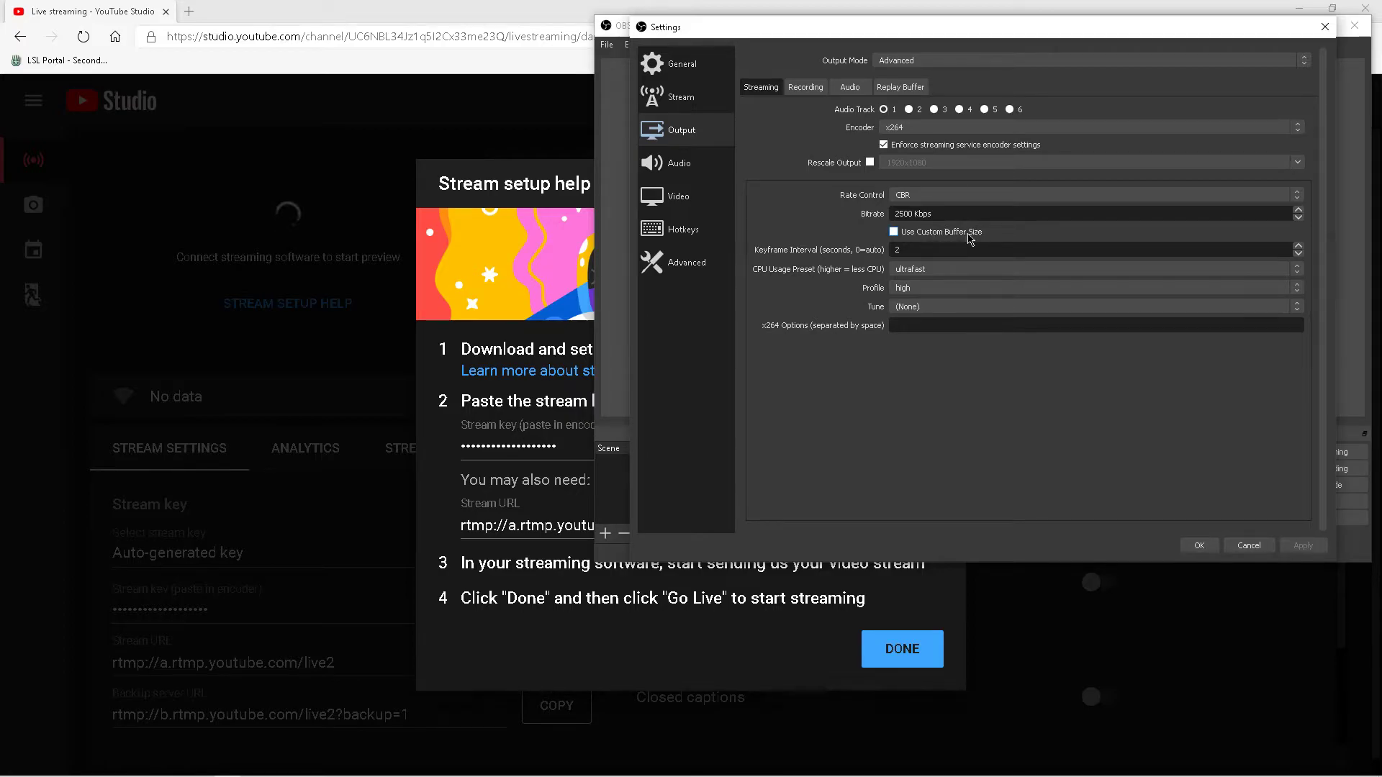
Step: Keep the keyframe interval at 2 seconds, and set the CPU usage preset to superfast and the profile to high
{"action": "left_click_drag", "start_coordinate": [921, 250], "coordinate": [863, 255]}
{"action": "left_click", "coordinate": [930, 274]}
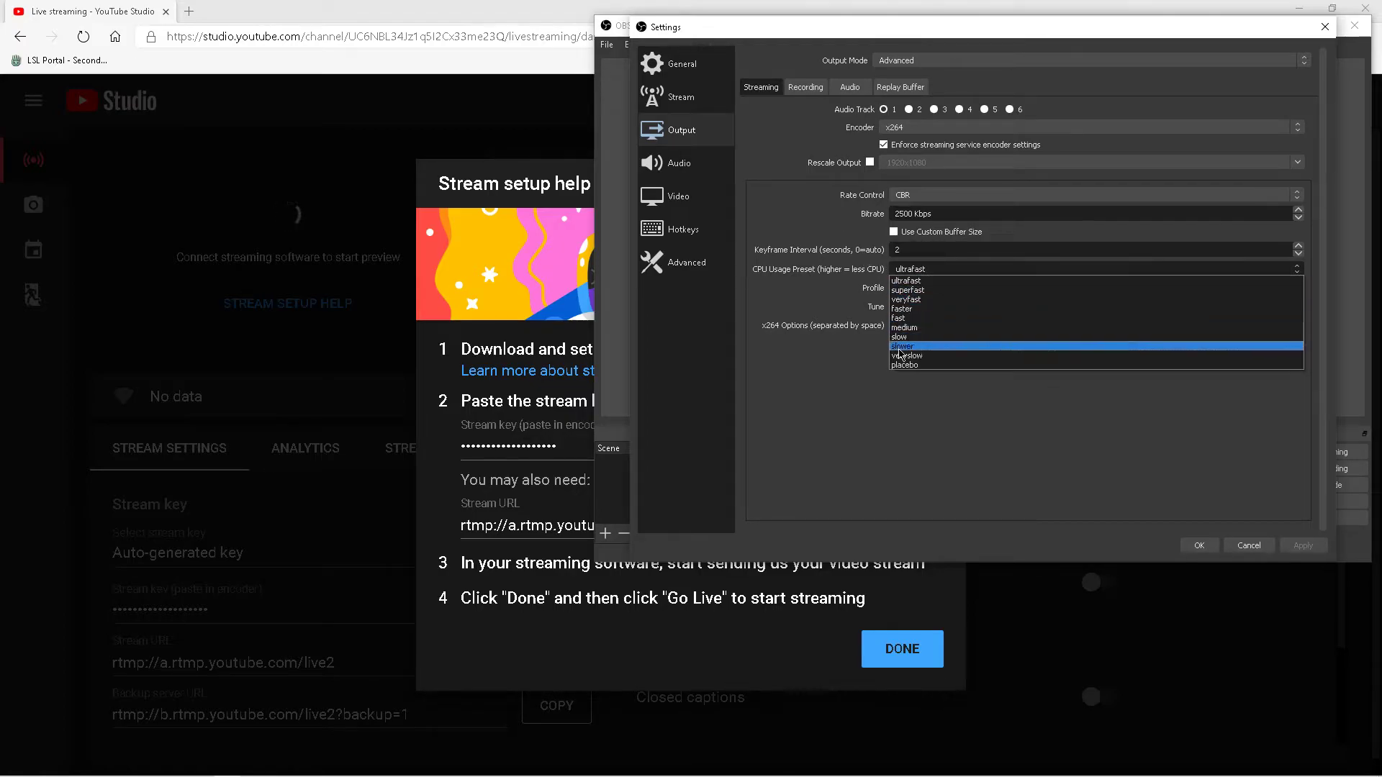
{"action": "left_click", "coordinate": [914, 291]}
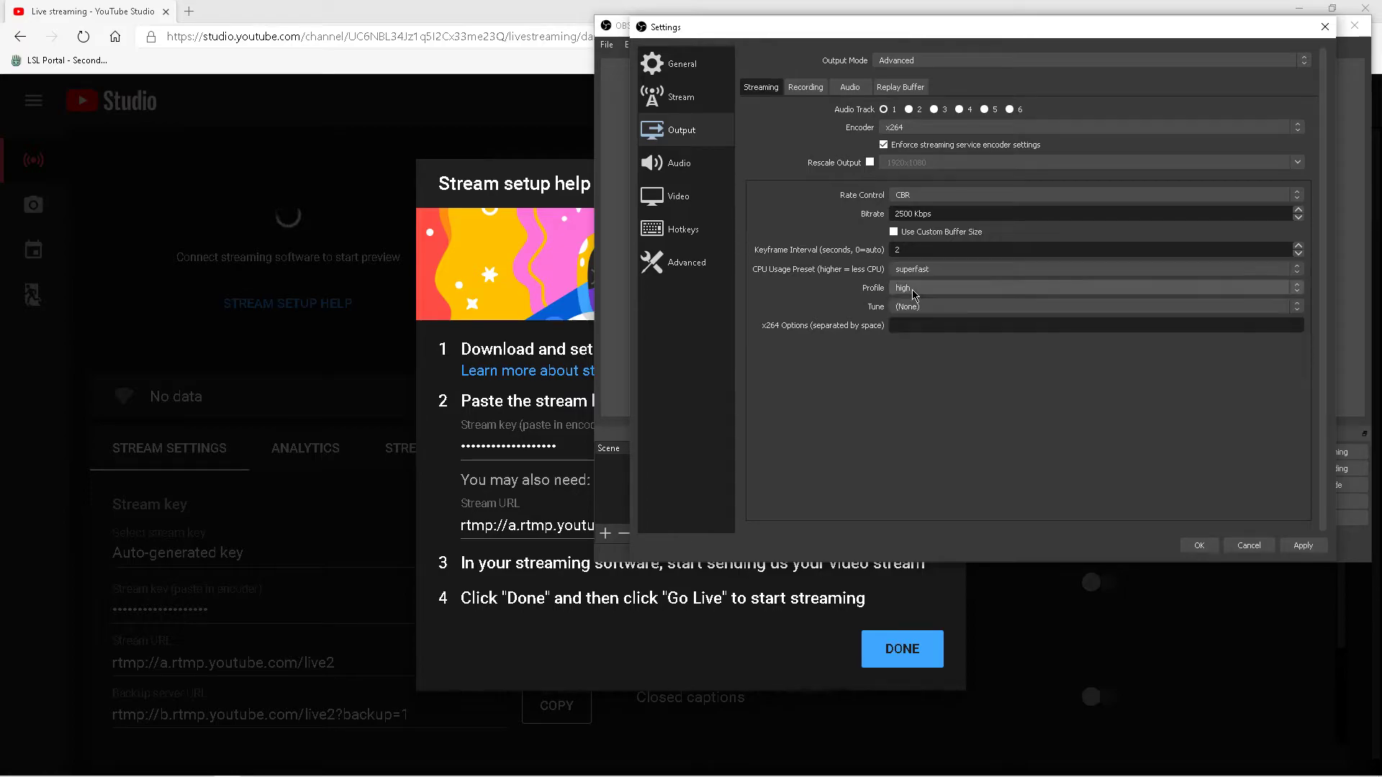
{"action": "left_click", "coordinate": [912, 288]}
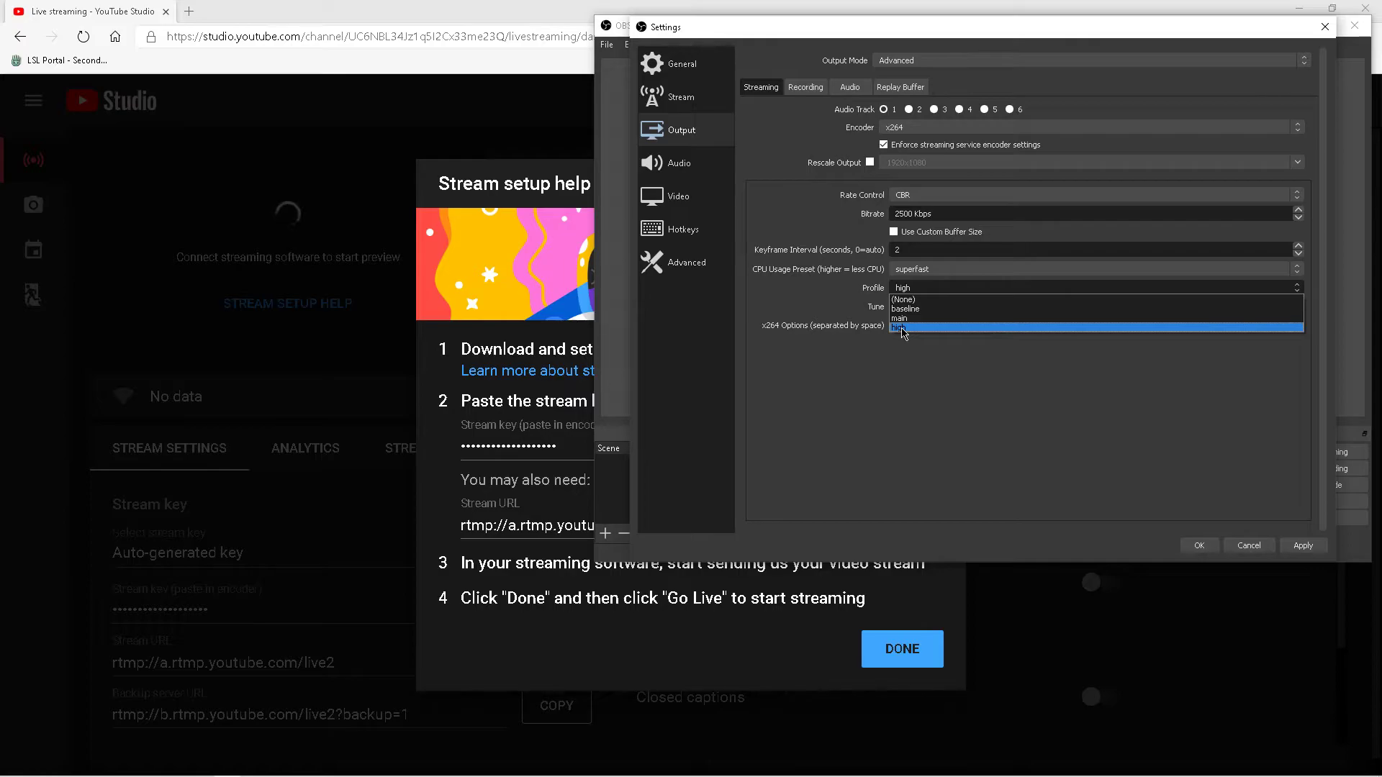
{"action": "left_click", "coordinate": [901, 329]}
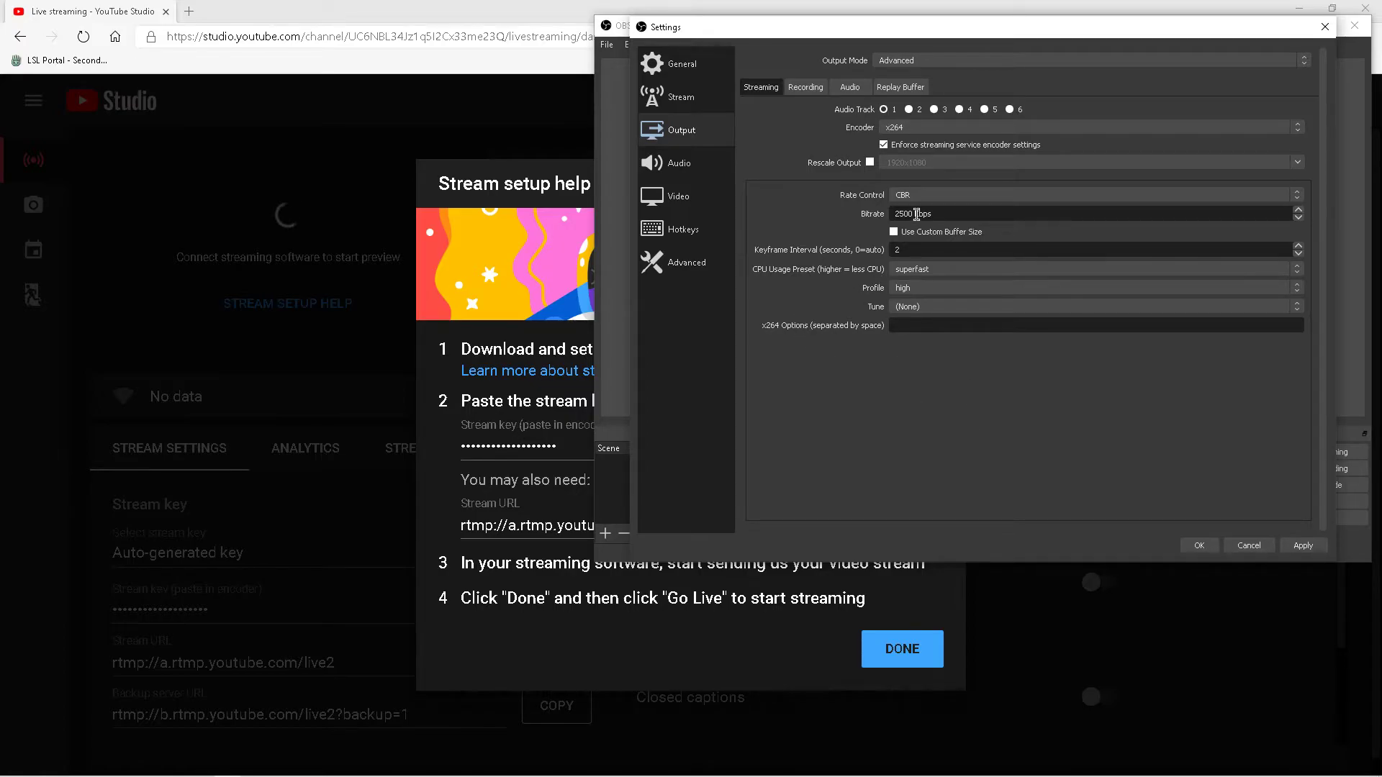
Step: Set the recording output type to Standard and check the recording path
{"action": "left_click", "coordinate": [797, 92]}
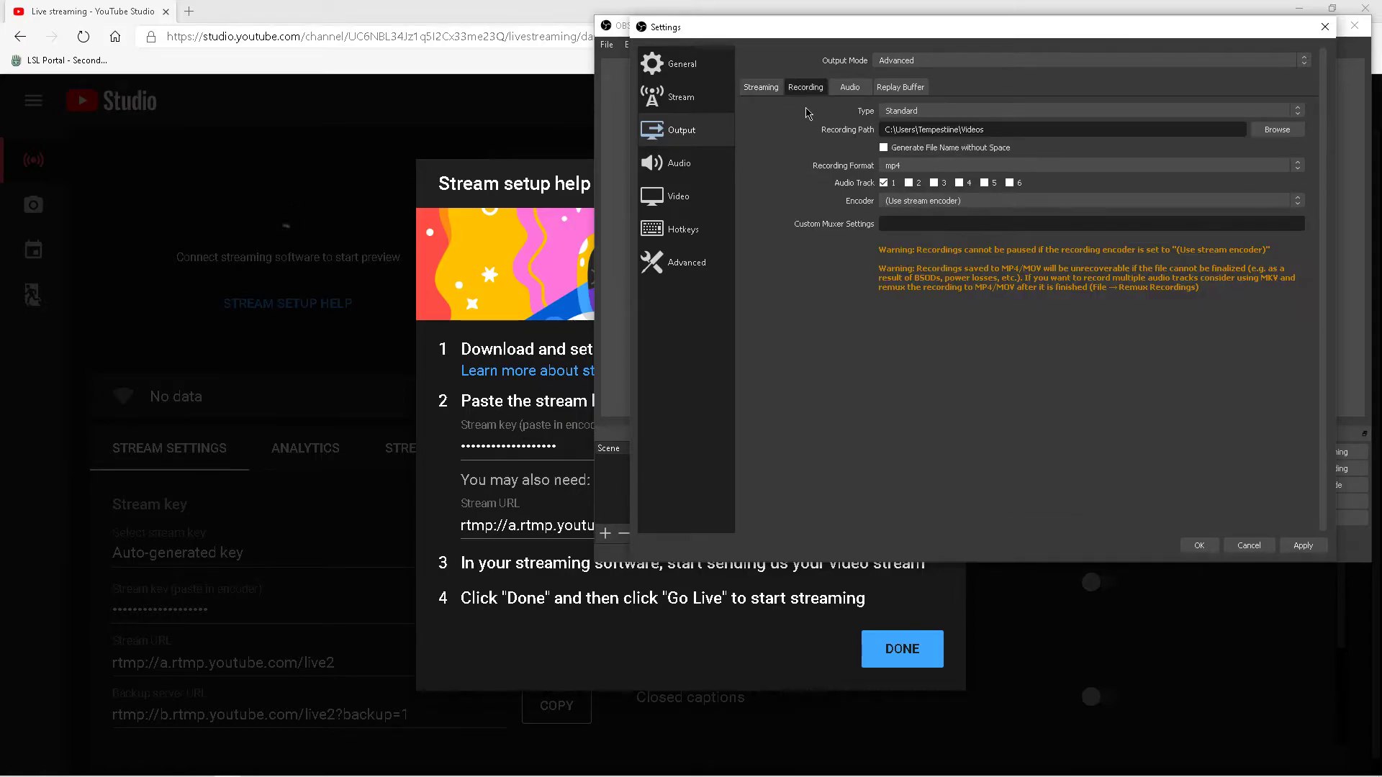
{"action": "left_click", "coordinate": [925, 112]}
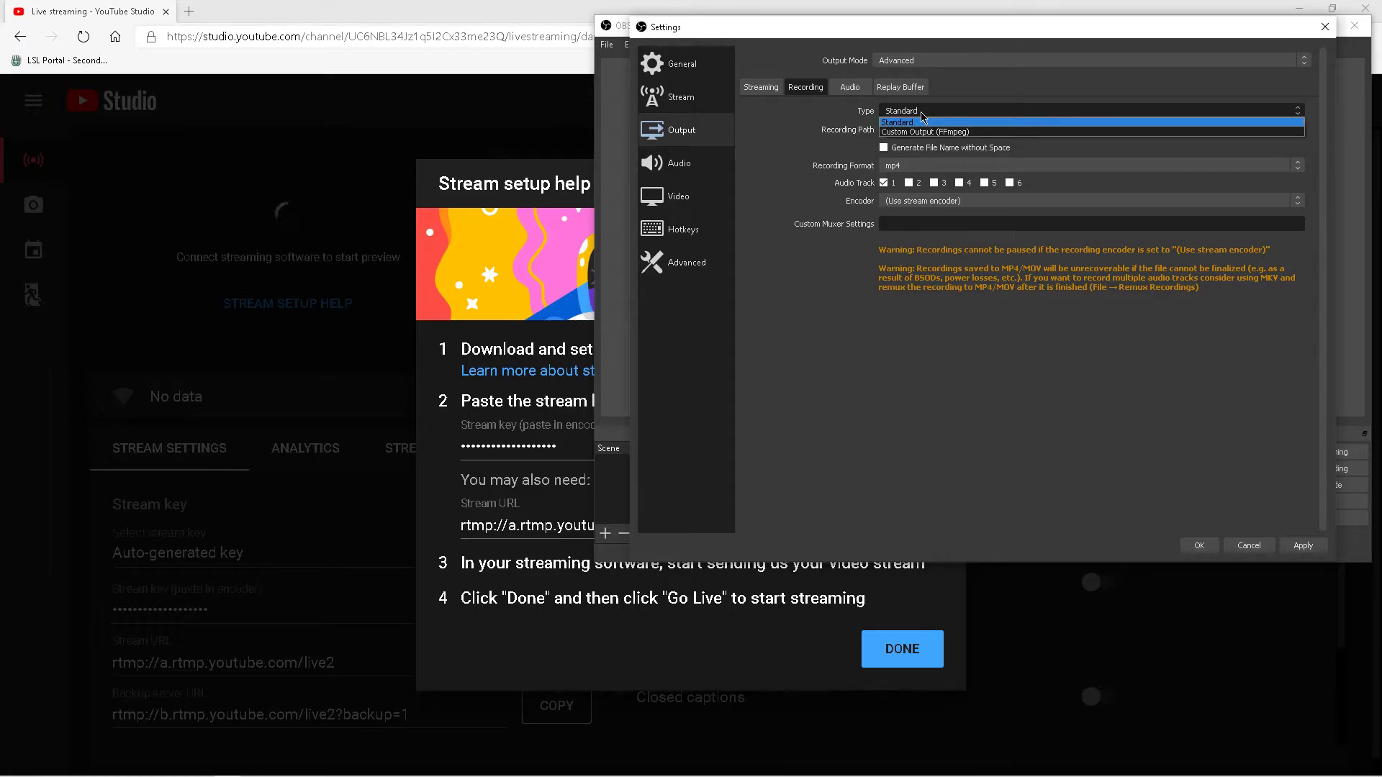
{"action": "left_click", "coordinate": [922, 120]}
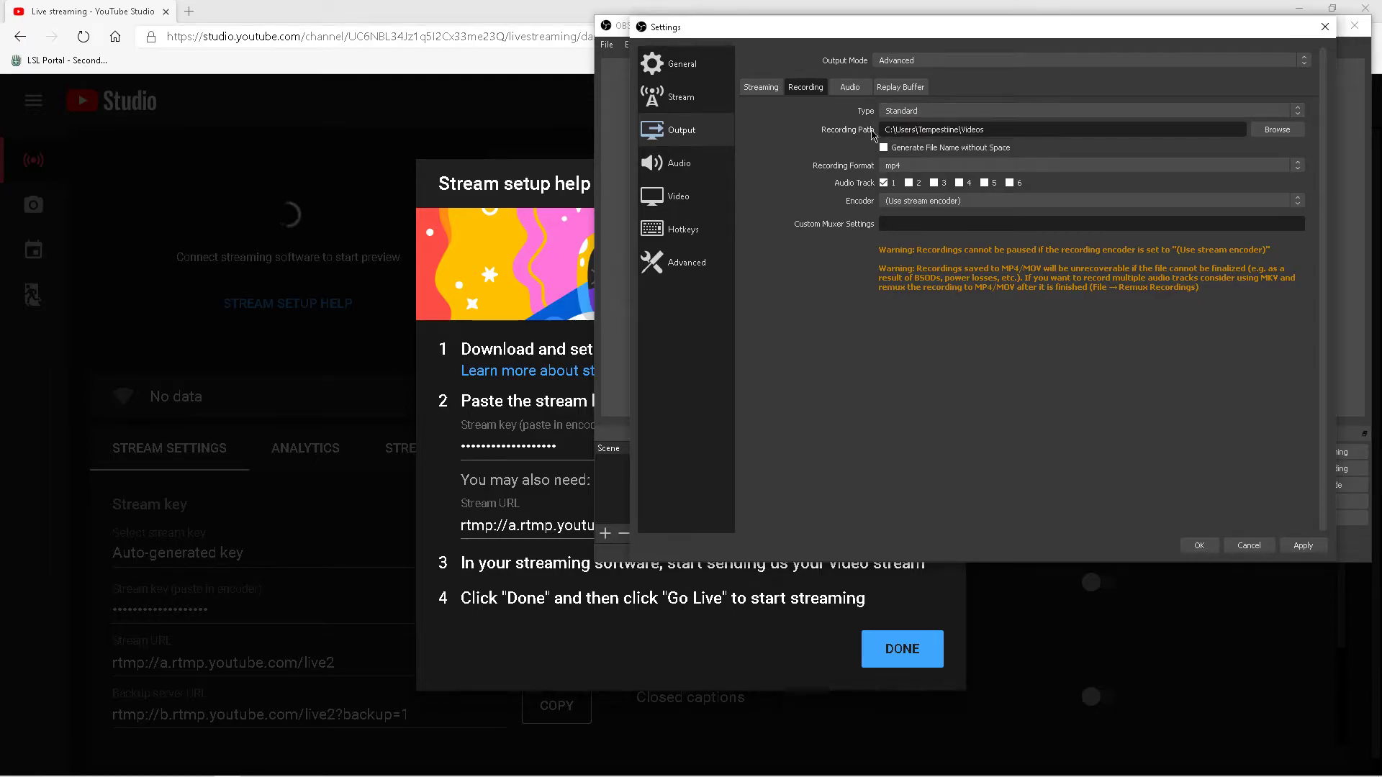
{"action": "mouse_move", "coordinate": [997, 131]}
{"action": "left_mouse_down"}
{"action": "mouse_move", "coordinate": [875, 131]}
{"action": "mouse_move", "coordinate": [1003, 134]}
{"action": "left_mouse_up"}
Step: Set the audio bitrate of the output audio tracks to 320 and bring the OBS Studio settings back to the front
{"action": "left_click", "coordinate": [852, 87]}
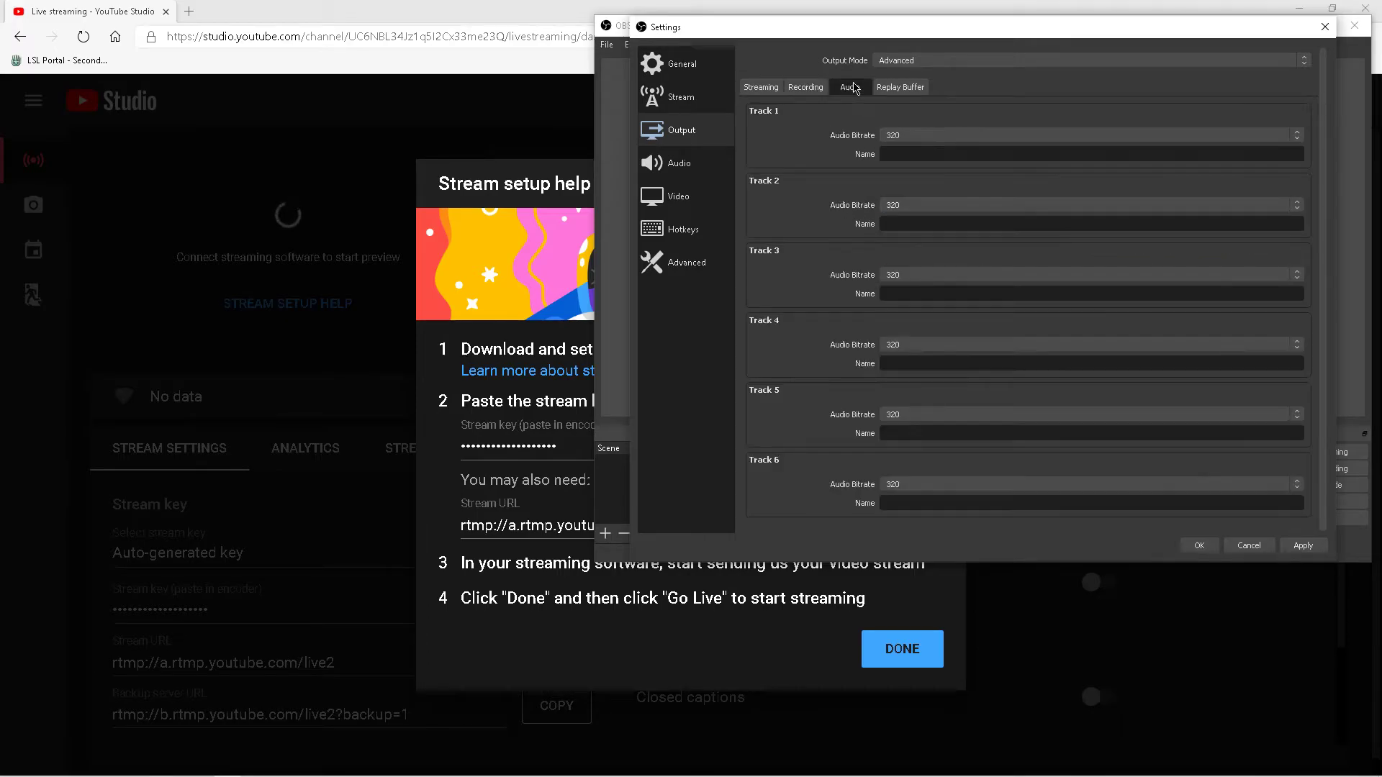
{"action": "left_click", "coordinate": [923, 137]}
{"action": "left_click", "coordinate": [896, 230]}
{"action": "left_click", "coordinate": [918, 207]}
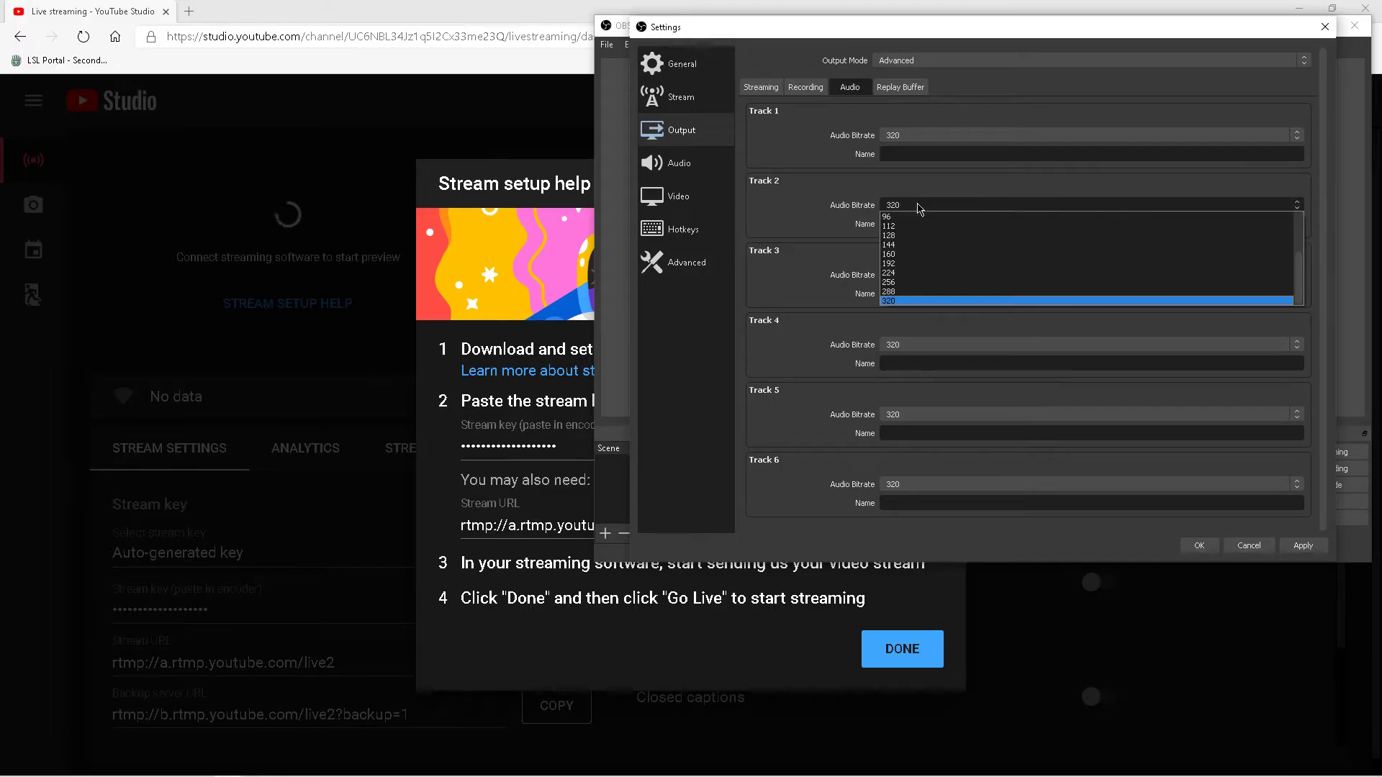
{"action": "left_click", "coordinate": [897, 300]}
{"action": "left_click", "coordinate": [922, 280]}
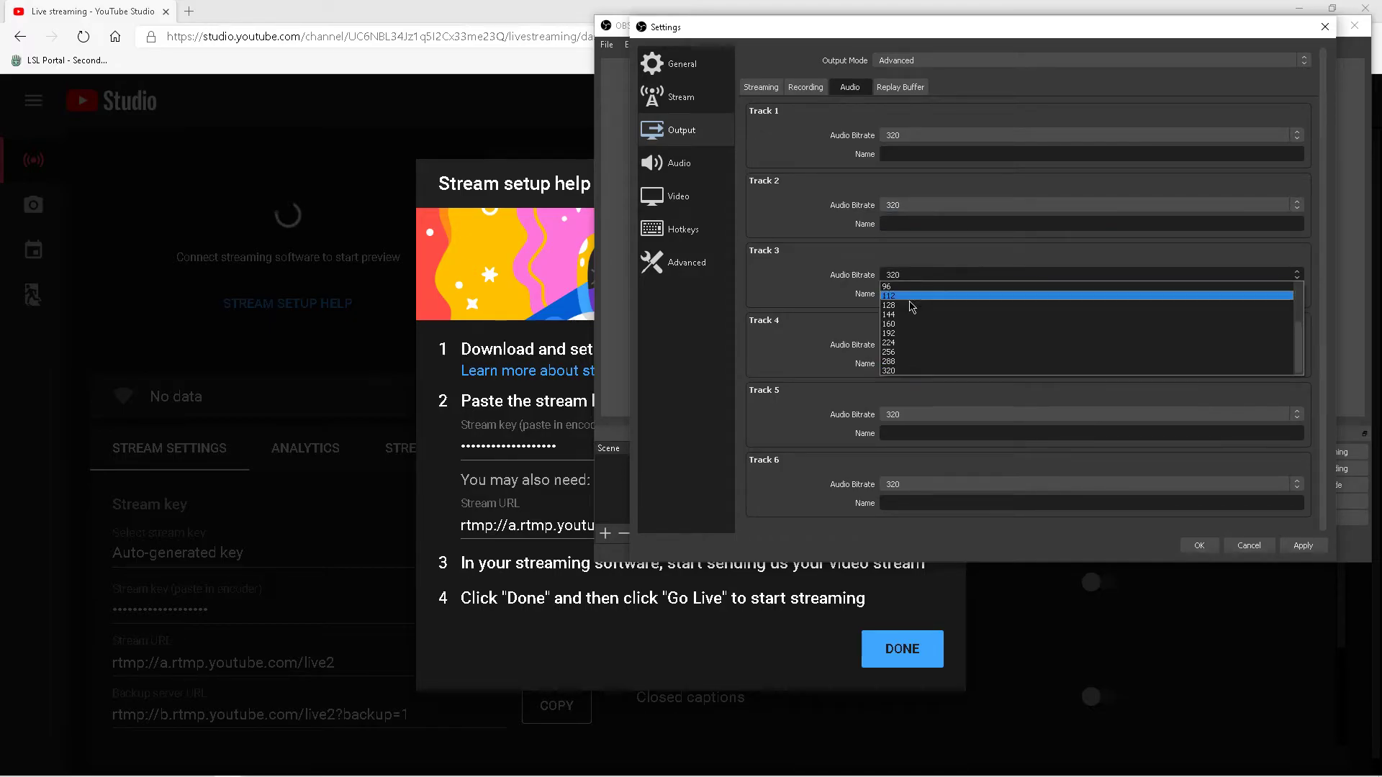
{"action": "left_click", "coordinate": [892, 375]}
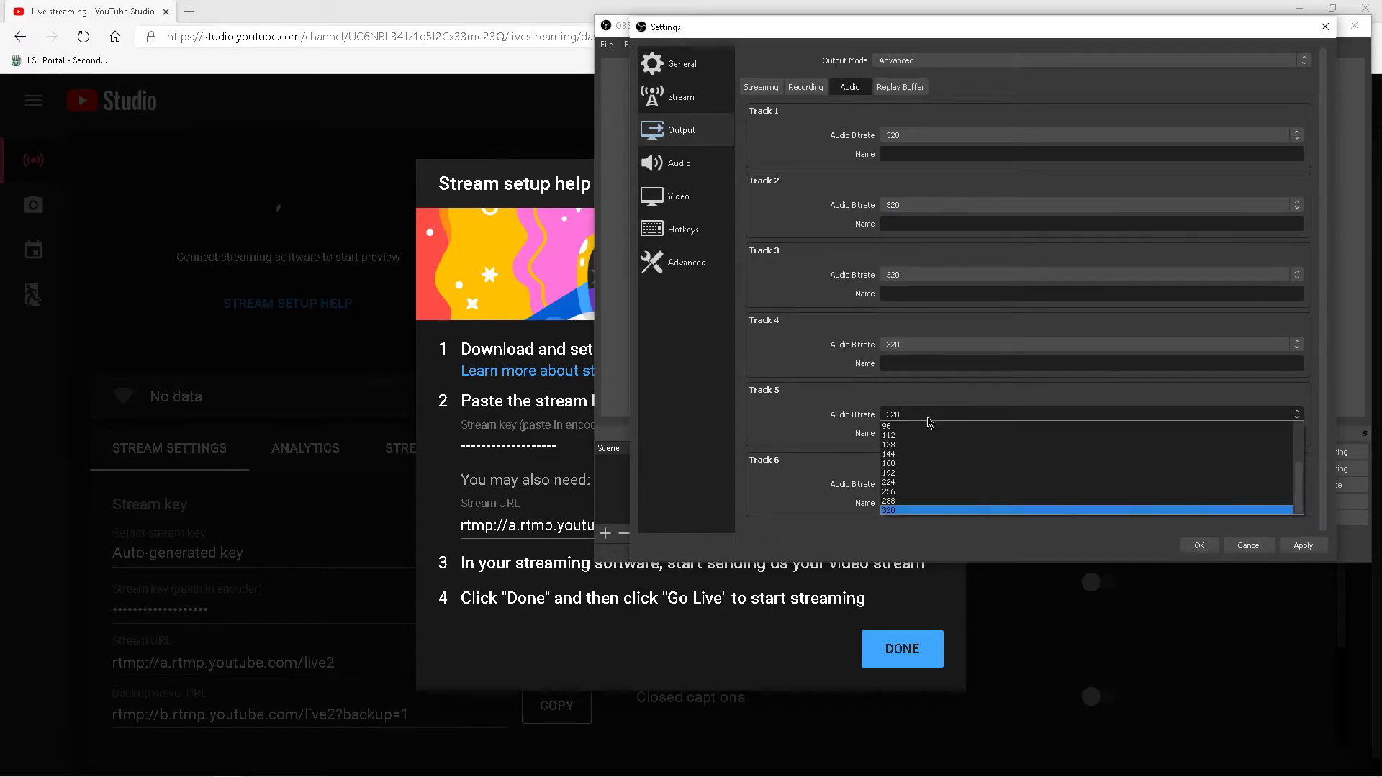
{"action": "left_click", "coordinate": [892, 510]}
{"action": "left_click", "coordinate": [903, 484]}
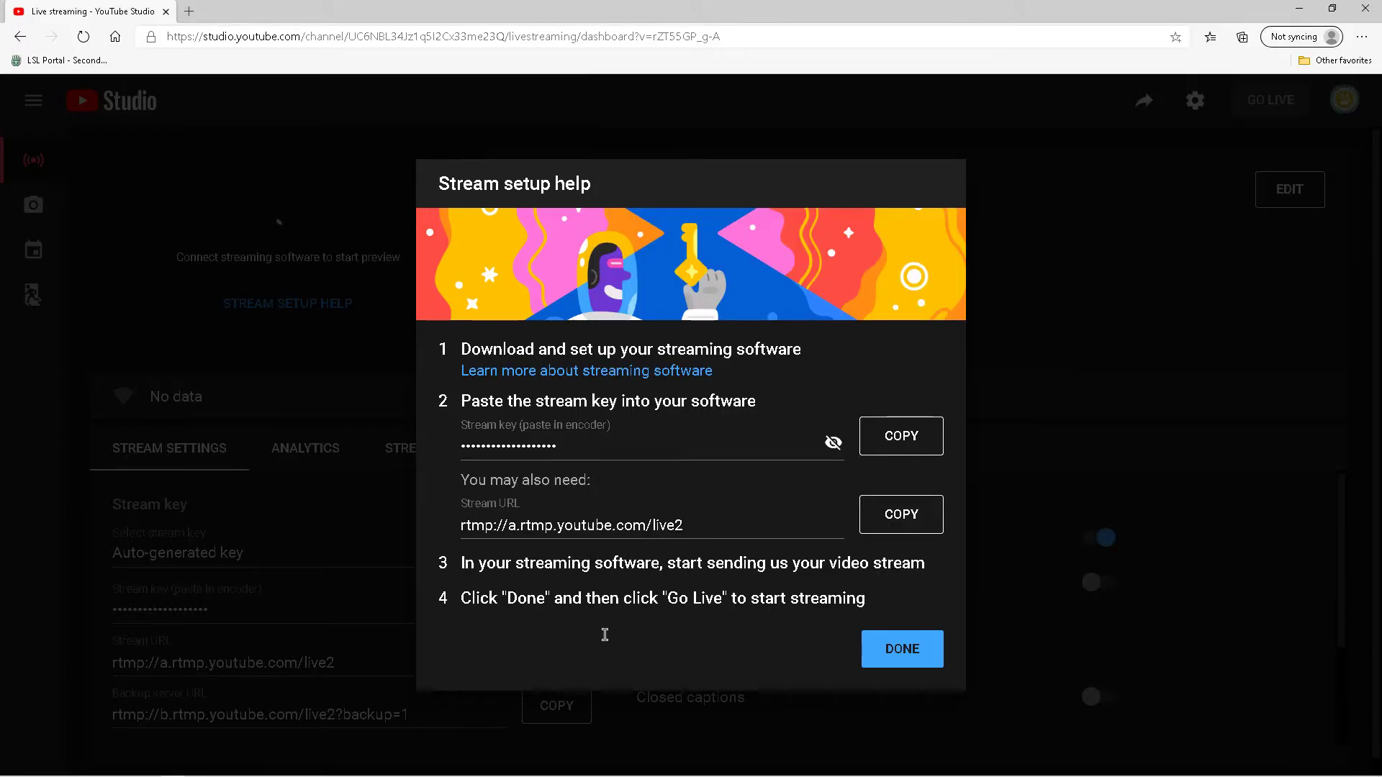
{"action": "mouse_move", "coordinate": [453, 773]}
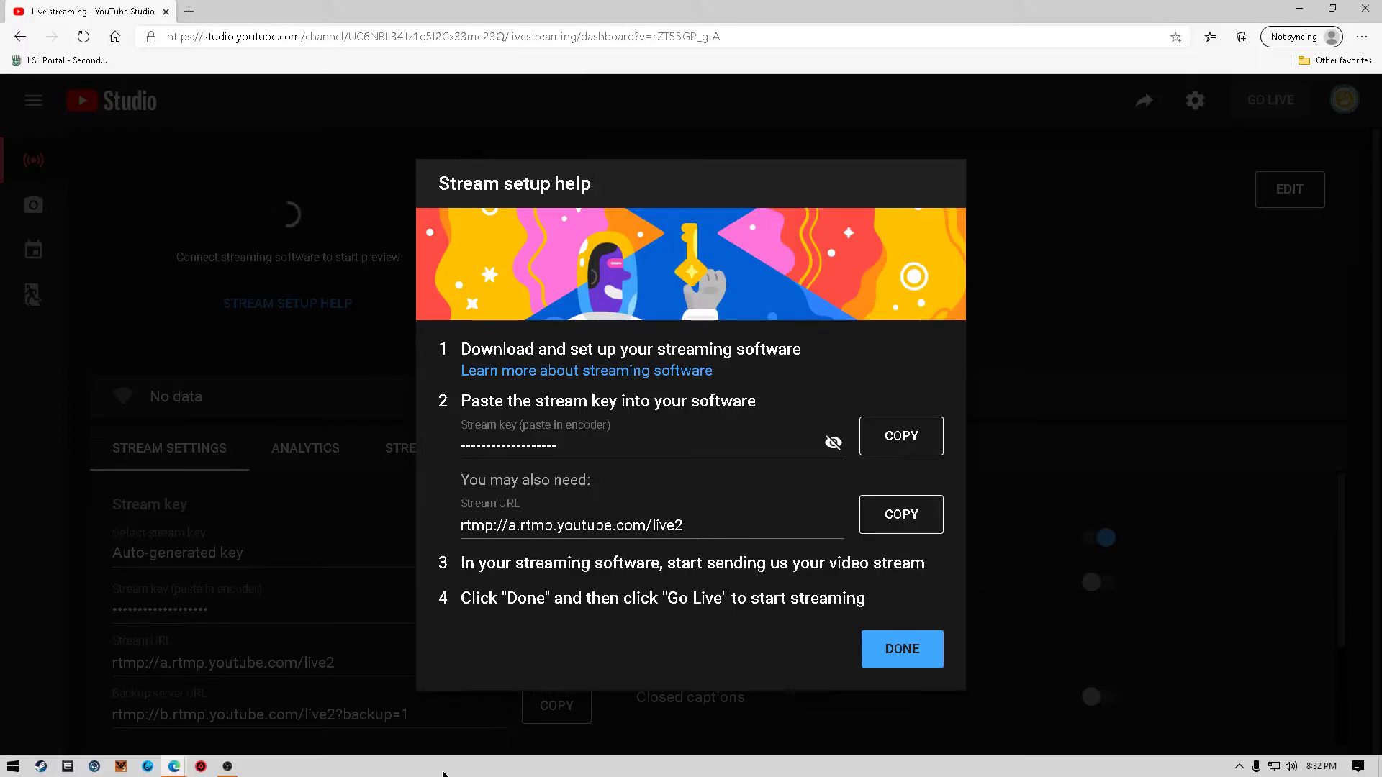
{"action": "left_click", "coordinate": [230, 768]}
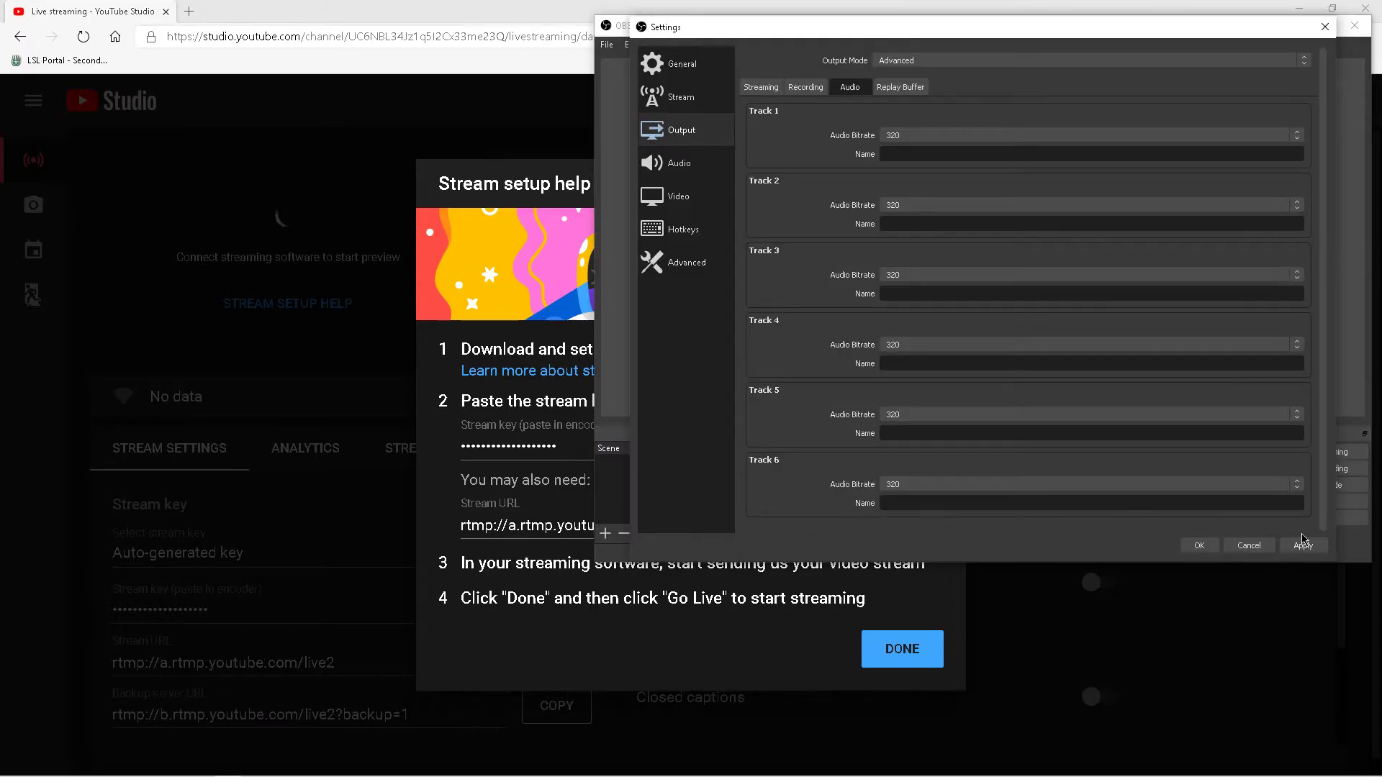
Step: Set the video to 60 FPS with the Bicubic downscale filter (sharpened scaling, 16 samples), and apply and close the settings
{"action": "left_click", "coordinate": [675, 167]}
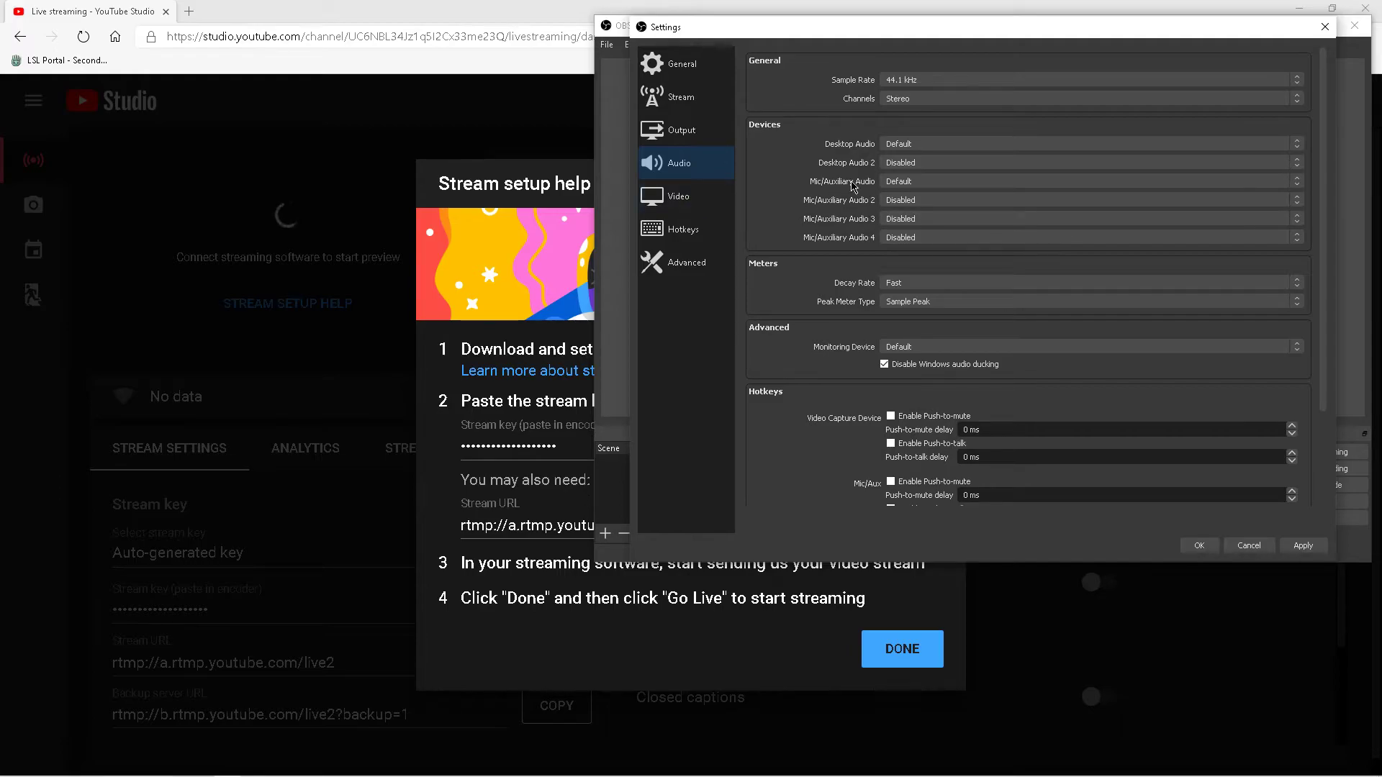
{"action": "left_click", "coordinate": [677, 199]}
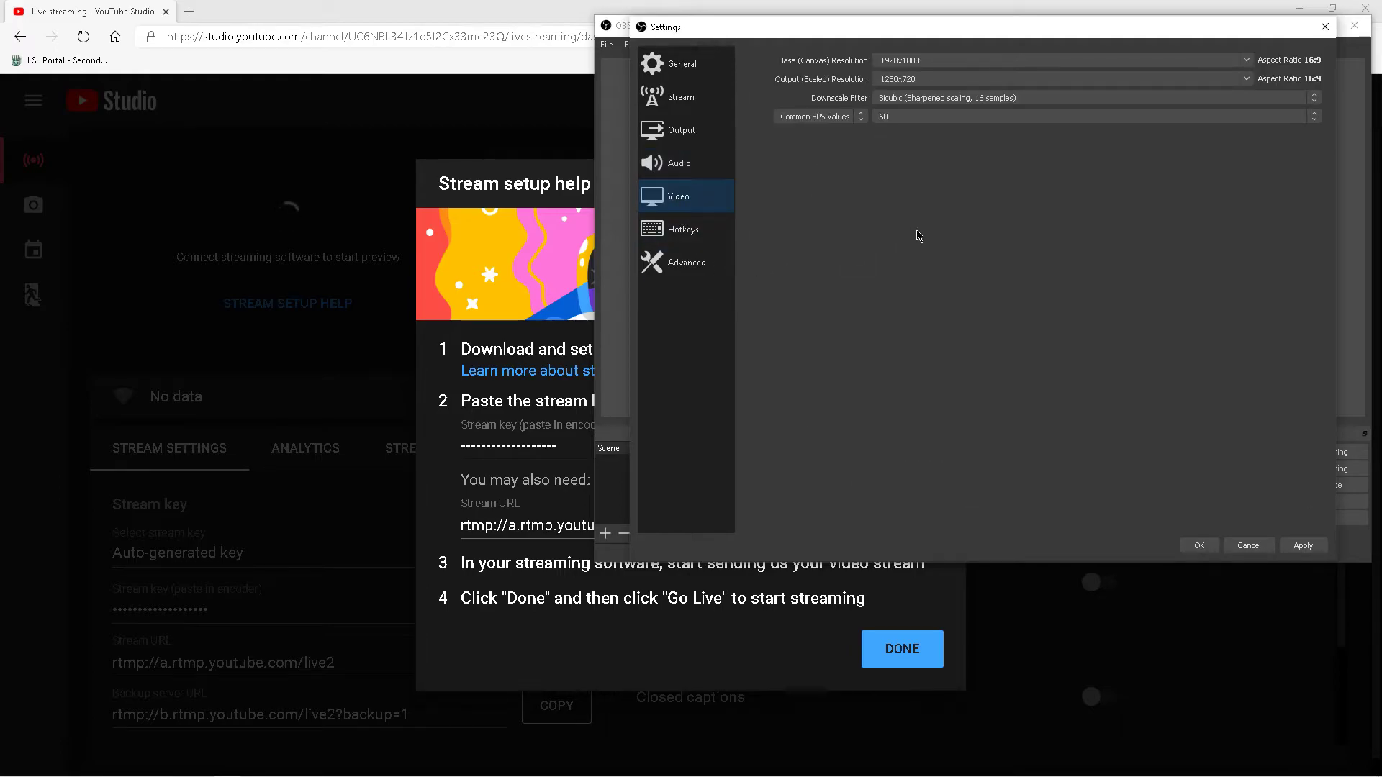
{"action": "left_click", "coordinate": [896, 117]}
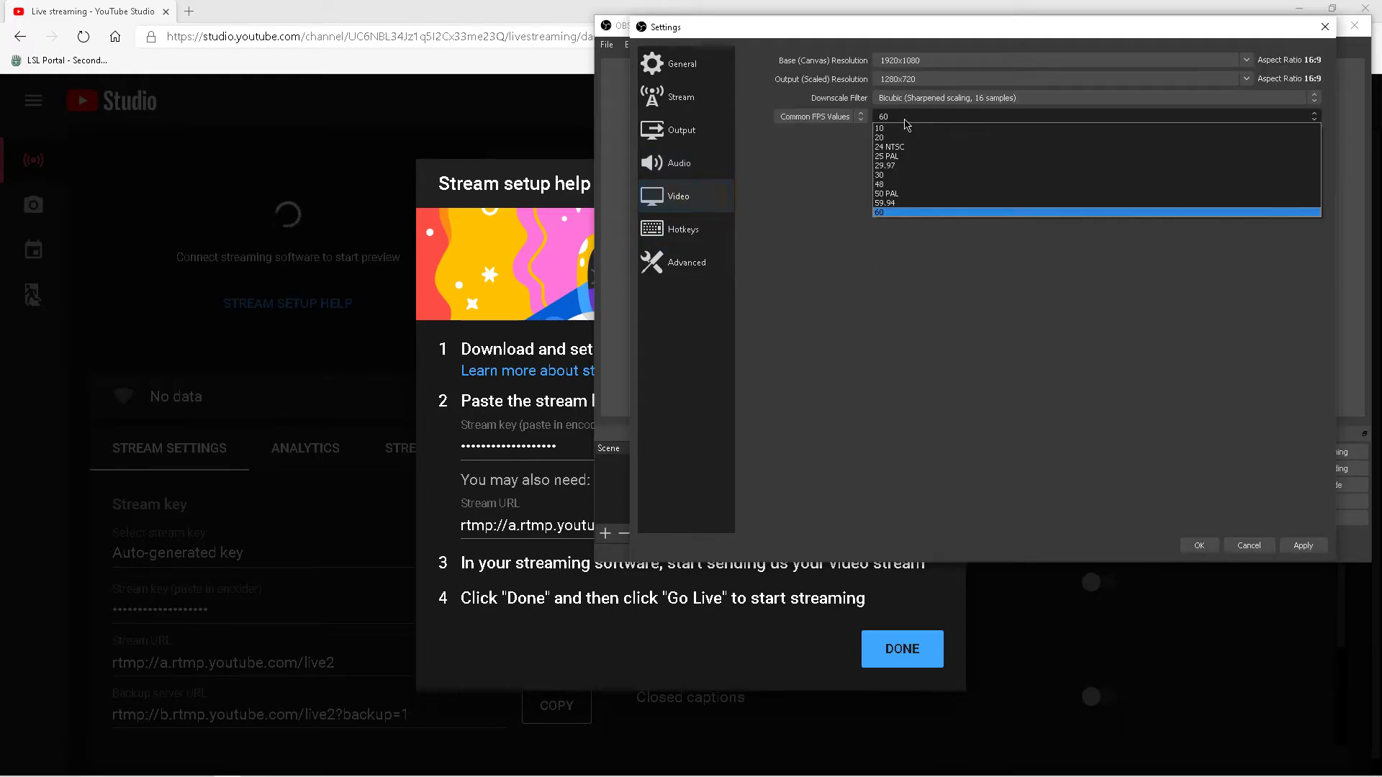
{"action": "left_click", "coordinate": [883, 213]}
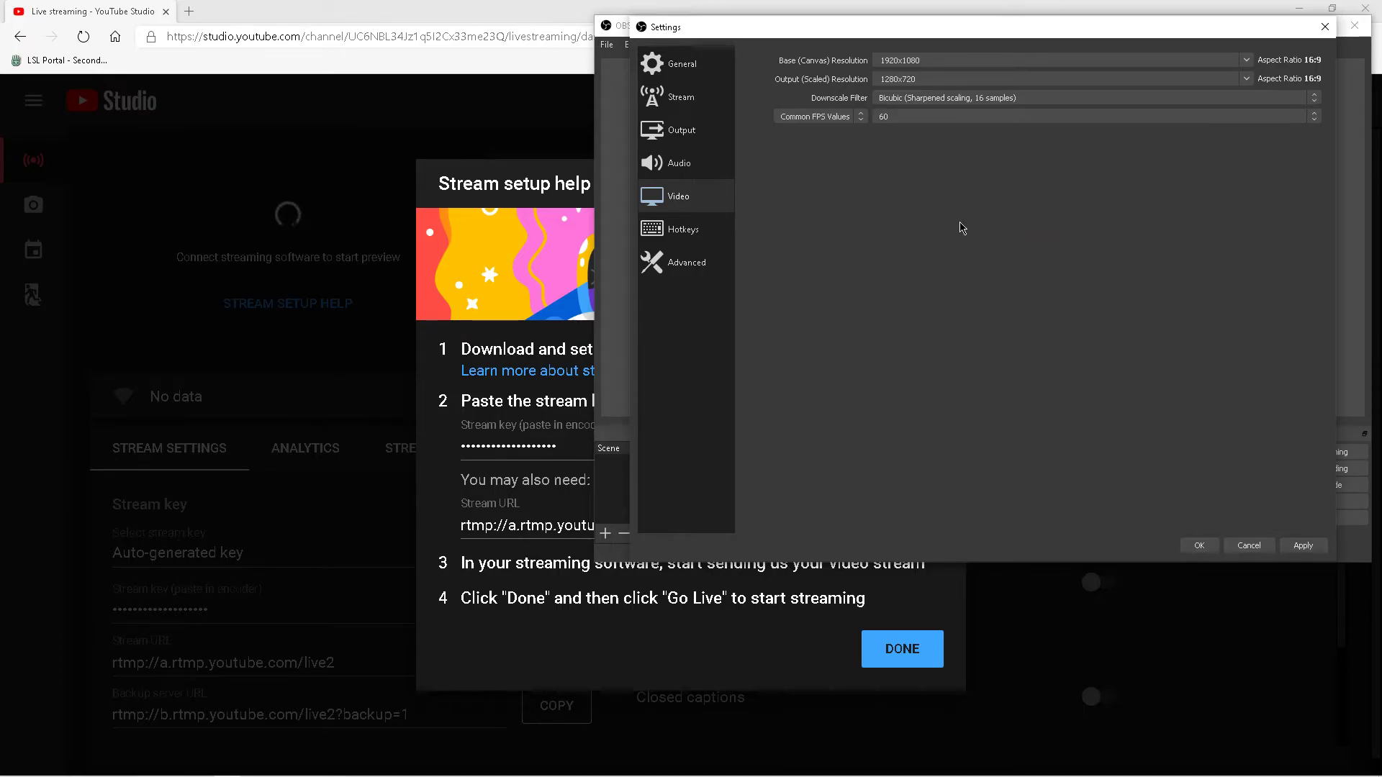
{"action": "left_click", "coordinate": [992, 102]}
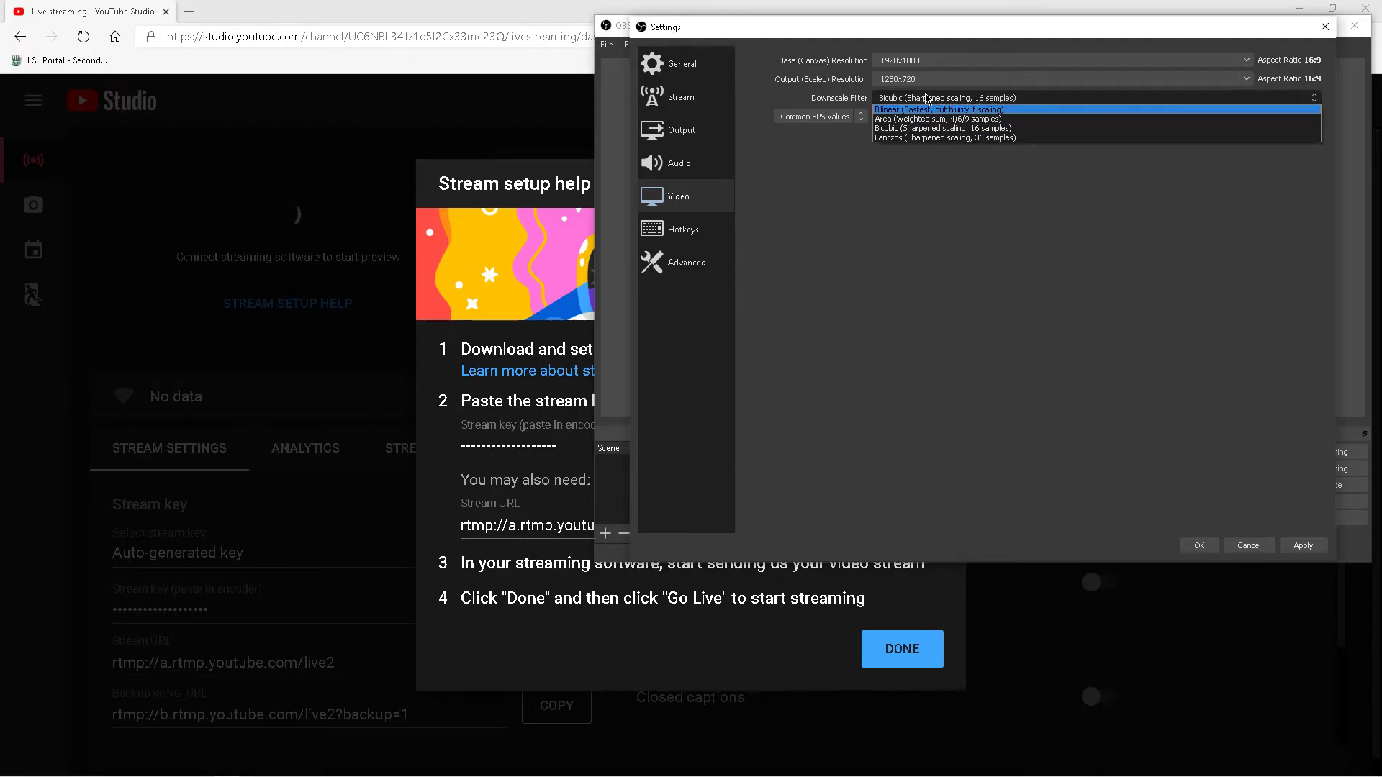
{"action": "left_click", "coordinate": [900, 129]}
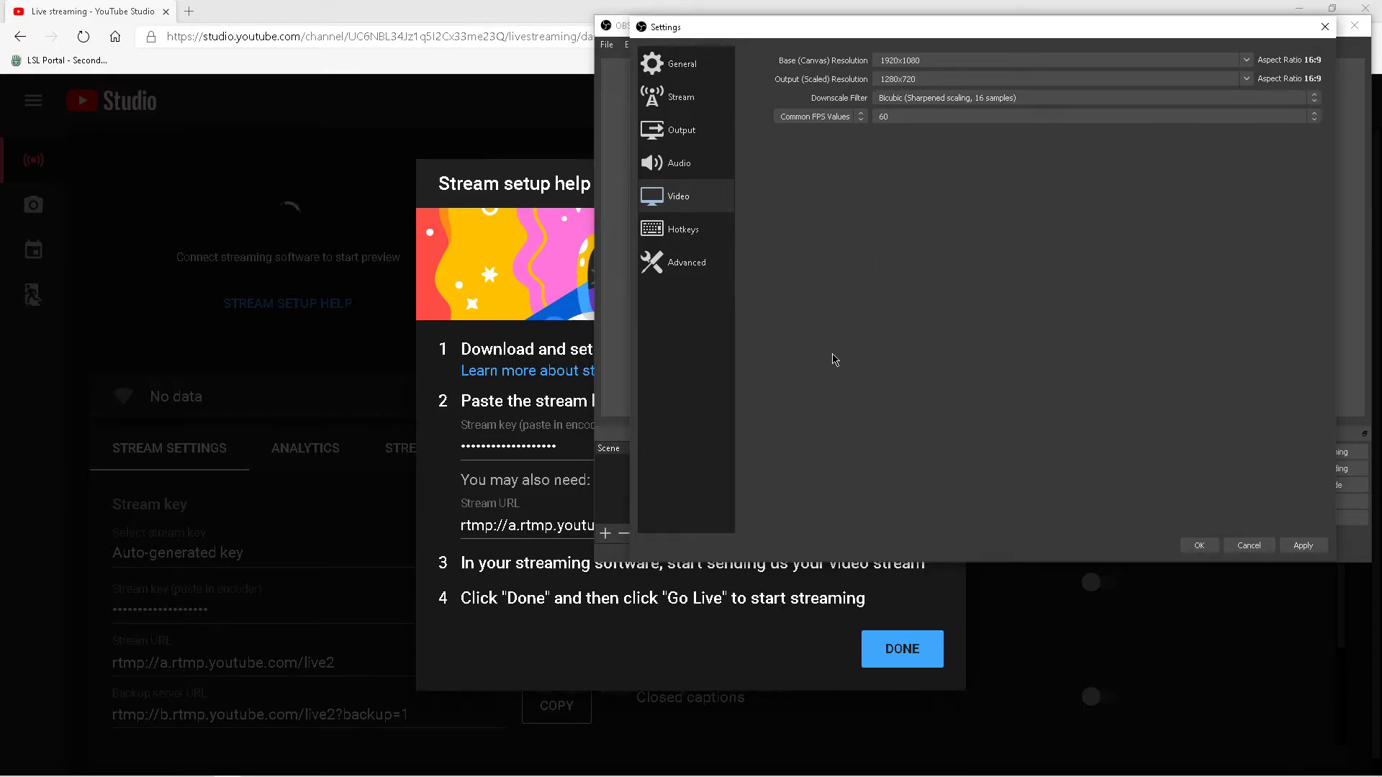
{"action": "left_click", "coordinate": [1303, 546]}
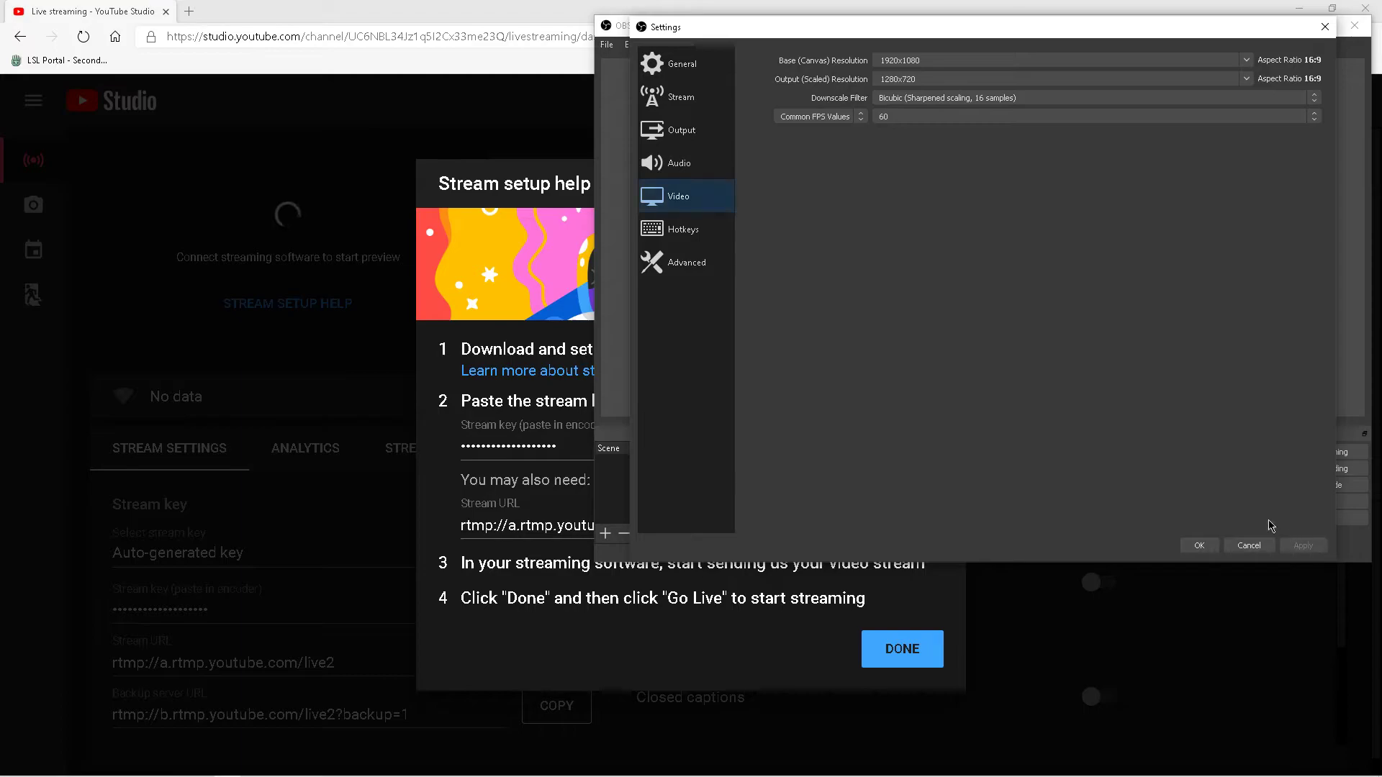
{"action": "left_click", "coordinate": [1195, 548]}
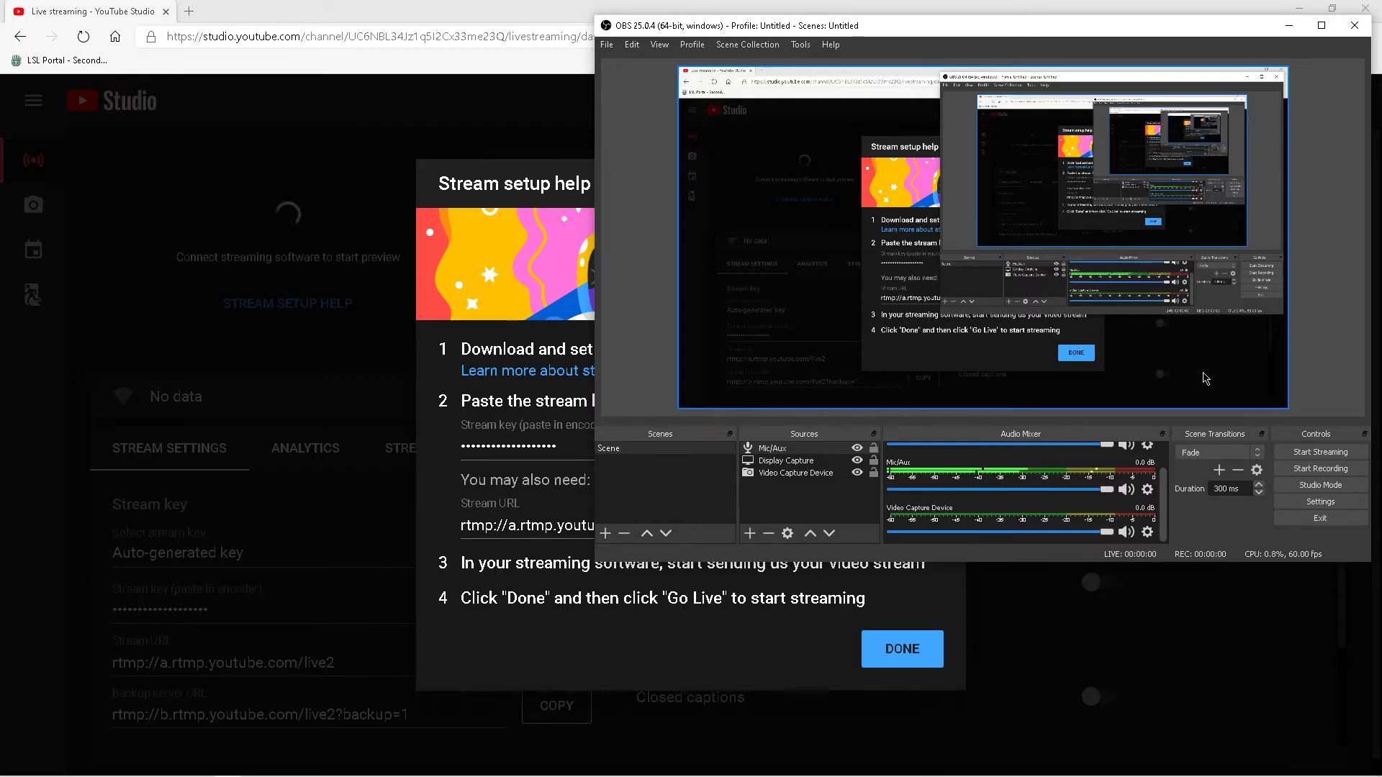
Step: Start streaming from OBS Studio, switch to YouTube Studio in Microsoft Edge and finish the stream setup help
{"action": "left_click", "coordinate": [1324, 454]}
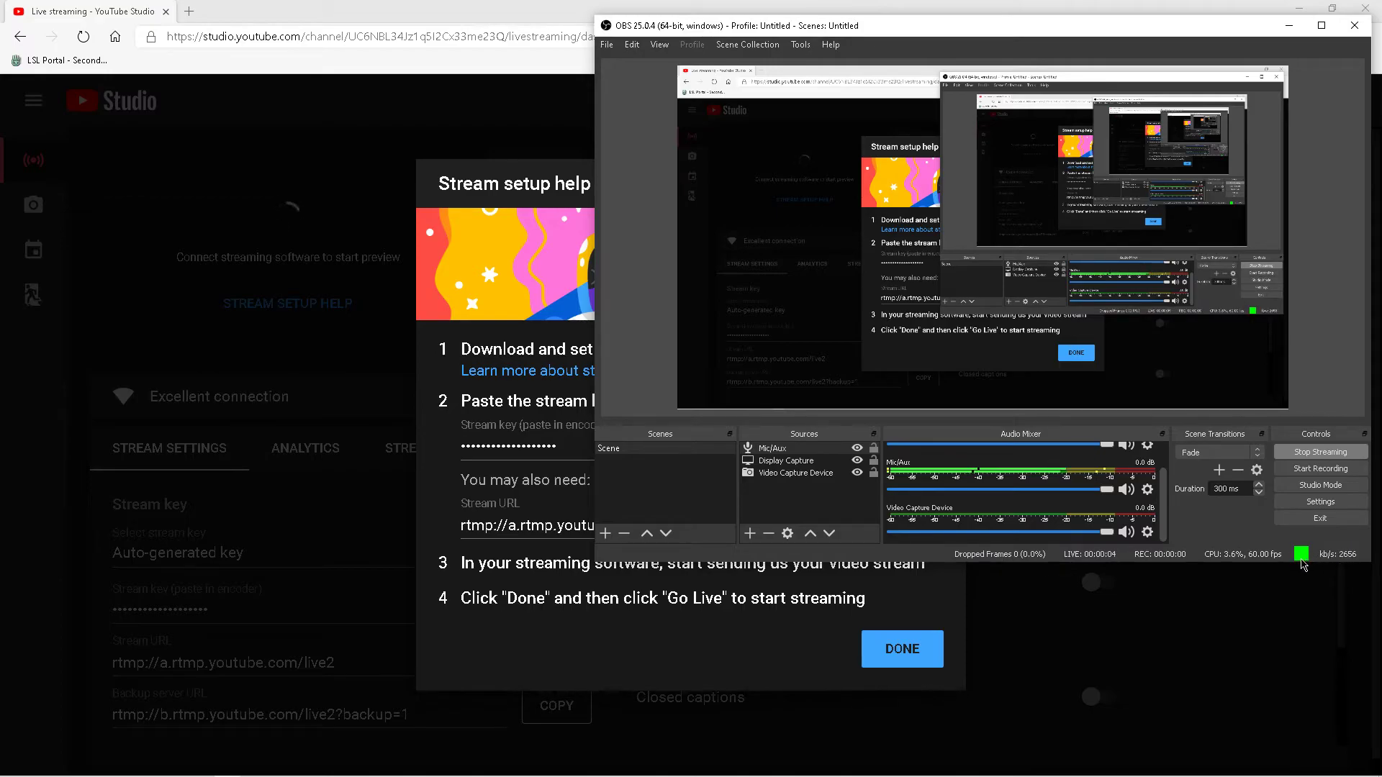
{"action": "left_click", "coordinate": [999, 653]}
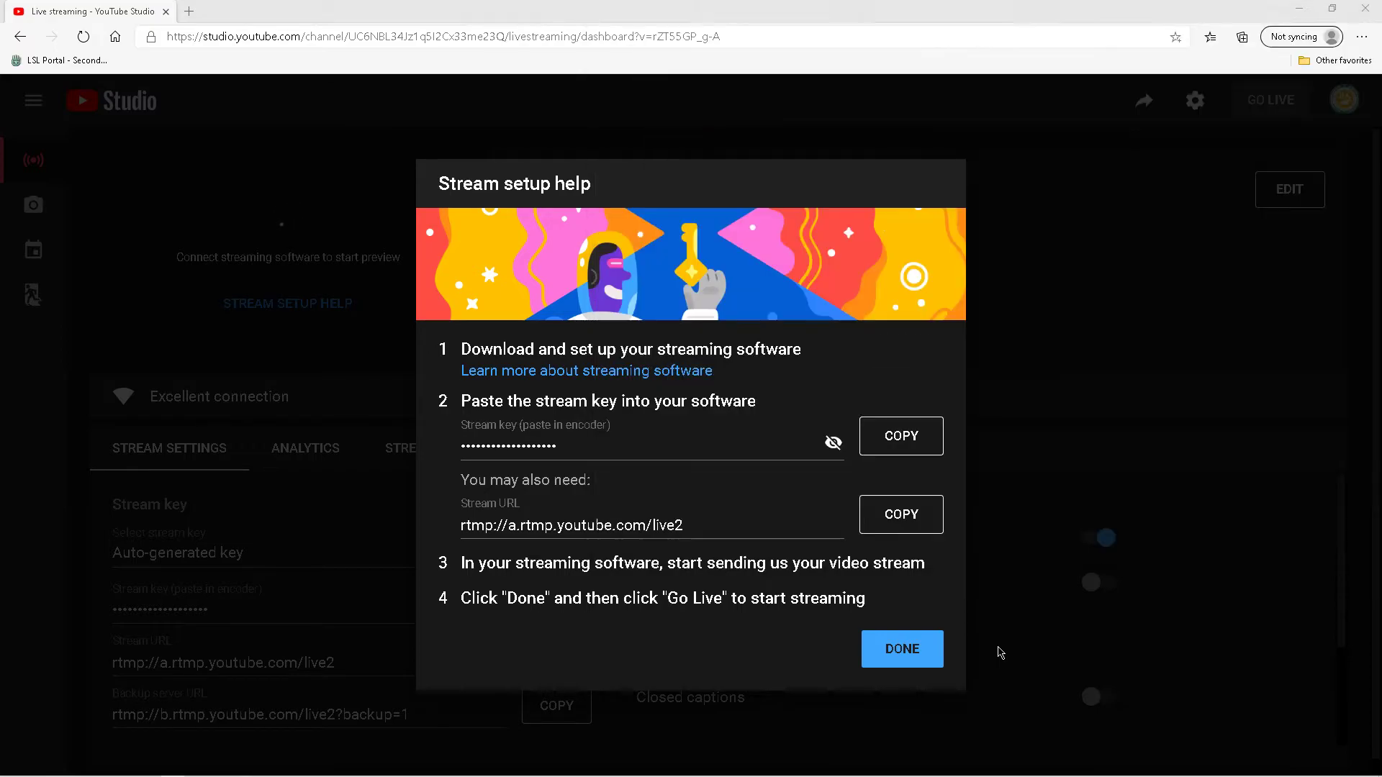
{"action": "left_click", "coordinate": [899, 659]}
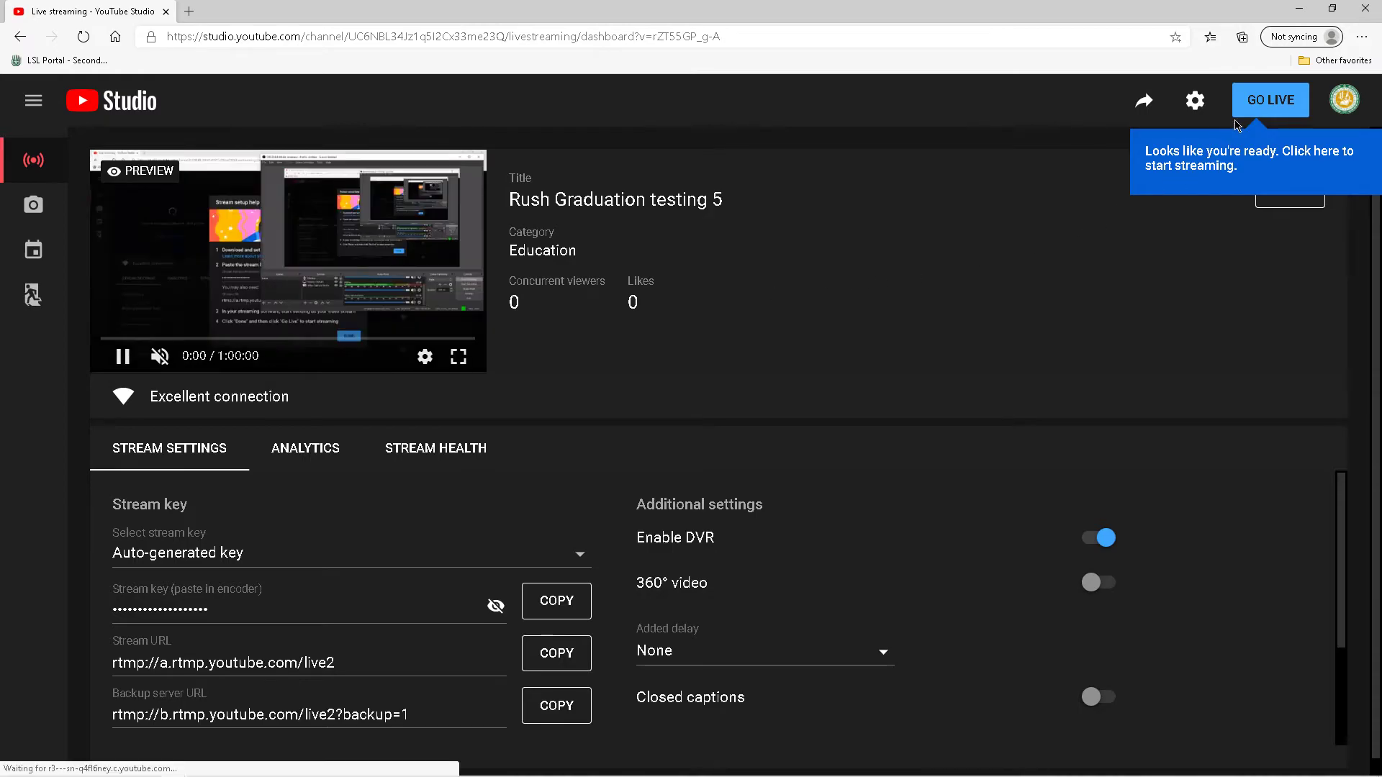
Step: Go live on YouTube and check the sound by briefly unmuting the stream preview
{"action": "left_click", "coordinate": [1268, 106]}
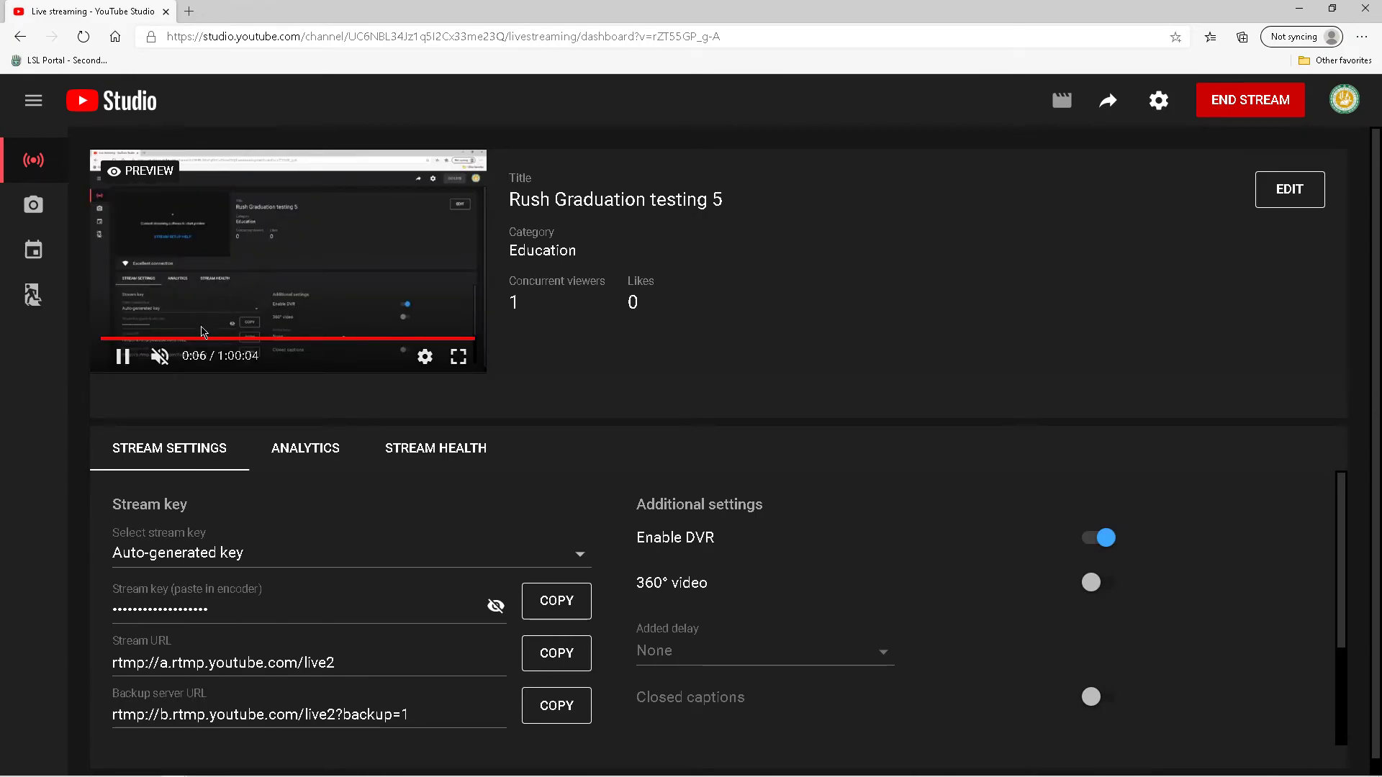
{"action": "left_click", "coordinate": [160, 356]}
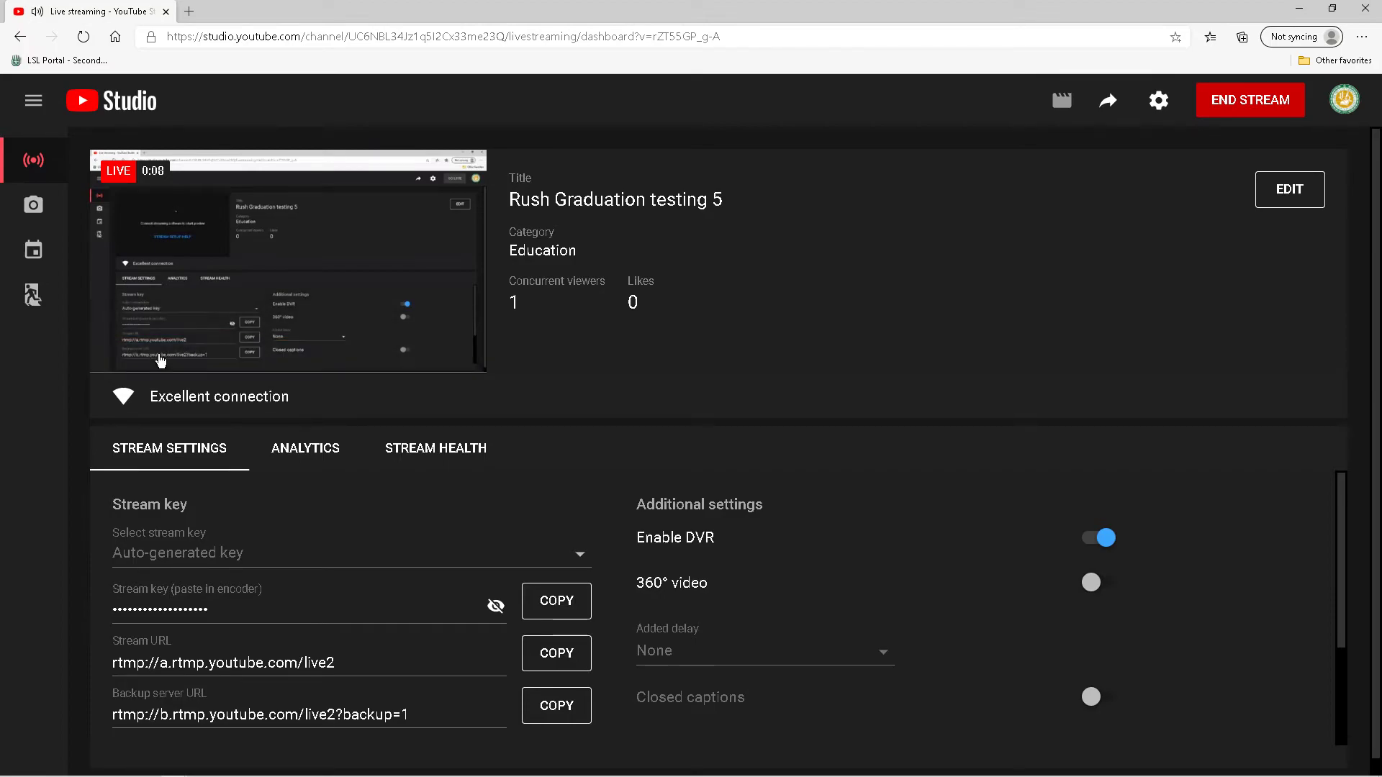
{"action": "left_click", "coordinate": [159, 357]}
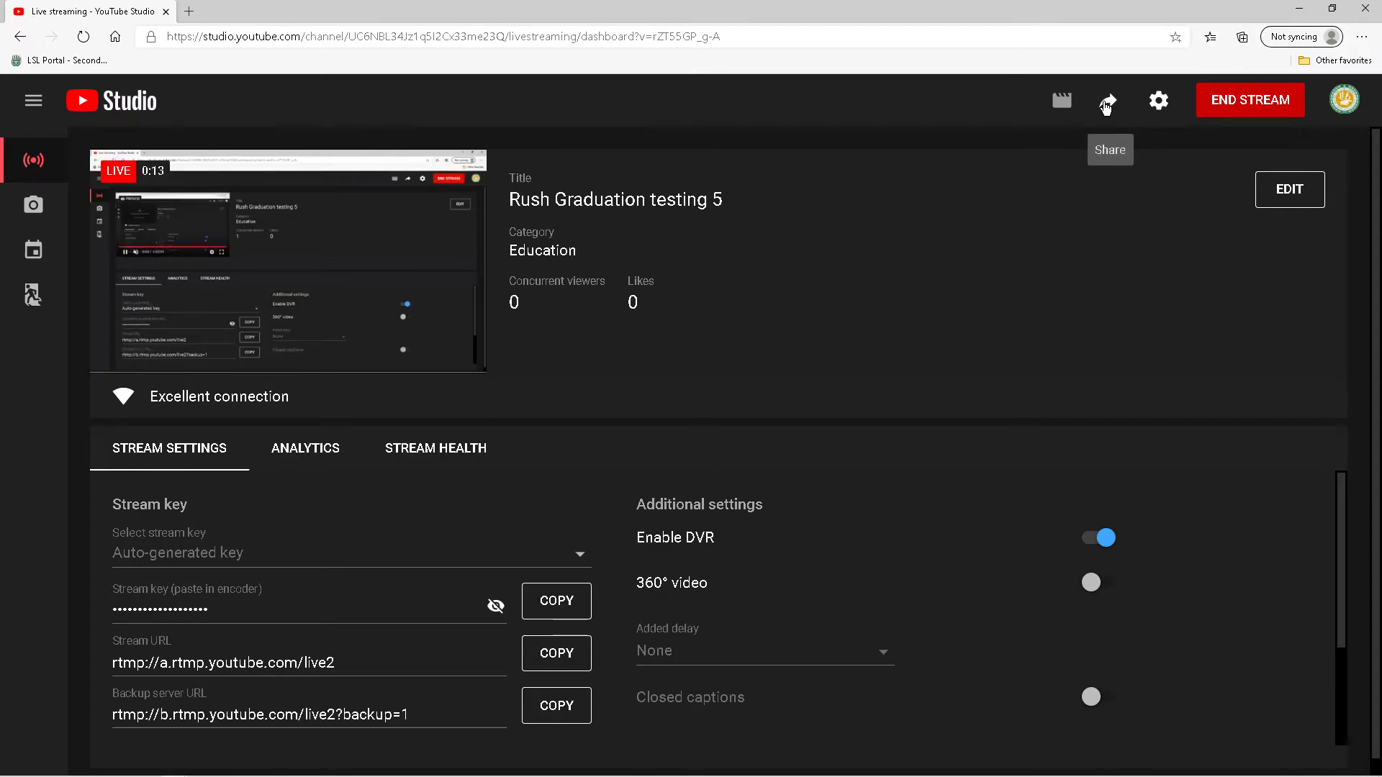
Step: Copy the live stream's share link and open a new browser tab
{"action": "left_click", "coordinate": [1106, 107]}
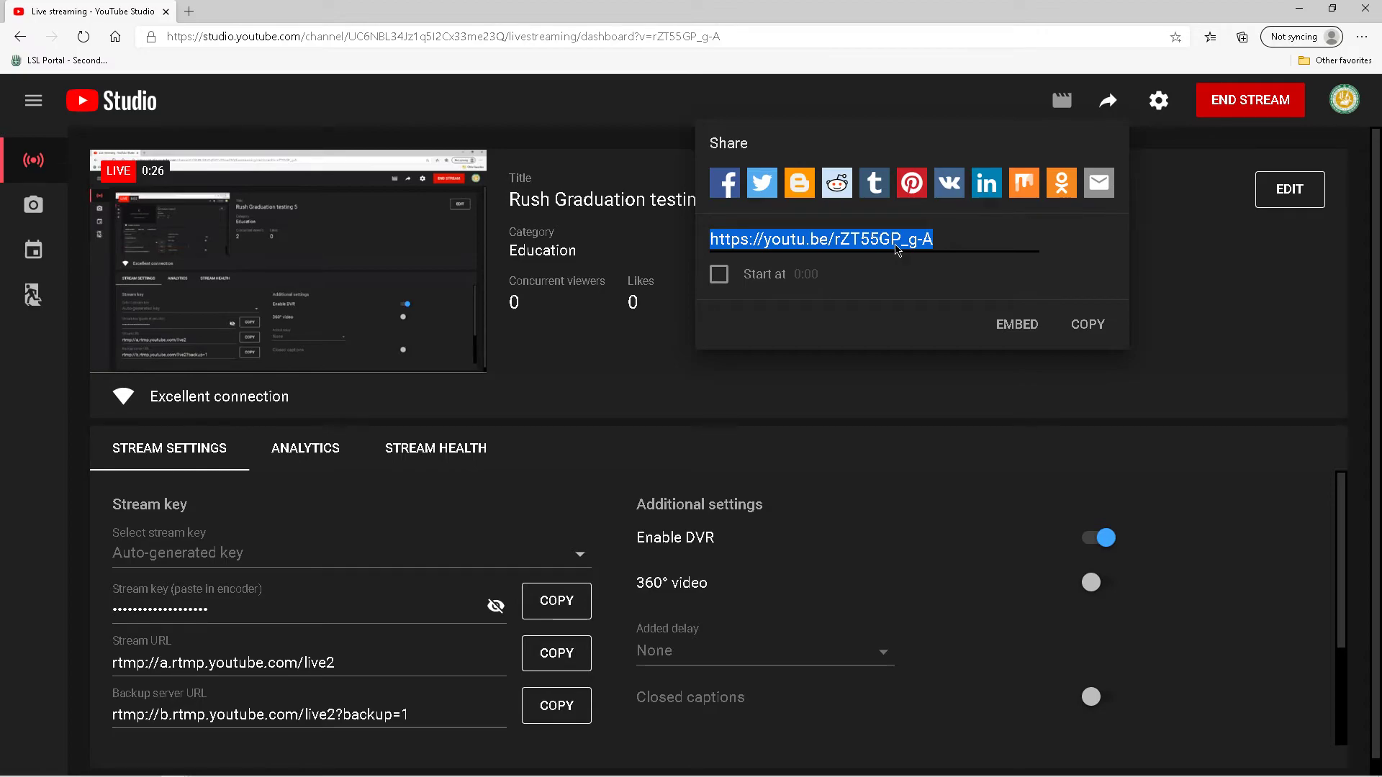
{"action": "left_click", "coordinate": [1087, 324]}
{"action": "left_click", "coordinate": [188, 11]}
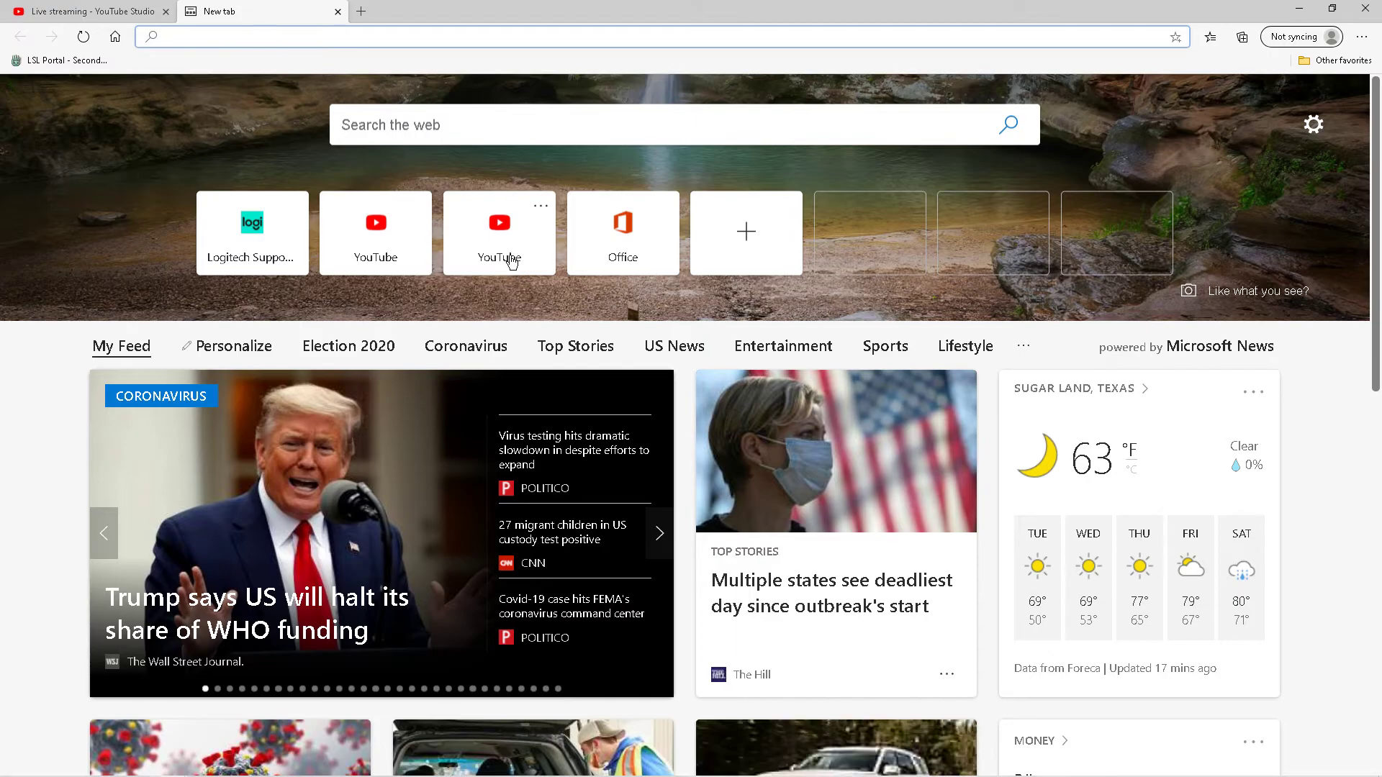
{"action": "key", "text": "ctrl+v"}
{"action": "key", "text": "Return"}
{"action": "left_click", "coordinate": [282, 37]}
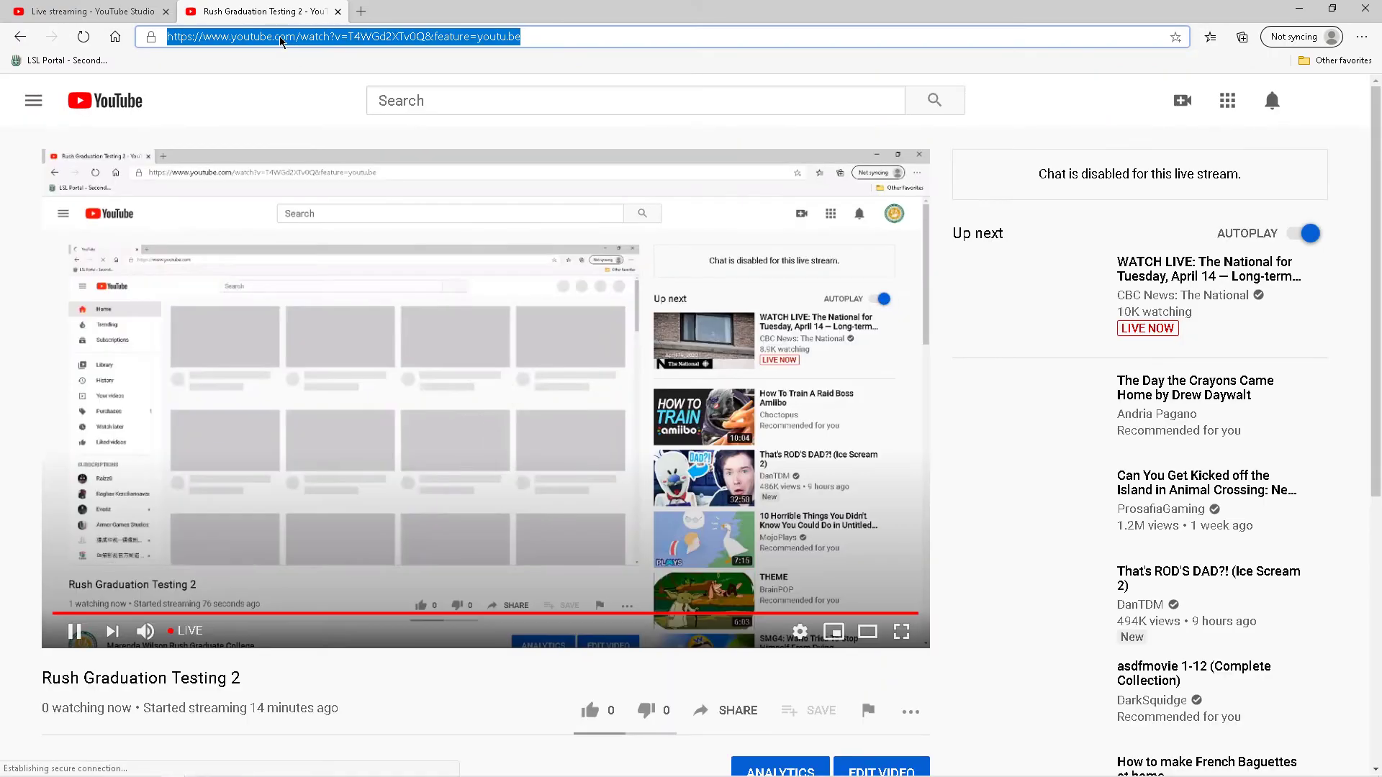
{"action": "right_click", "coordinate": [282, 37]}
{"action": "left_click", "coordinate": [321, 179]}
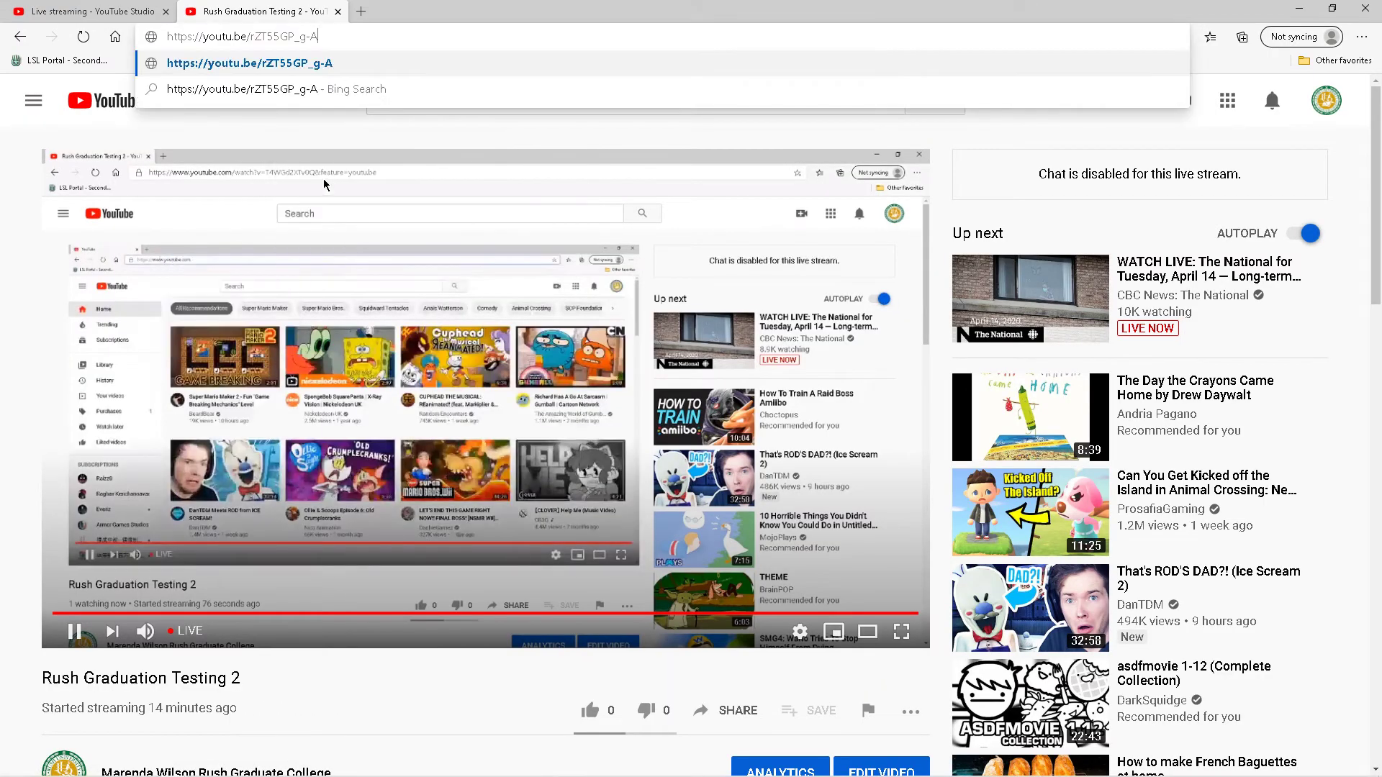
{"action": "left_click", "coordinate": [288, 66]}
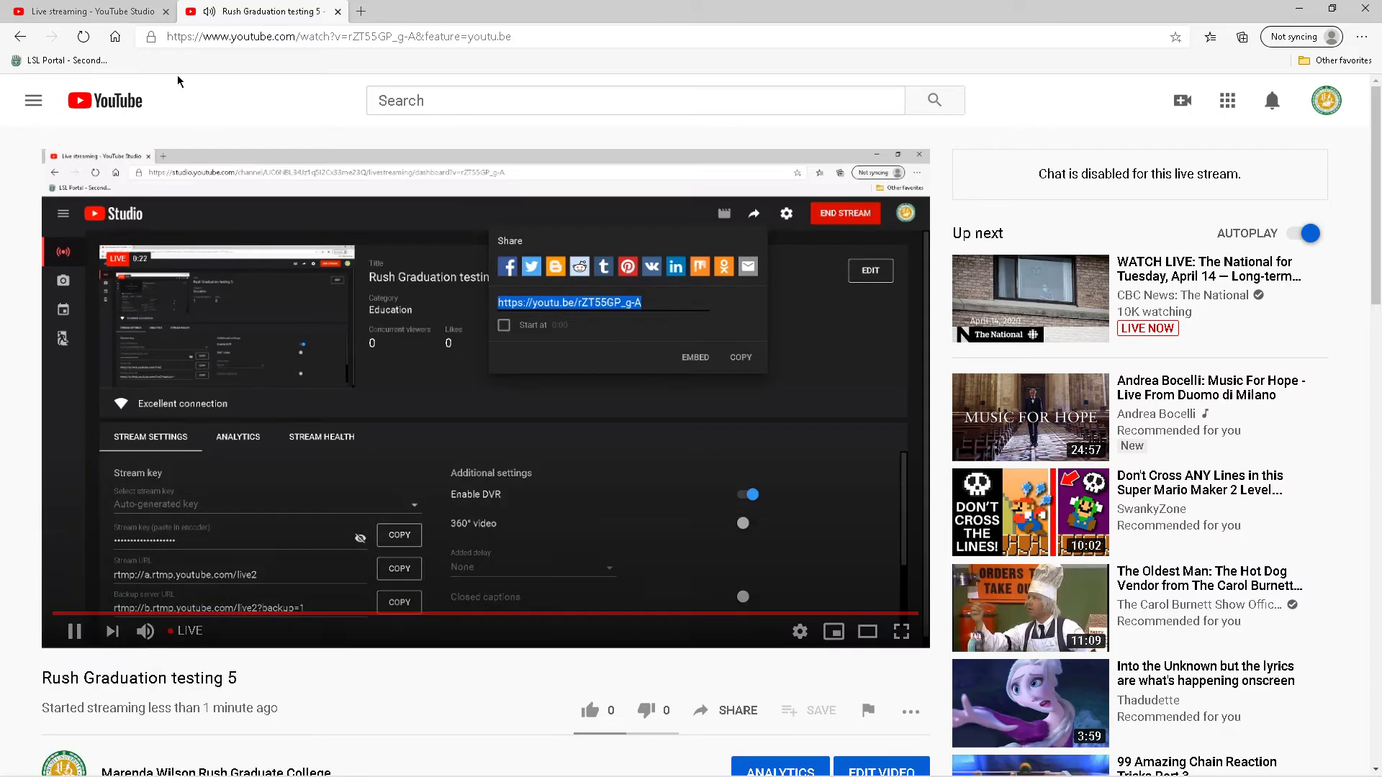
Step: Return to YouTube Studio, end the live stream and dismiss the finished-stream summary
{"action": "left_click", "coordinate": [101, 11]}
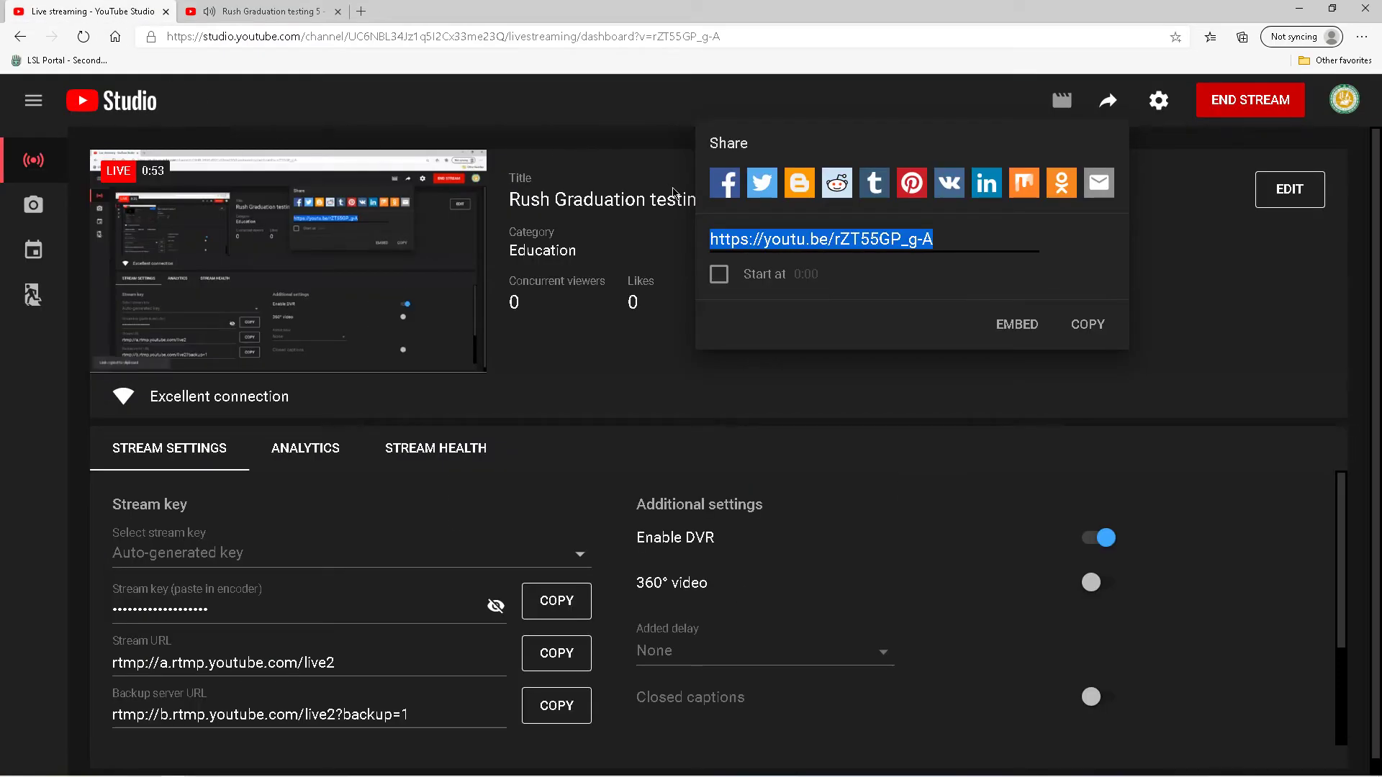
{"action": "left_click", "coordinate": [1246, 114]}
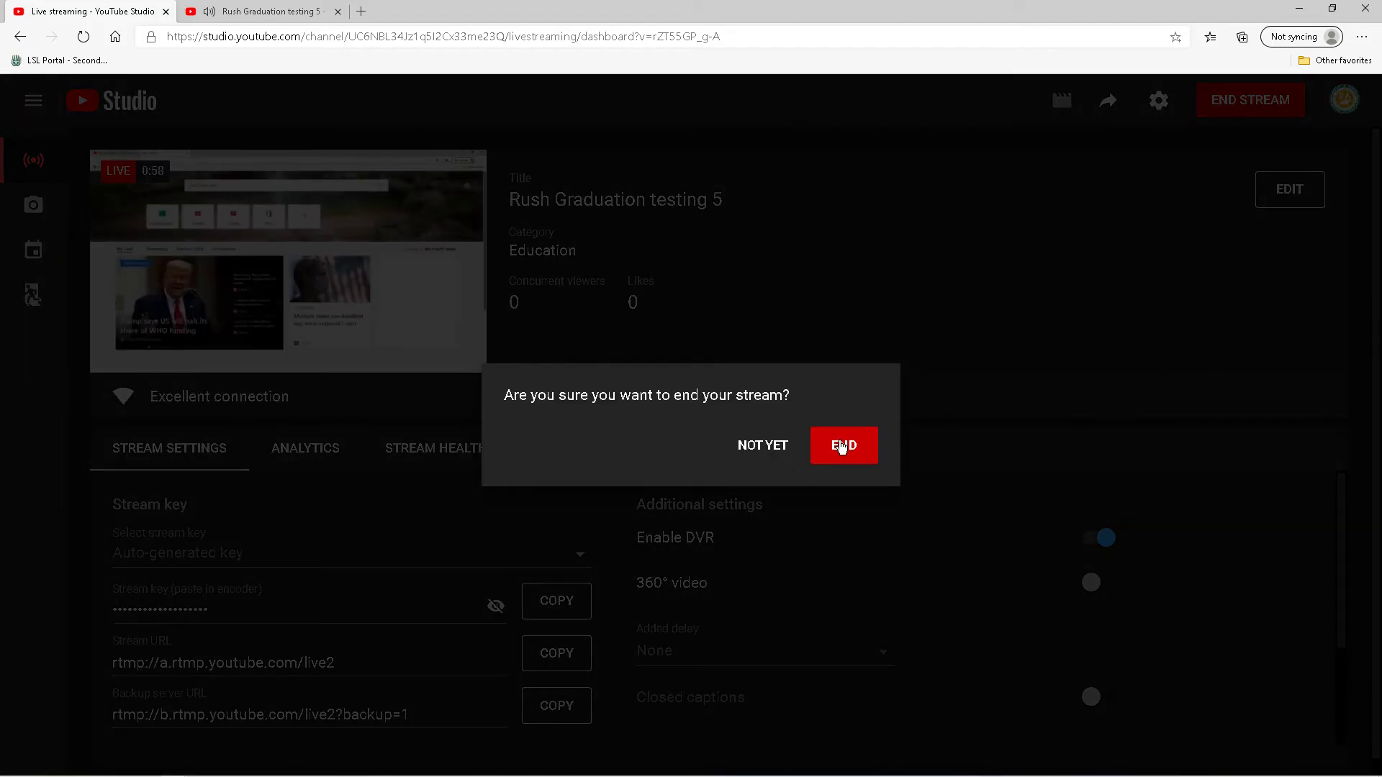
{"action": "left_click", "coordinate": [843, 452]}
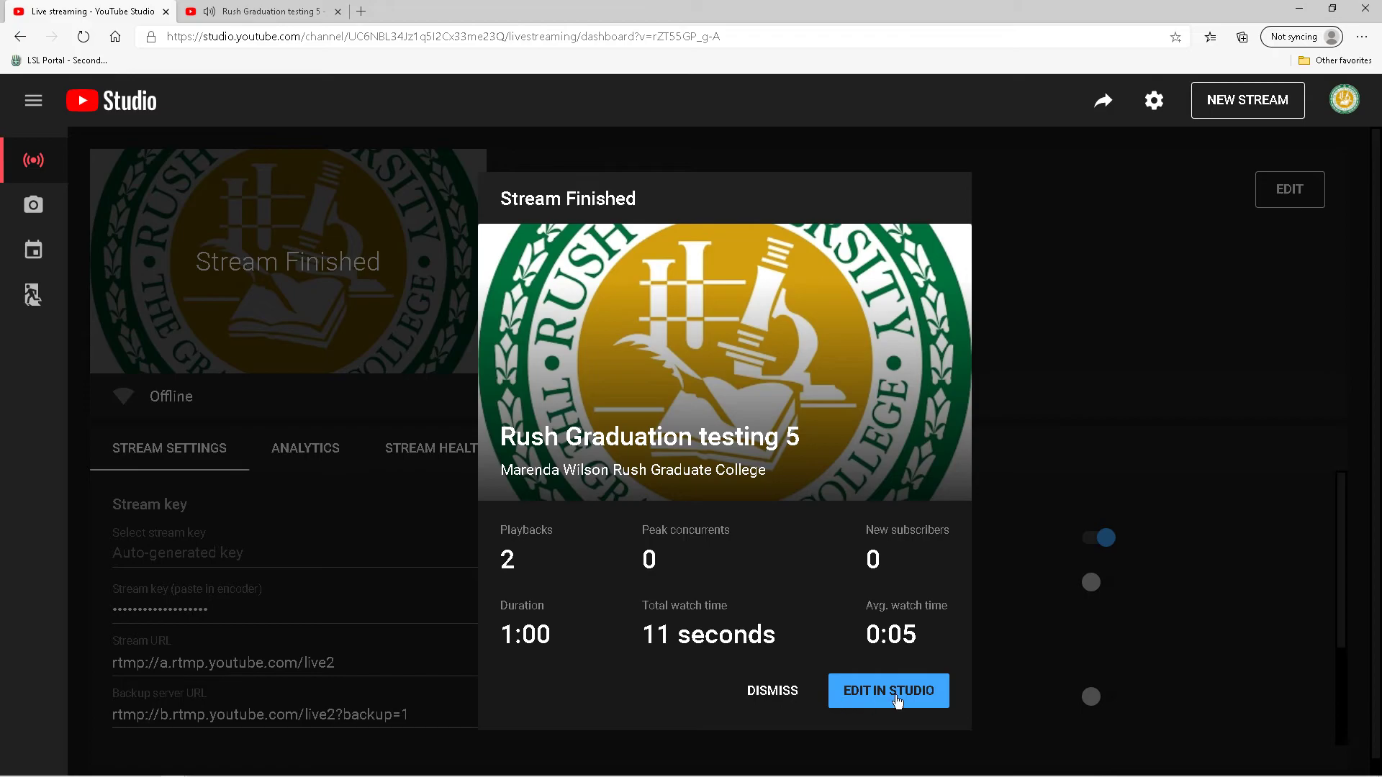
{"action": "left_click", "coordinate": [773, 691]}
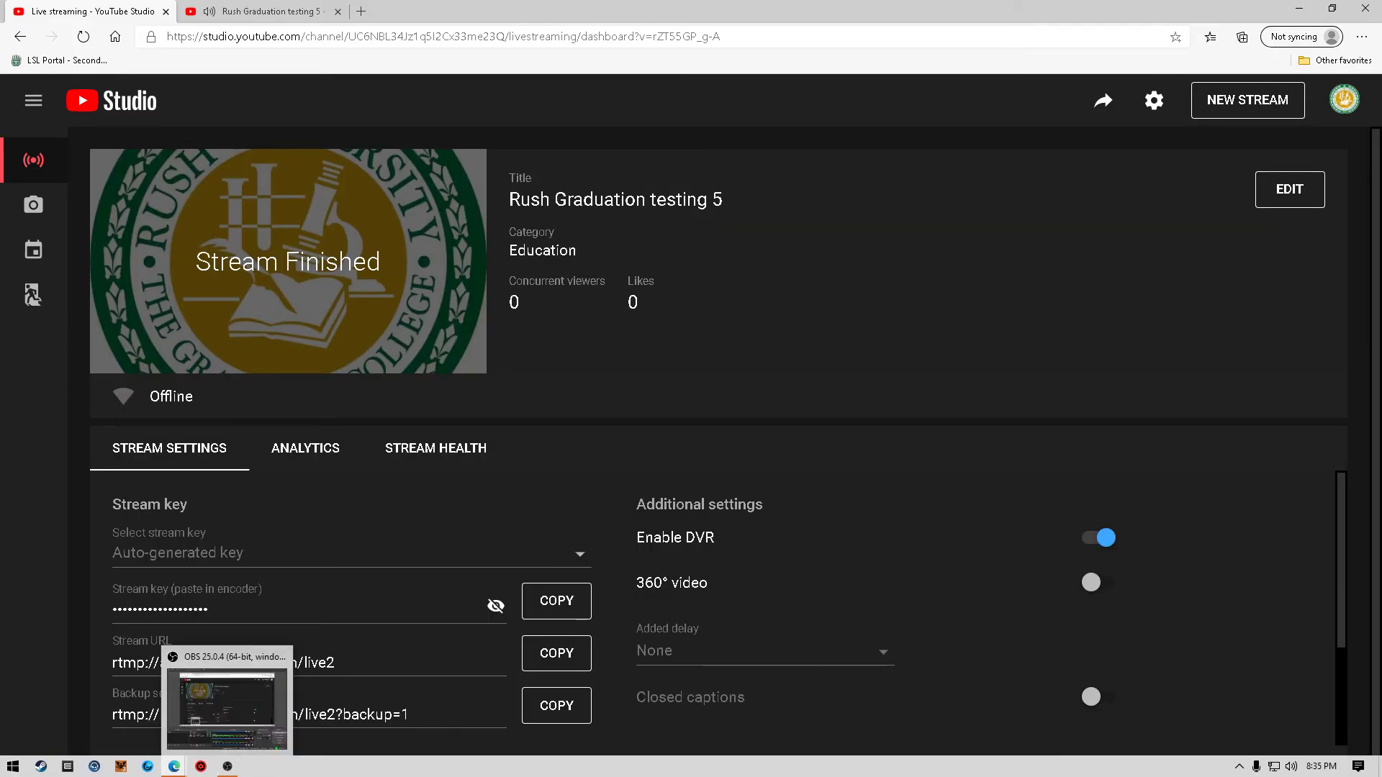
Step: Close the browser tab playing the stream, switch to OBS Studio and stop streaming
{"action": "left_click", "coordinate": [227, 766]}
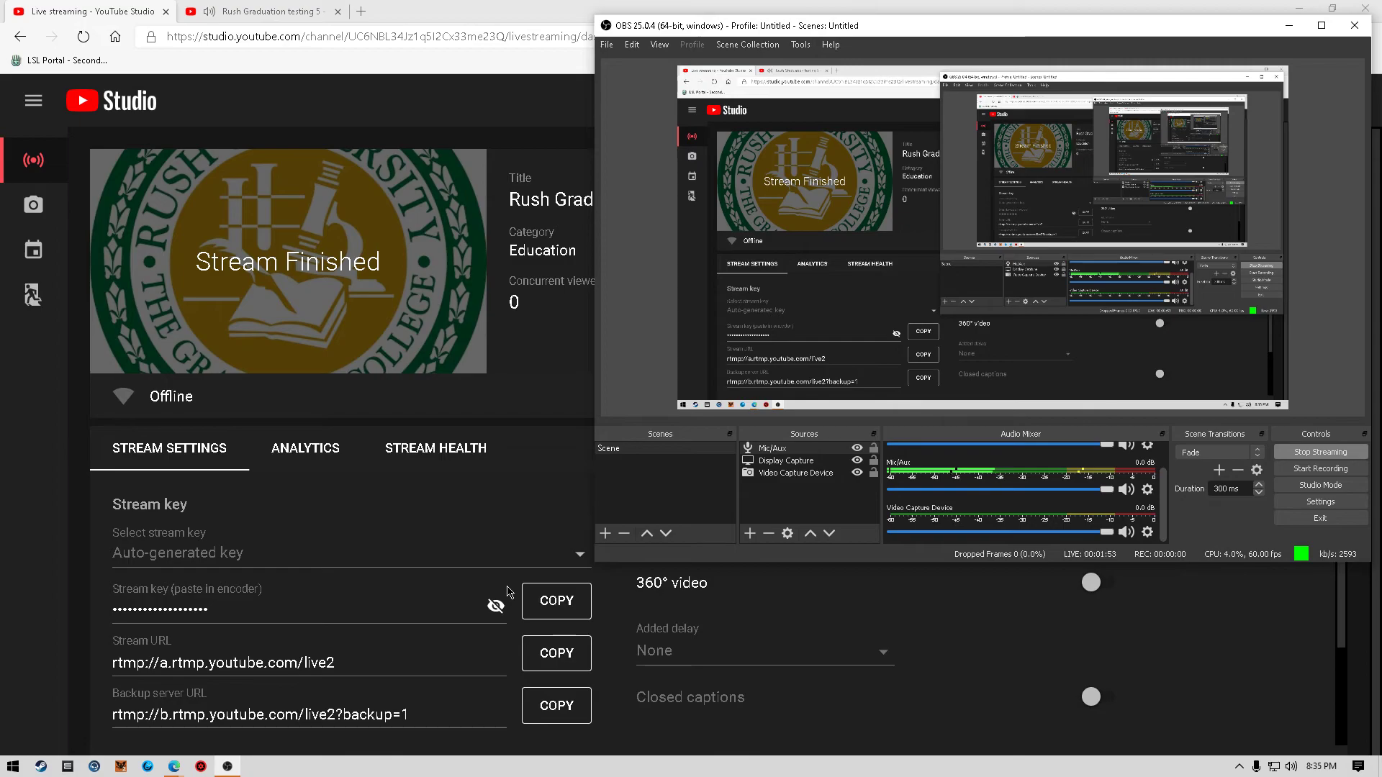
{"action": "left_click", "coordinate": [338, 11]}
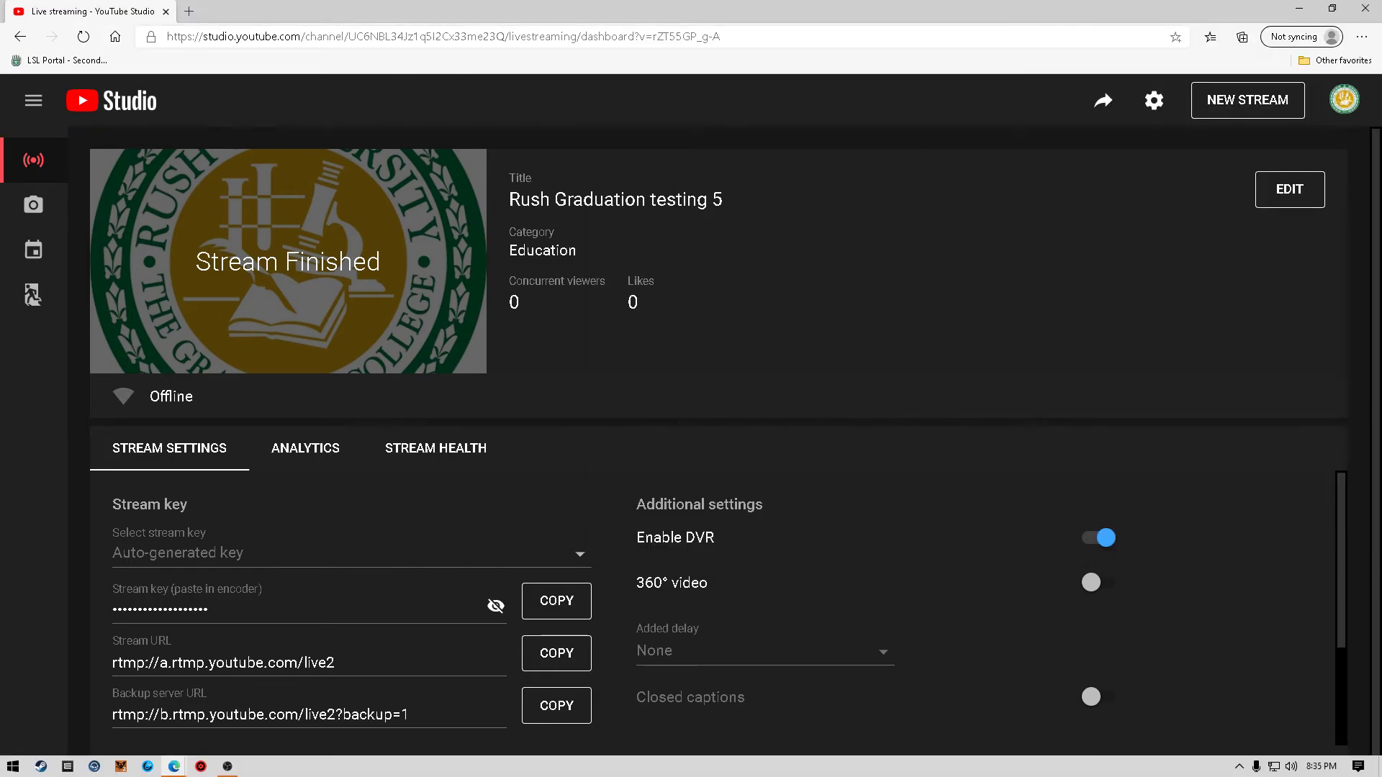
{"action": "left_click", "coordinate": [228, 766]}
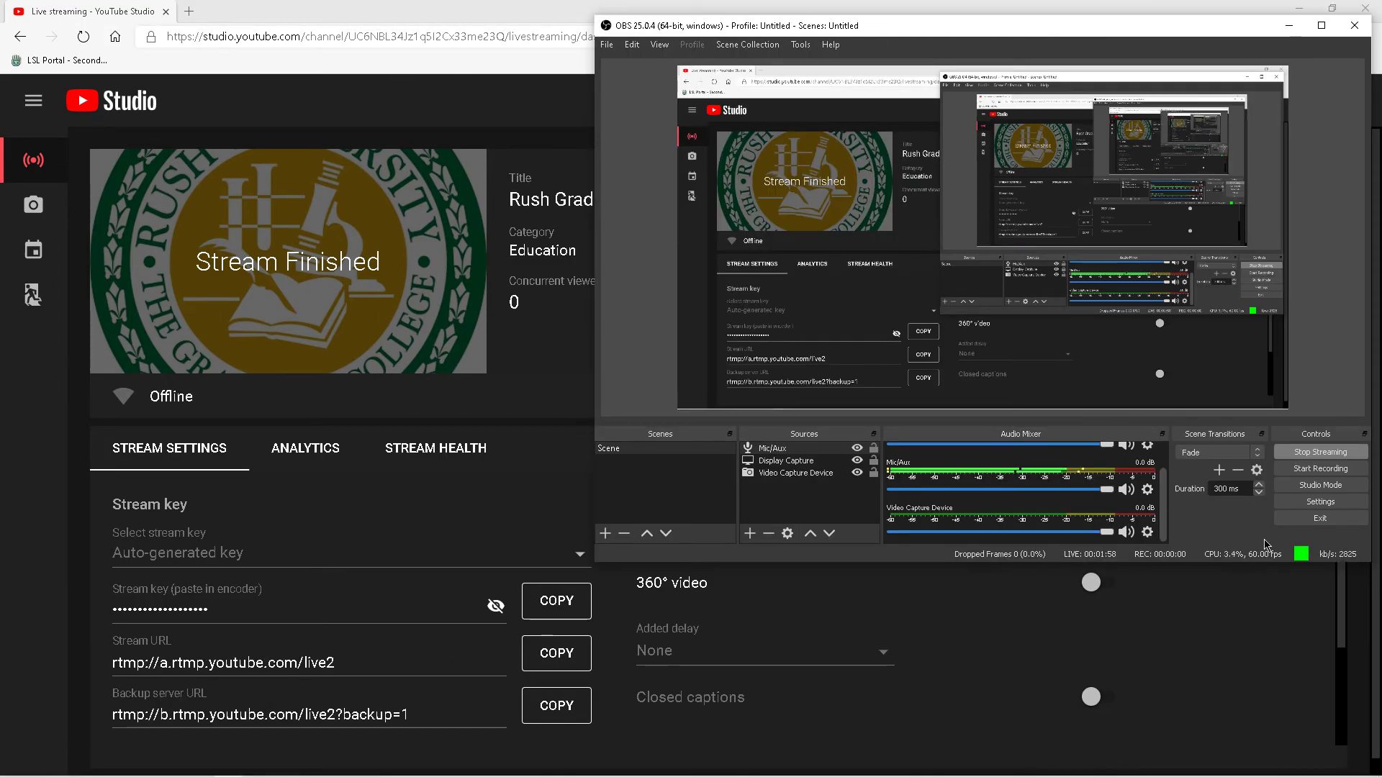
{"action": "left_click", "coordinate": [1326, 454]}
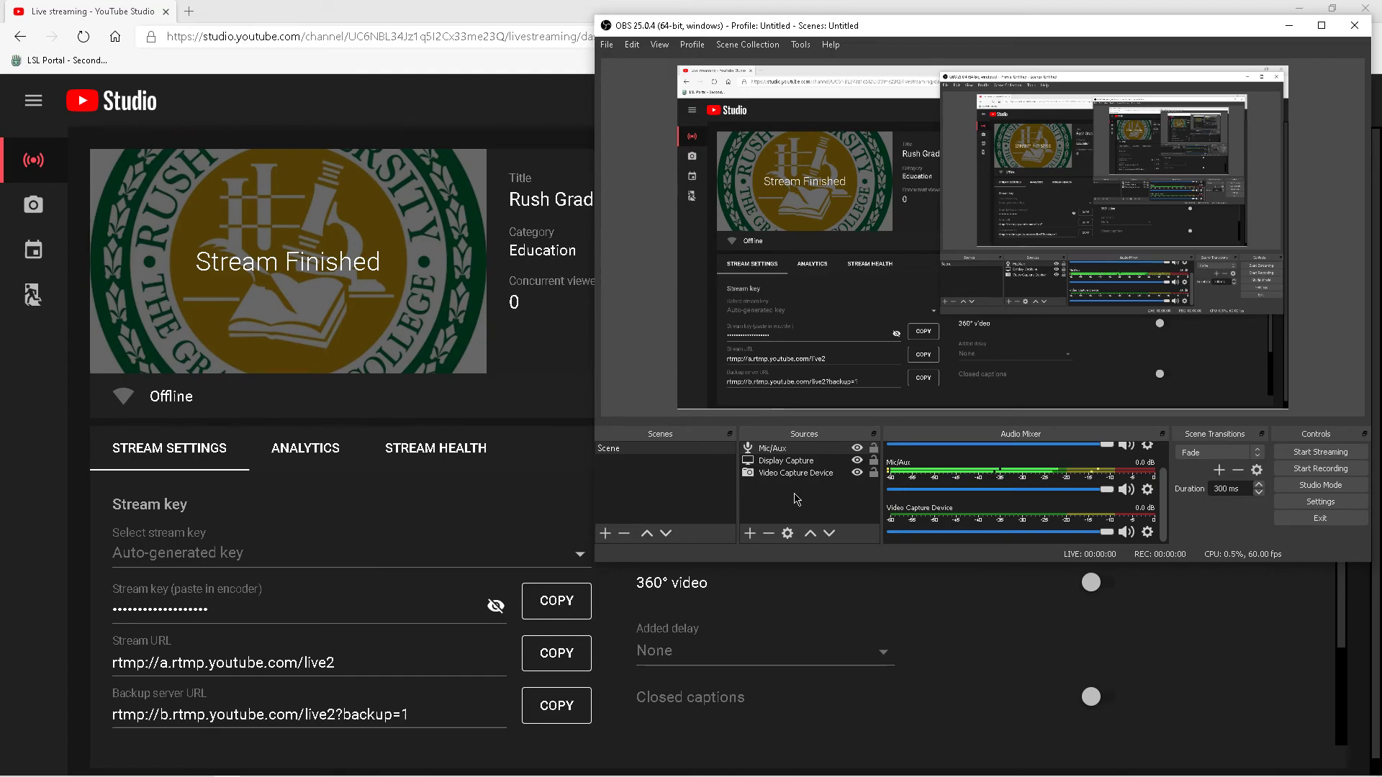
Step: Open the Camera privacy settings in Windows Settings and look through the camera permissions
{"action": "mouse_move", "coordinate": [22, 774]}
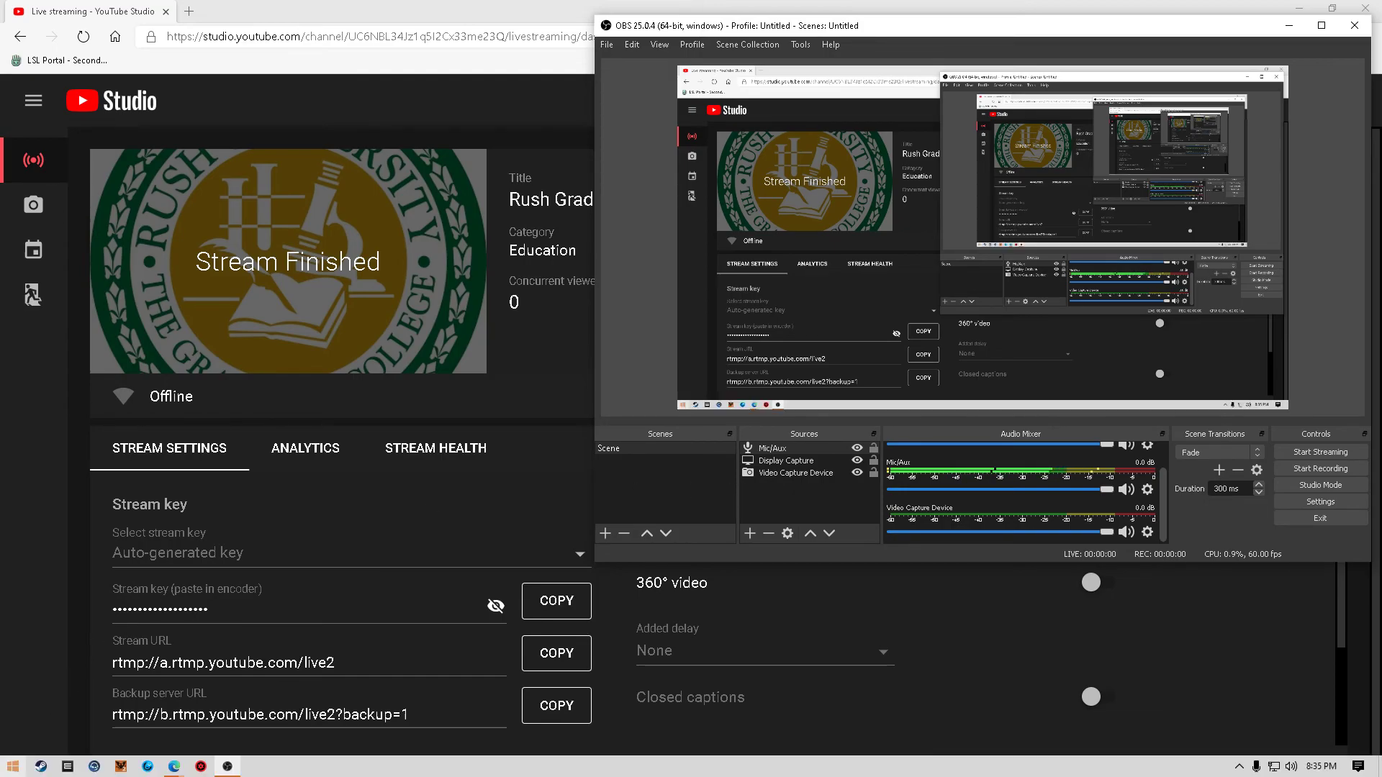
{"action": "left_click", "coordinate": [10, 770]}
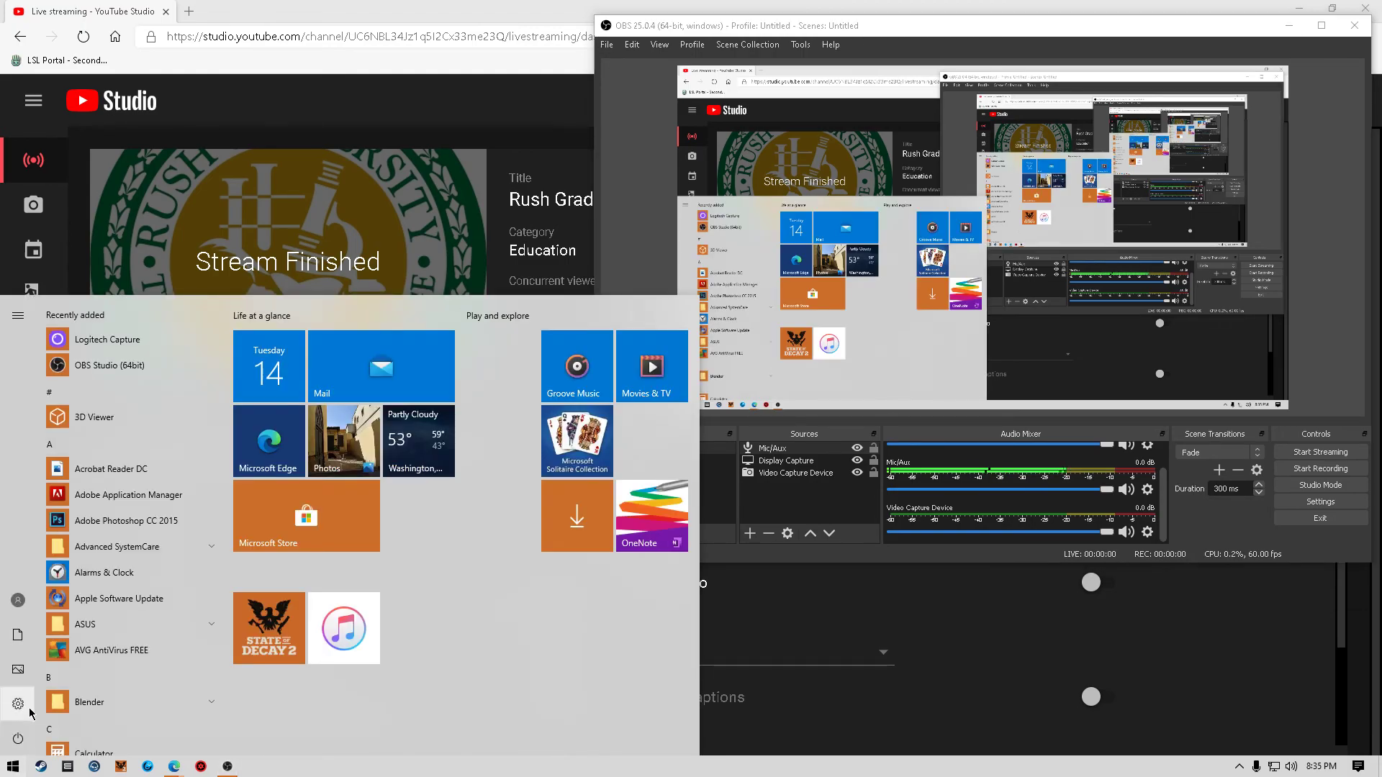
{"action": "left_click", "coordinate": [55, 705]}
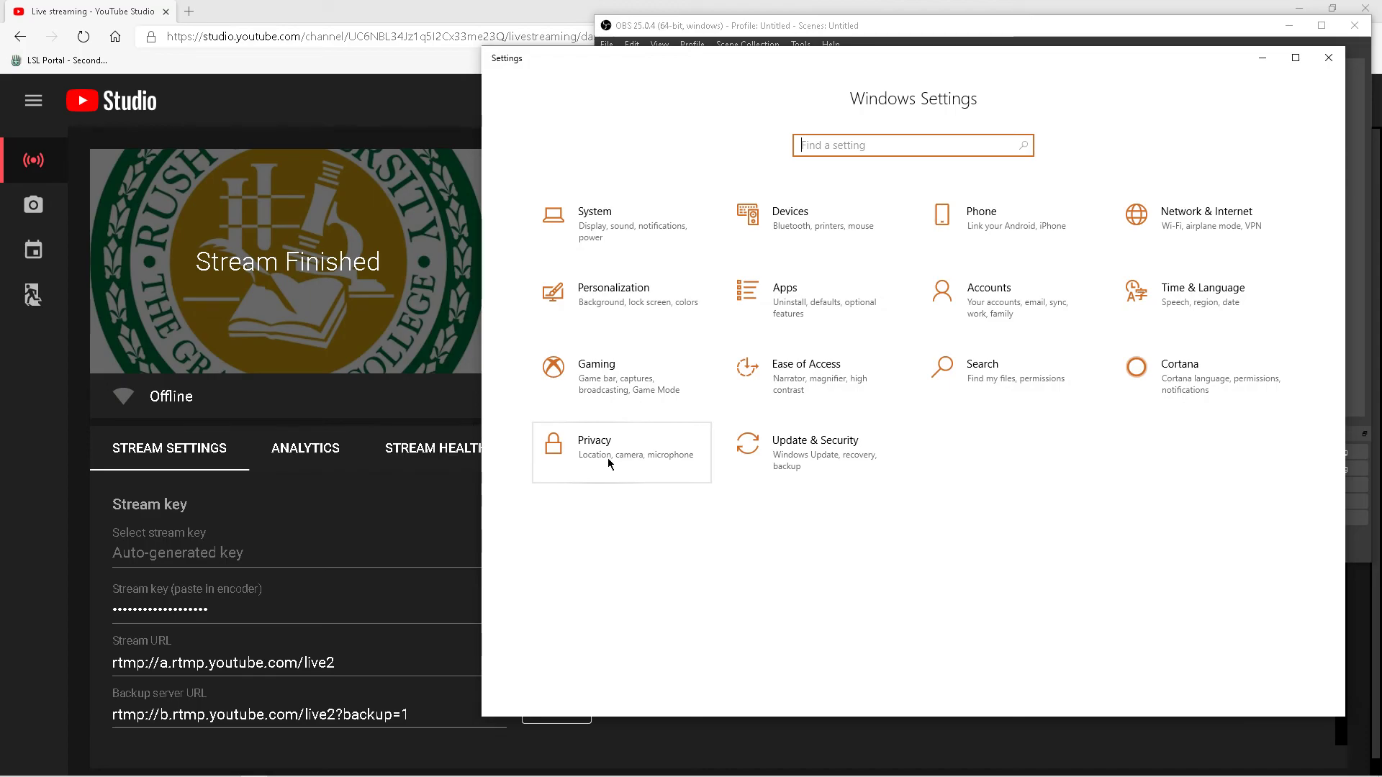
{"action": "left_click", "coordinate": [629, 458]}
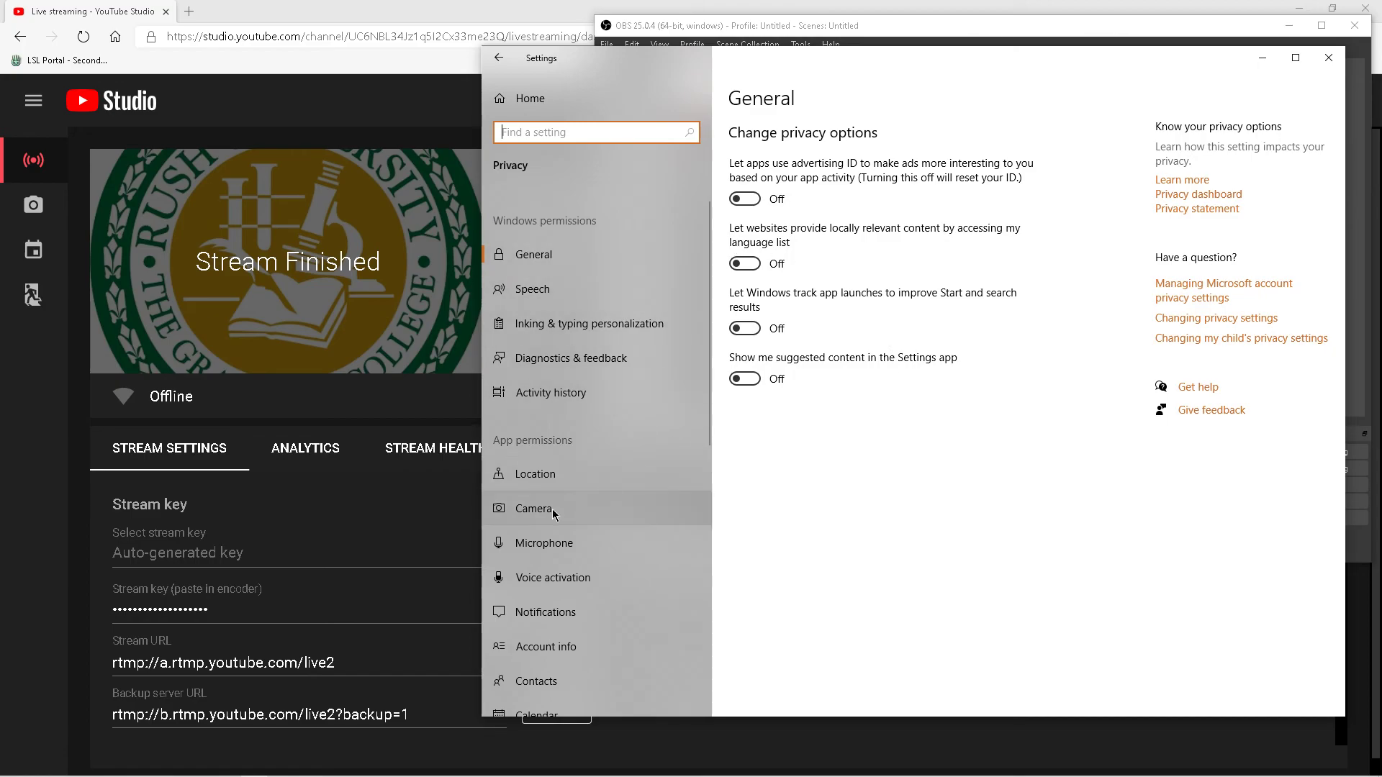
{"action": "left_click", "coordinate": [609, 510]}
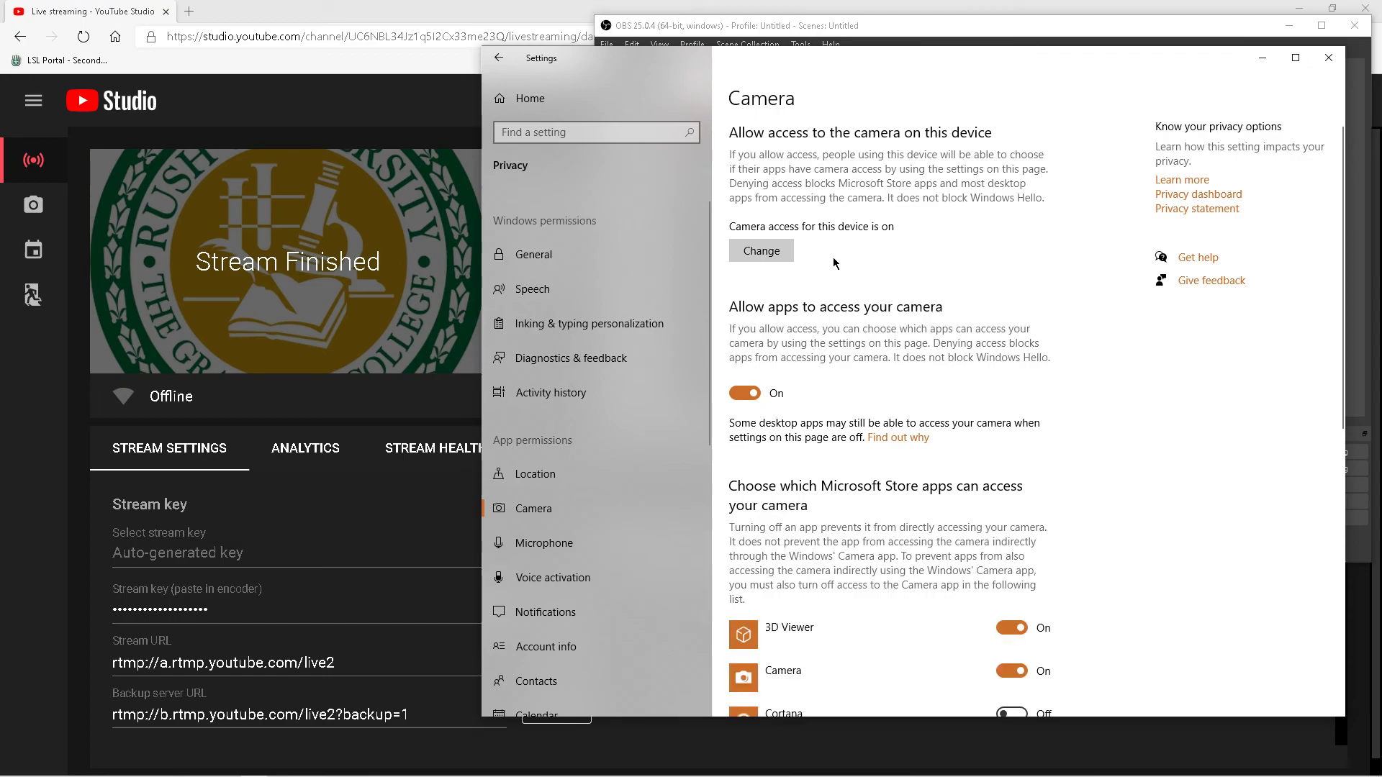
{"action": "scroll", "coordinate": [910, 288], "scroll_direction": "down", "scroll_amount": 6}
{"action": "scroll", "coordinate": [908, 279], "scroll_direction": "up", "scroll_amount": 8}
Step: Switch camera access for this device off and back on, and close the access prompt
{"action": "left_click", "coordinate": [761, 250]}
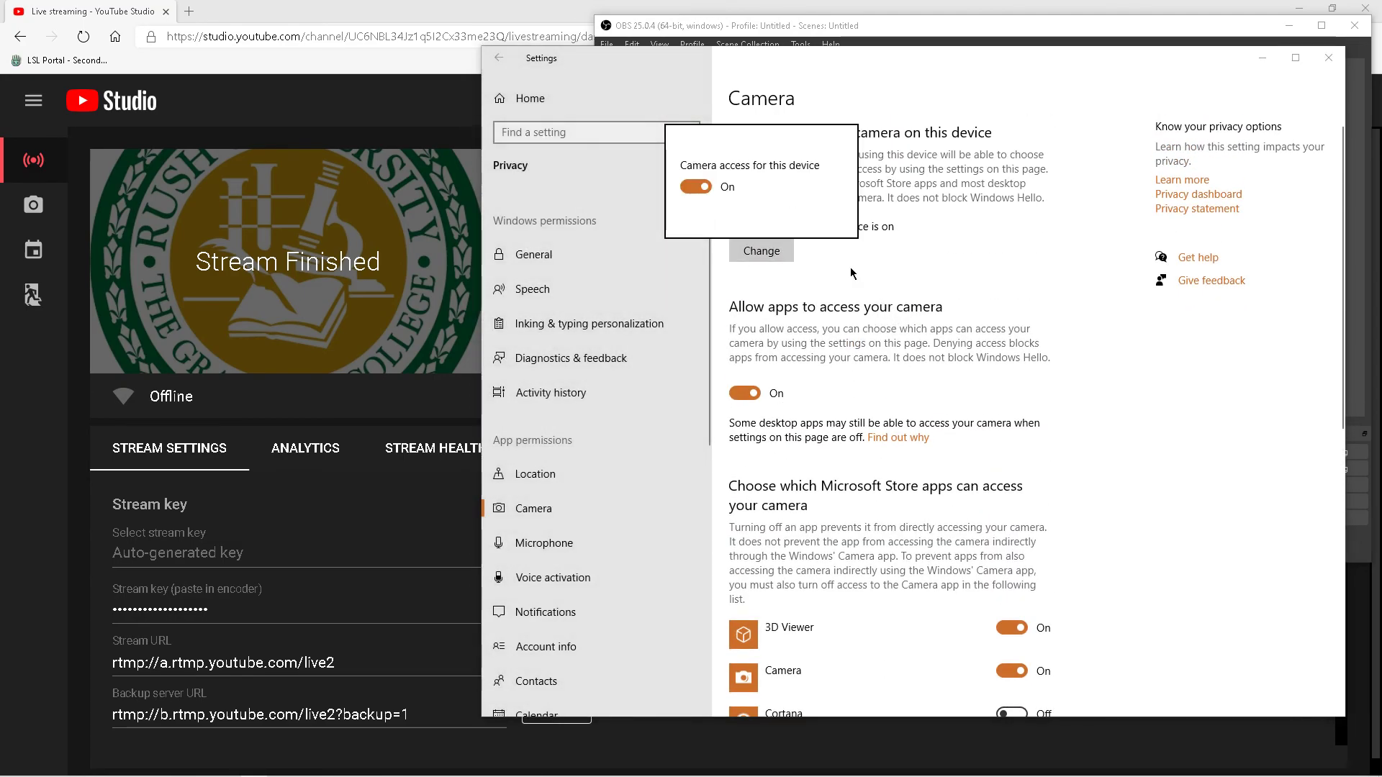
{"action": "left_click", "coordinate": [698, 187]}
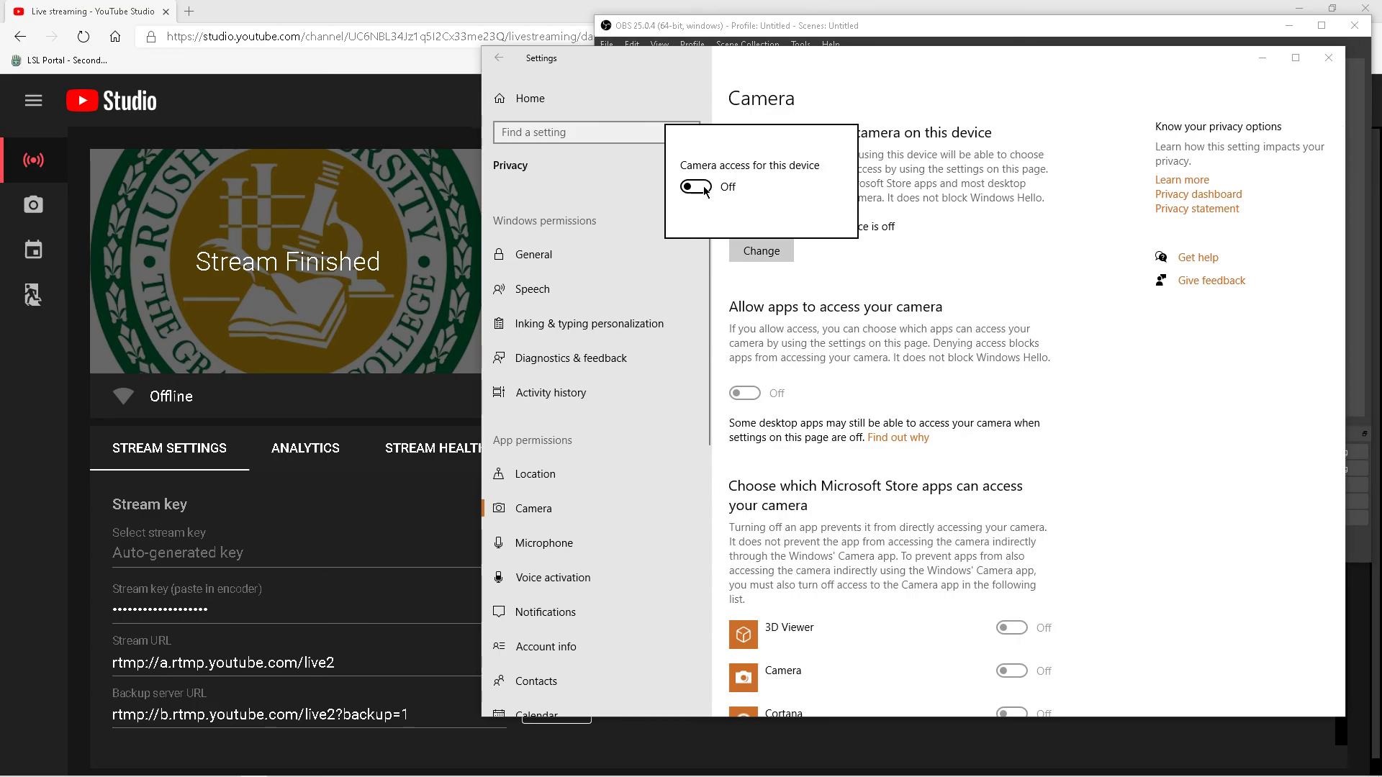
{"action": "left_click", "coordinate": [704, 188]}
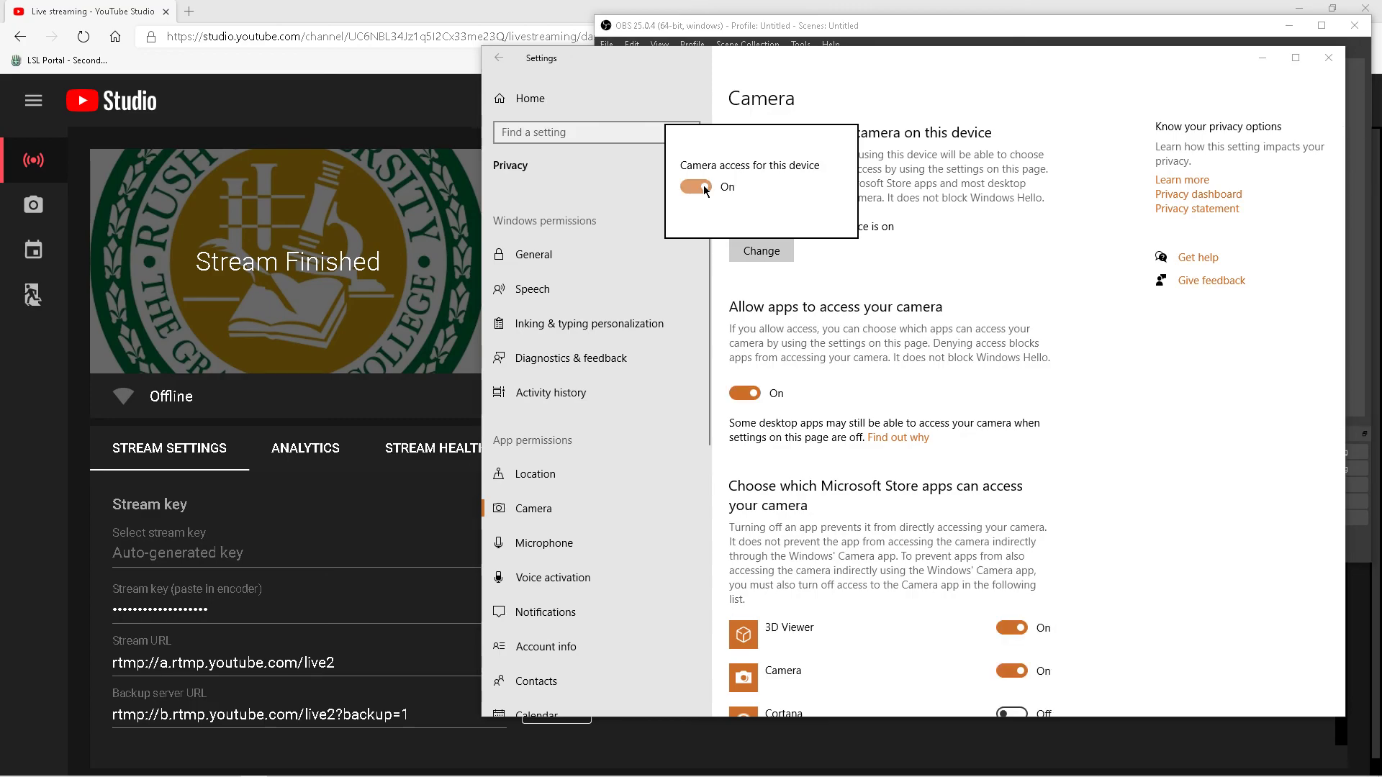
{"action": "left_click", "coordinate": [1093, 392]}
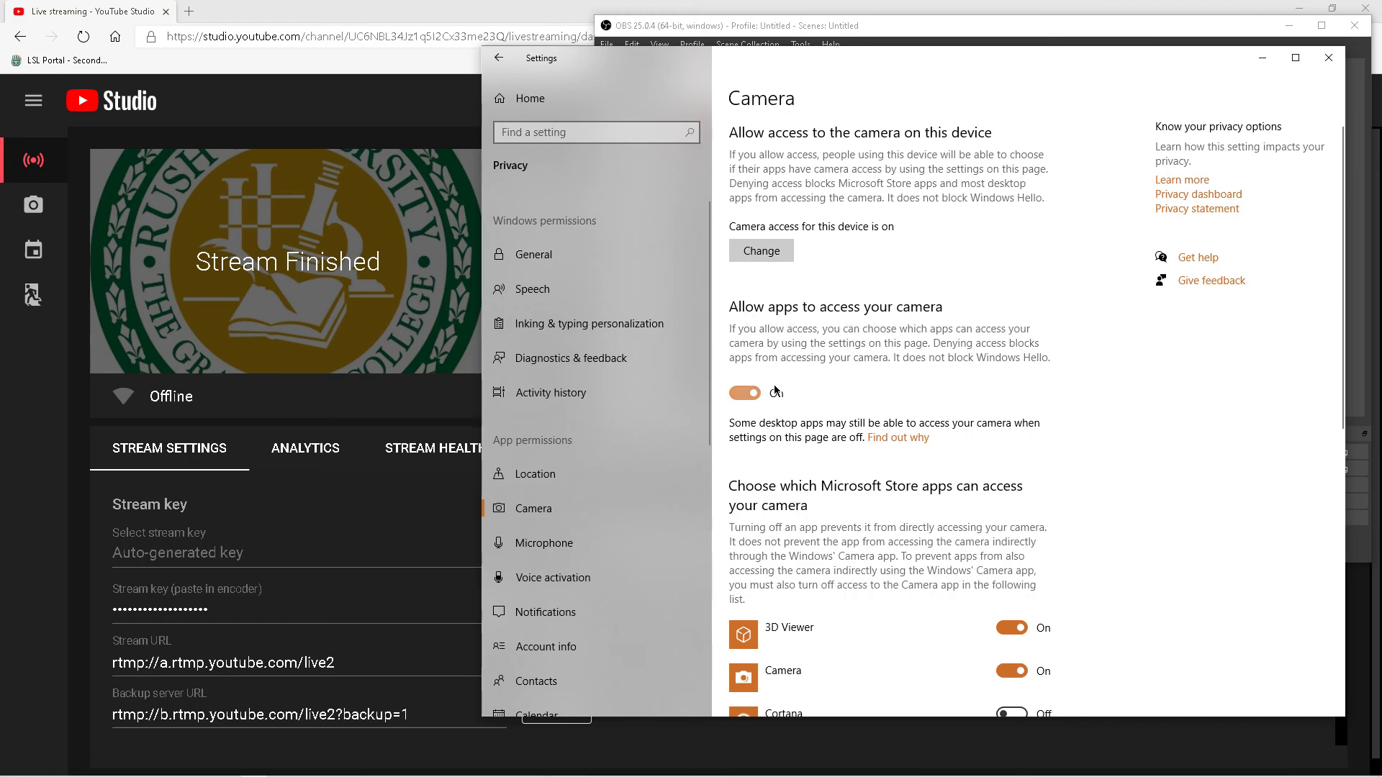
Step: Review which Microsoft Store apps and desktop apps are allowed to access the camera
{"action": "scroll", "coordinate": [1171, 430], "scroll_direction": "down", "scroll_amount": 9}
{"action": "scroll", "coordinate": [899, 239], "scroll_direction": "up", "scroll_amount": 6}
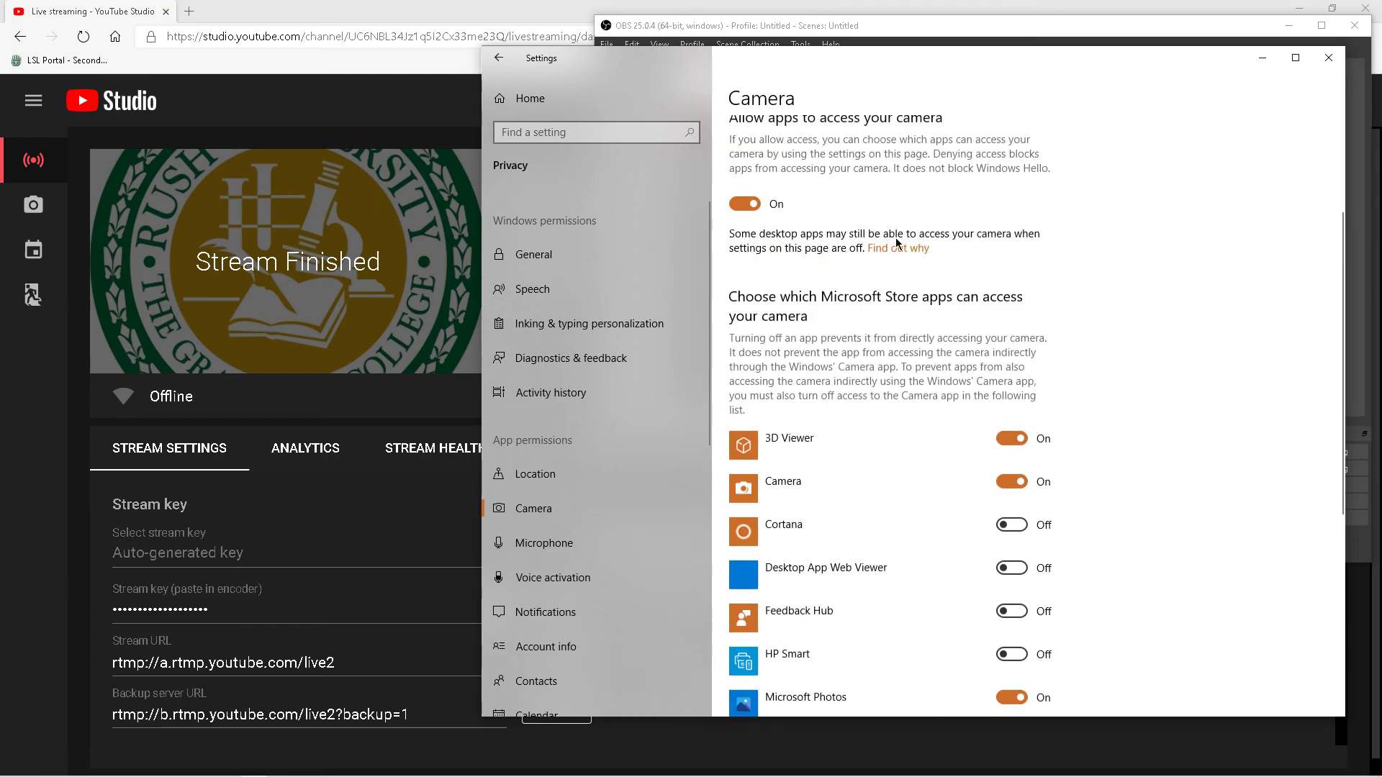
{"action": "scroll", "coordinate": [899, 239], "scroll_direction": "up", "scroll_amount": 3}
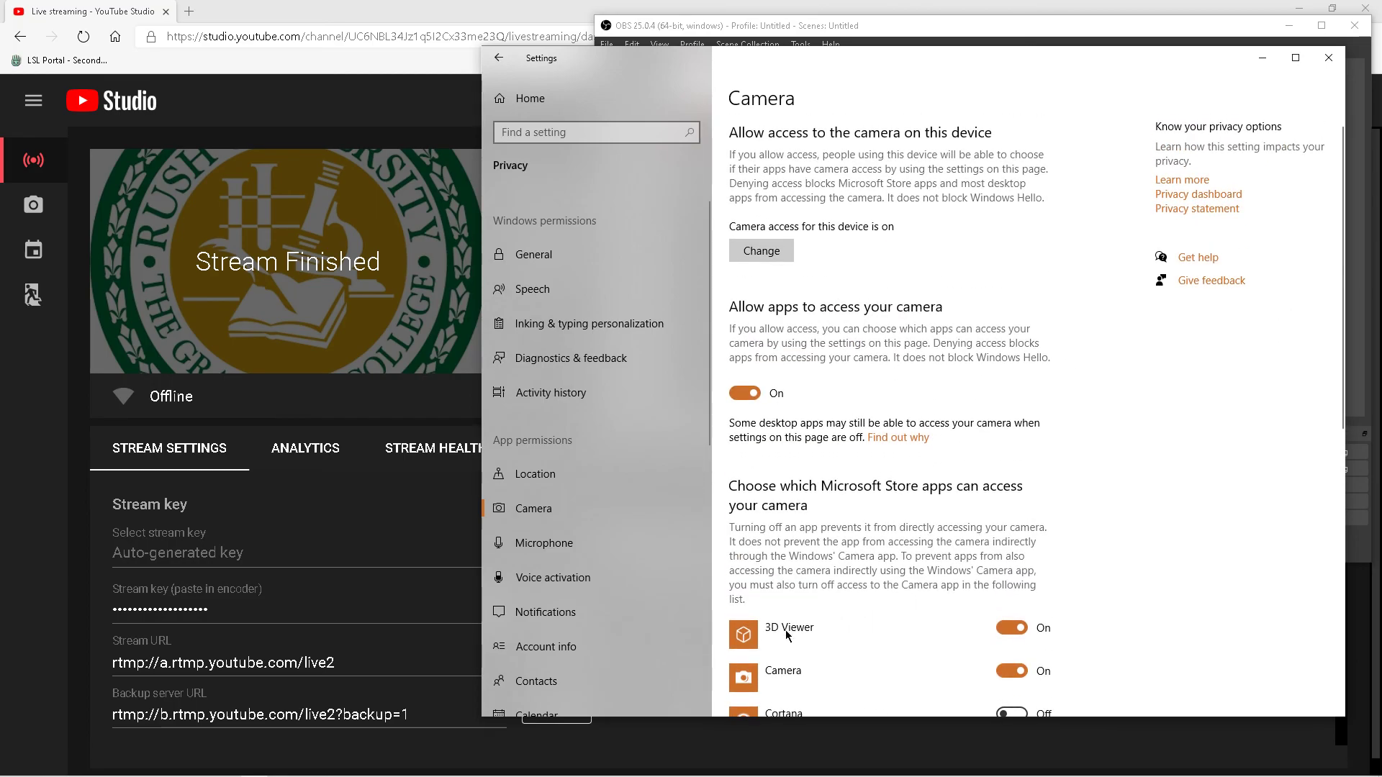
{"action": "scroll", "coordinate": [791, 629], "scroll_direction": "down", "scroll_amount": 9}
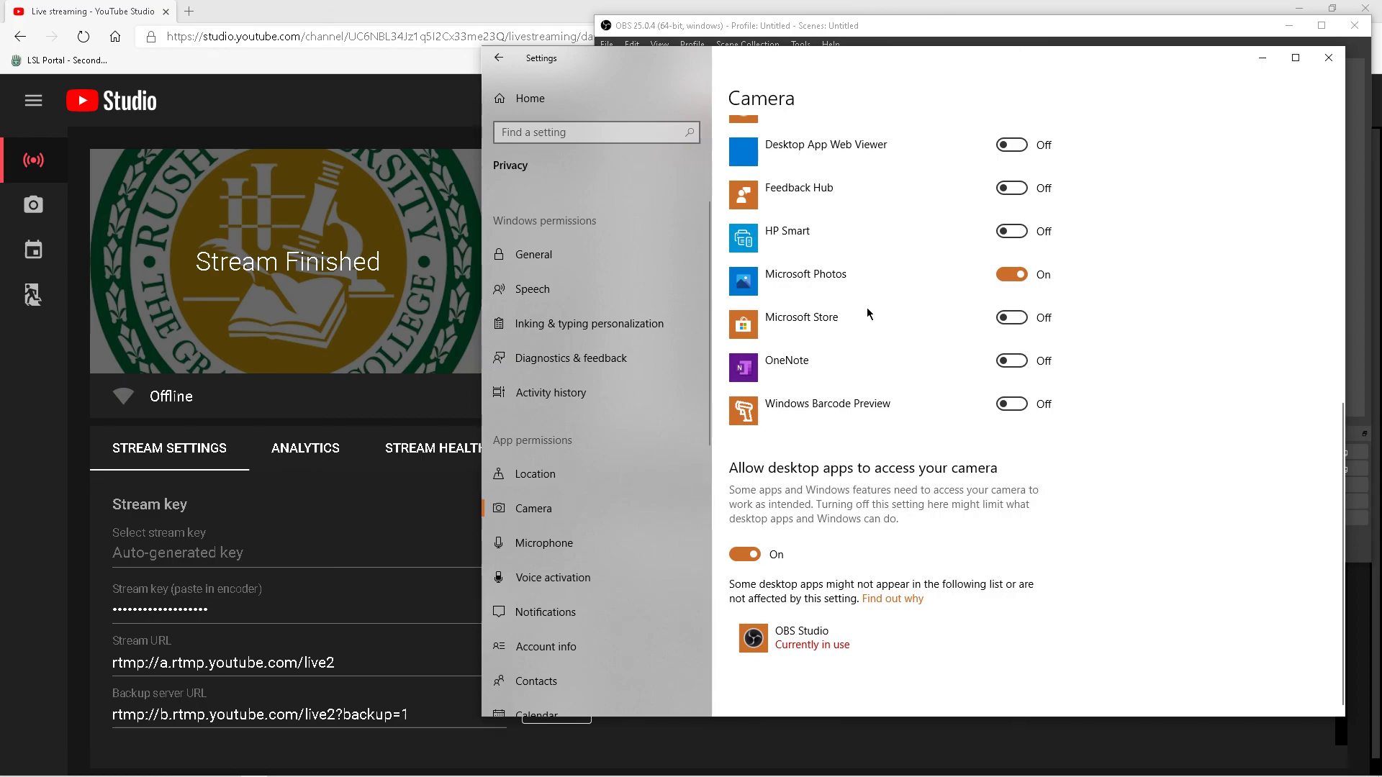